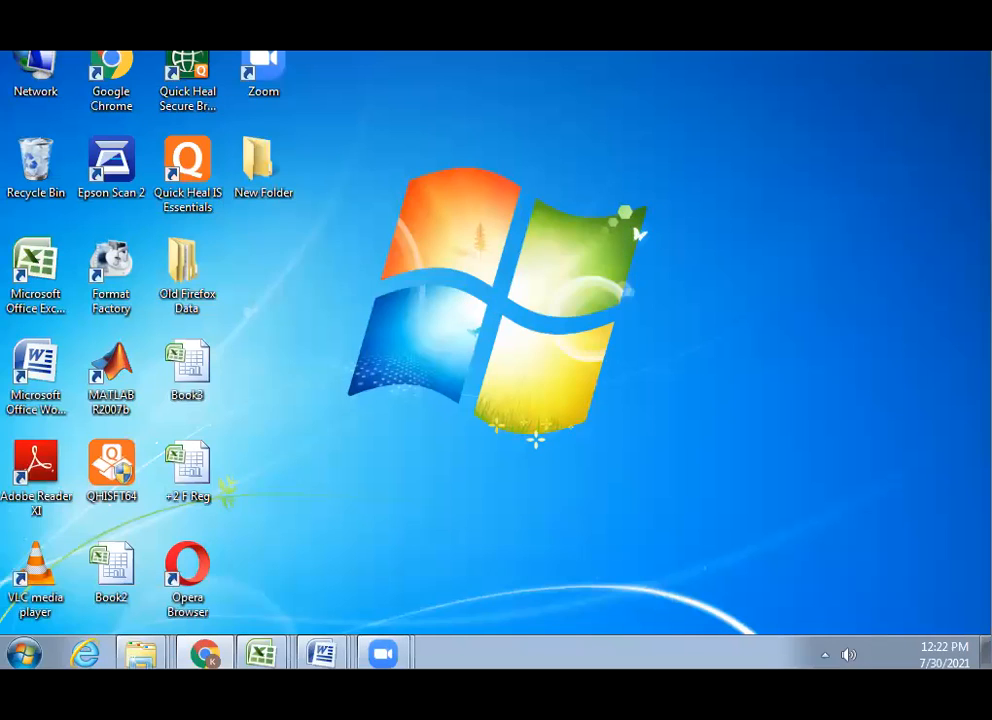
# Launch Weka 3.8.5 and widen its GUI Chooser window
pyautogui.click(22, 662)
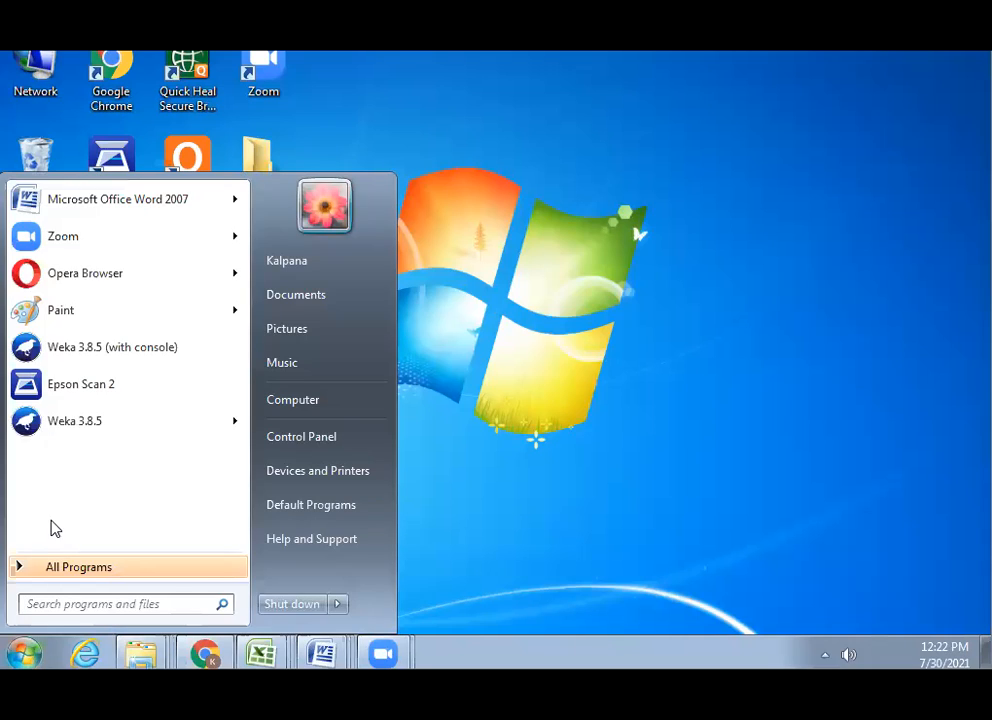
pyautogui.moveTo(58, 440)
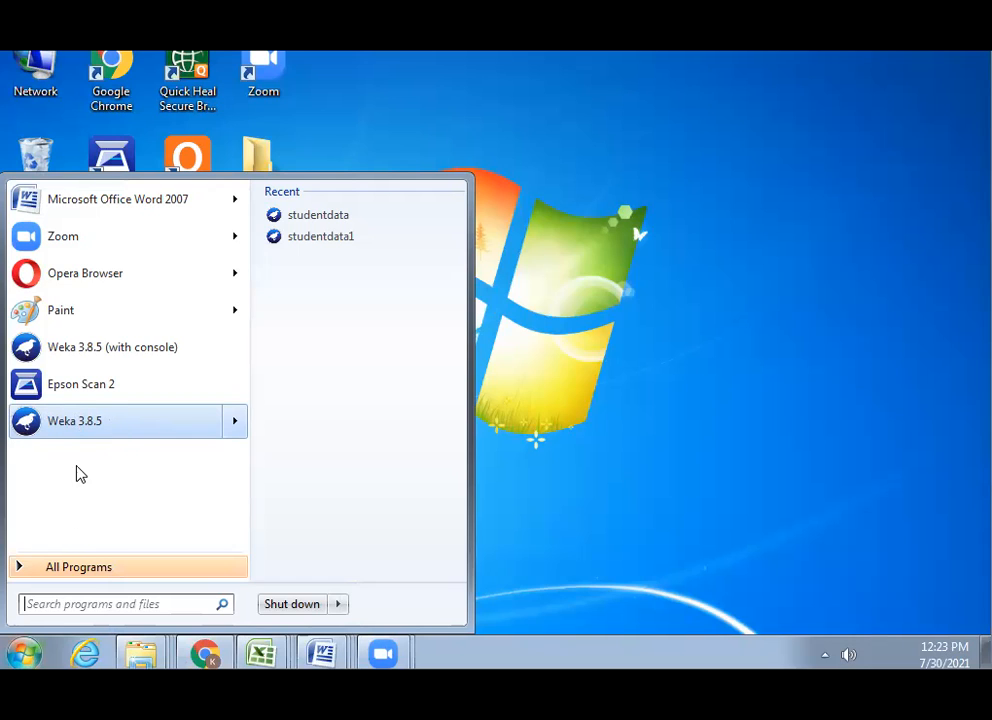
pyautogui.click(63, 430)
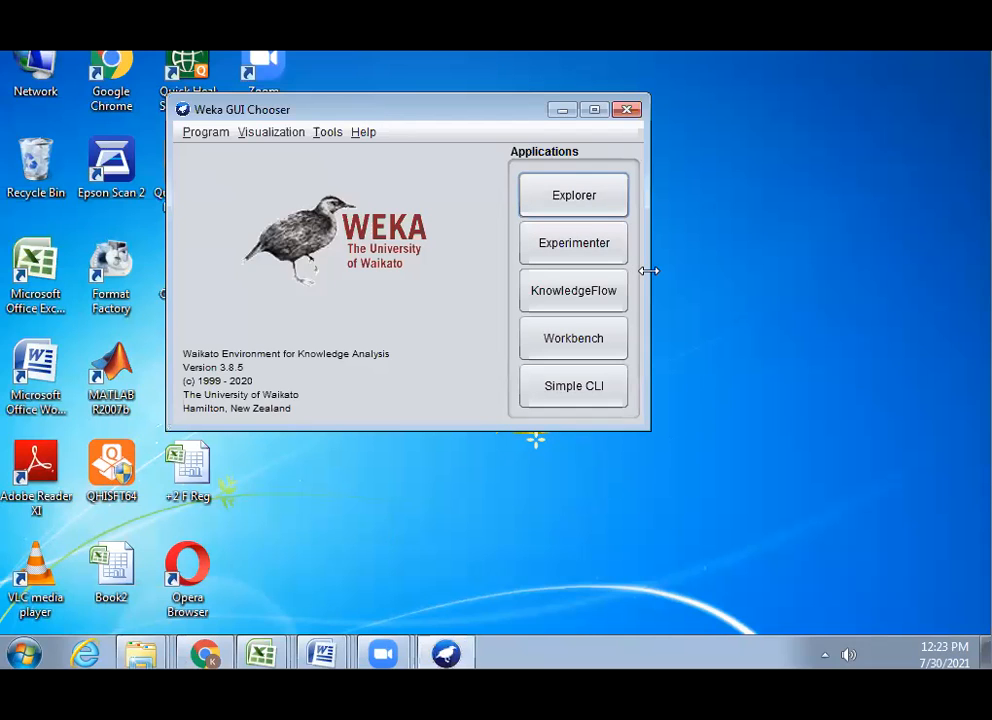
pyautogui.moveTo(649, 270); pyautogui.dragTo(779, 303)
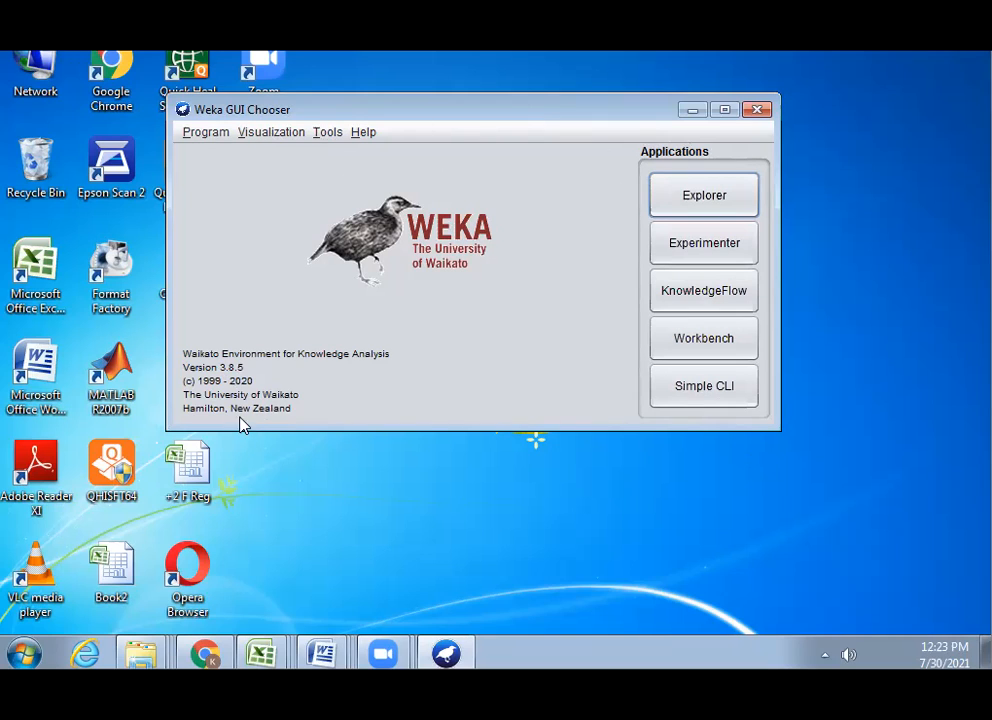
# Open labor.arff from Weka's data folder in the ArffViewer
pyautogui.click(328, 137)
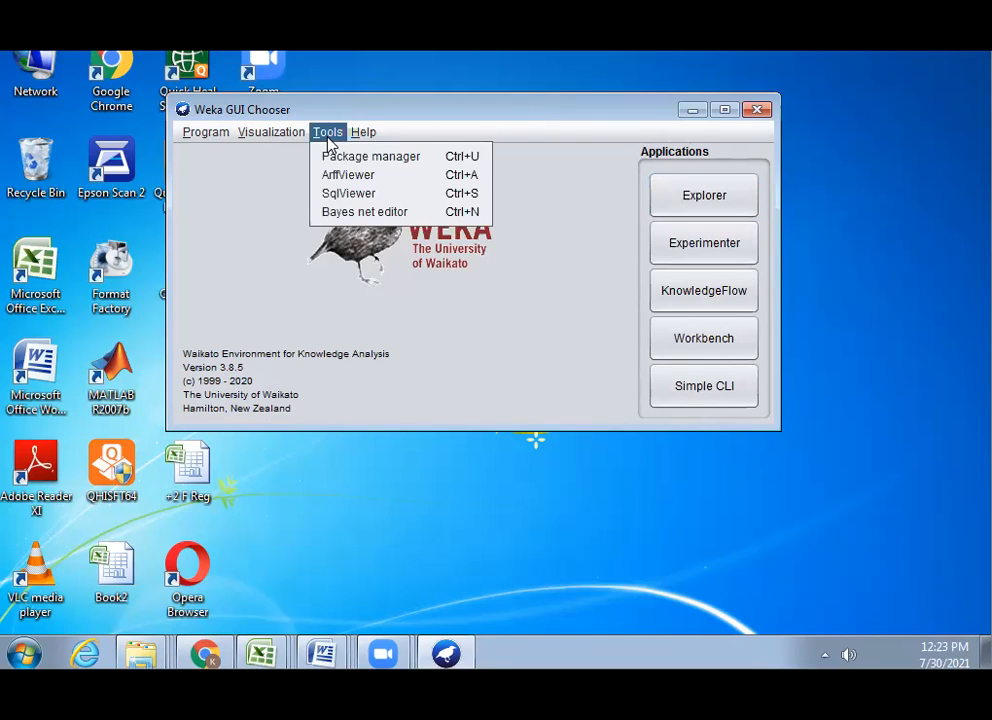
pyautogui.click(364, 183)
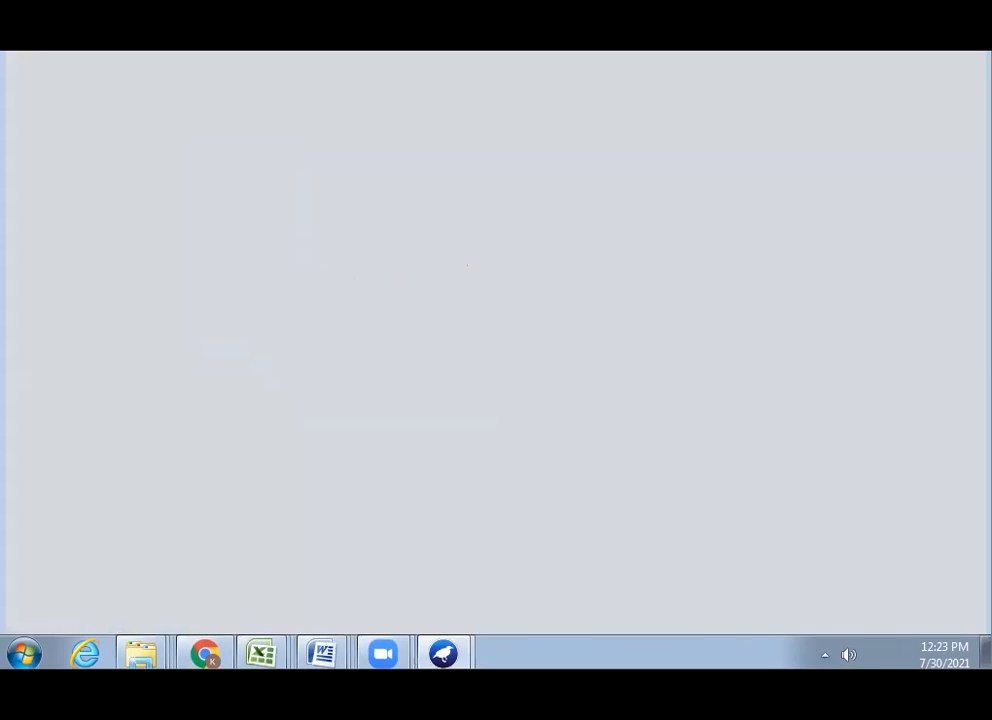
pyautogui.click(32, 84)
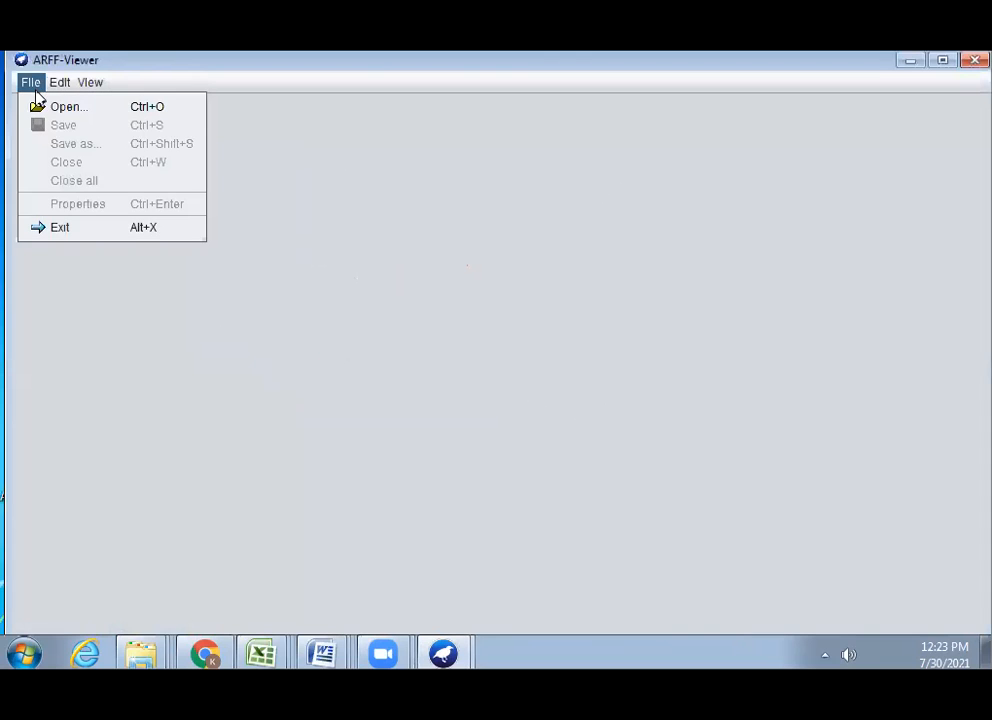
pyautogui.click(65, 112)
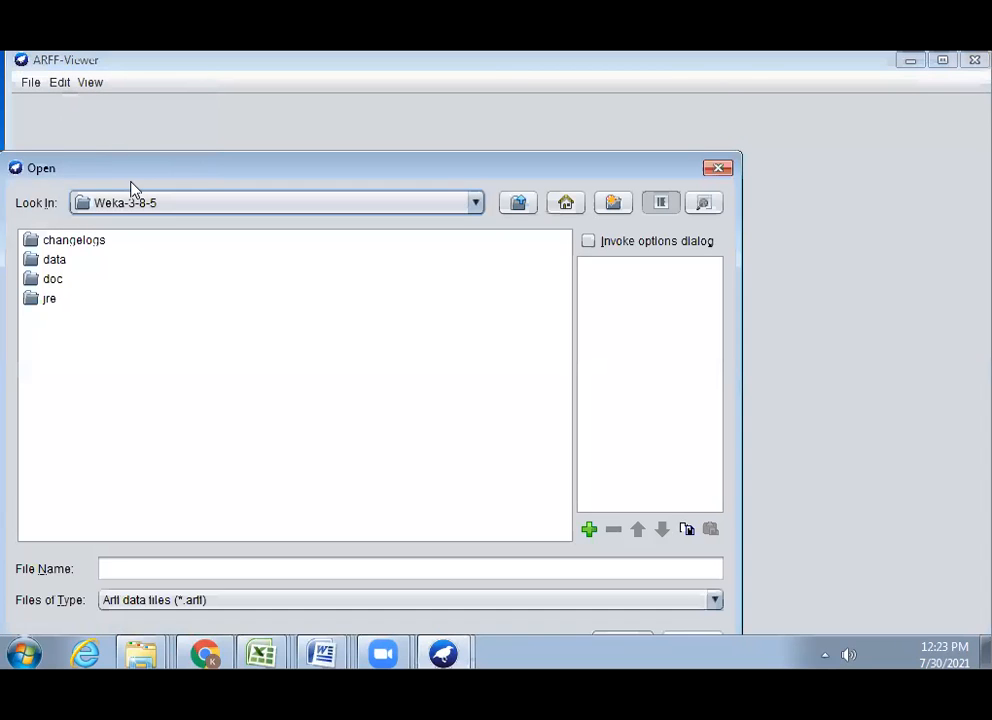
pyautogui.moveTo(133, 184); pyautogui.dragTo(224, 153)
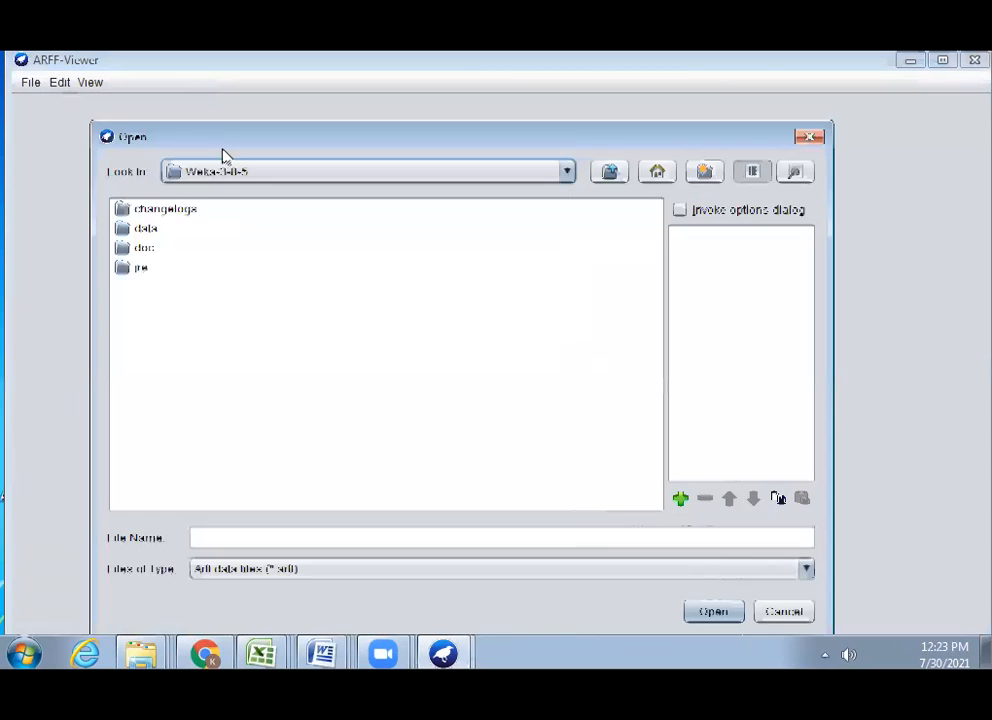
pyautogui.doubleClick(148, 229)
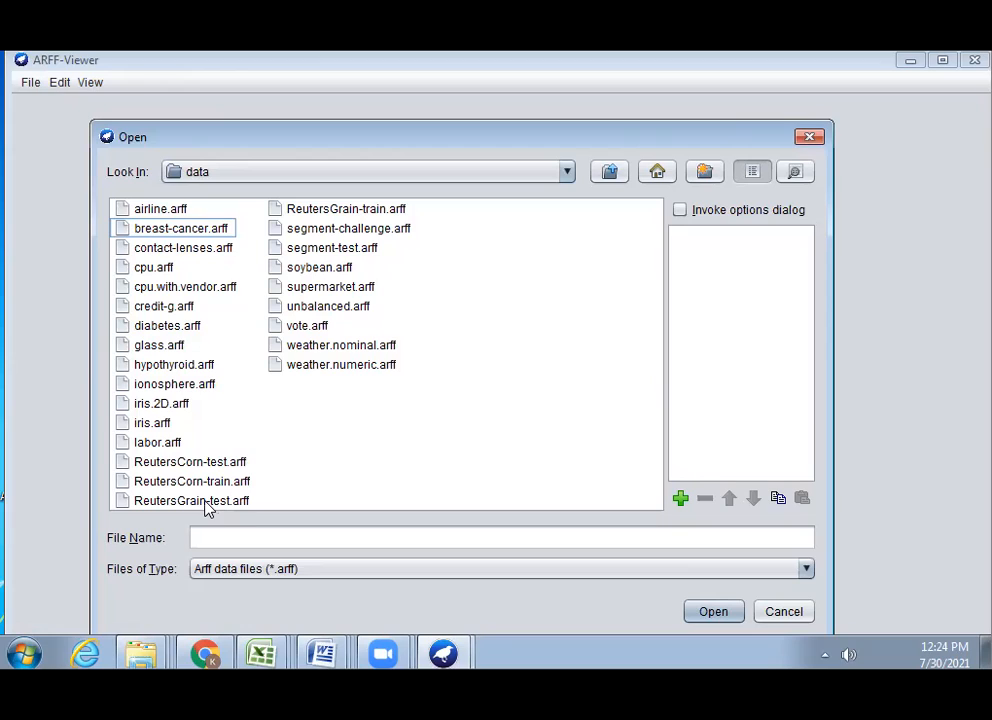
pyautogui.click(180, 444)
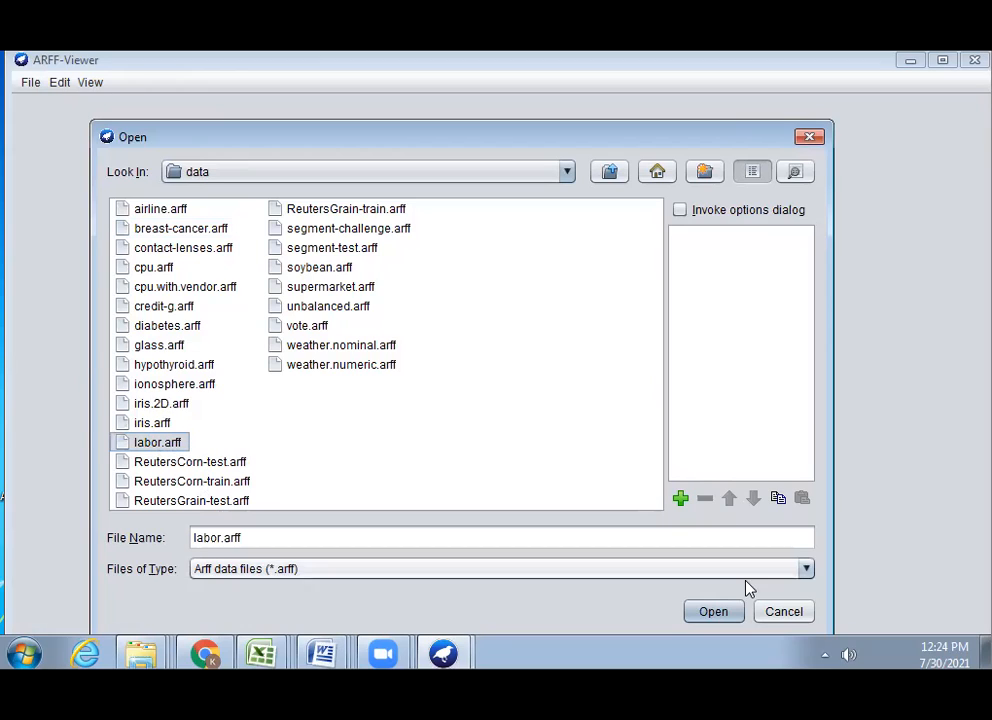
pyautogui.click(714, 612)
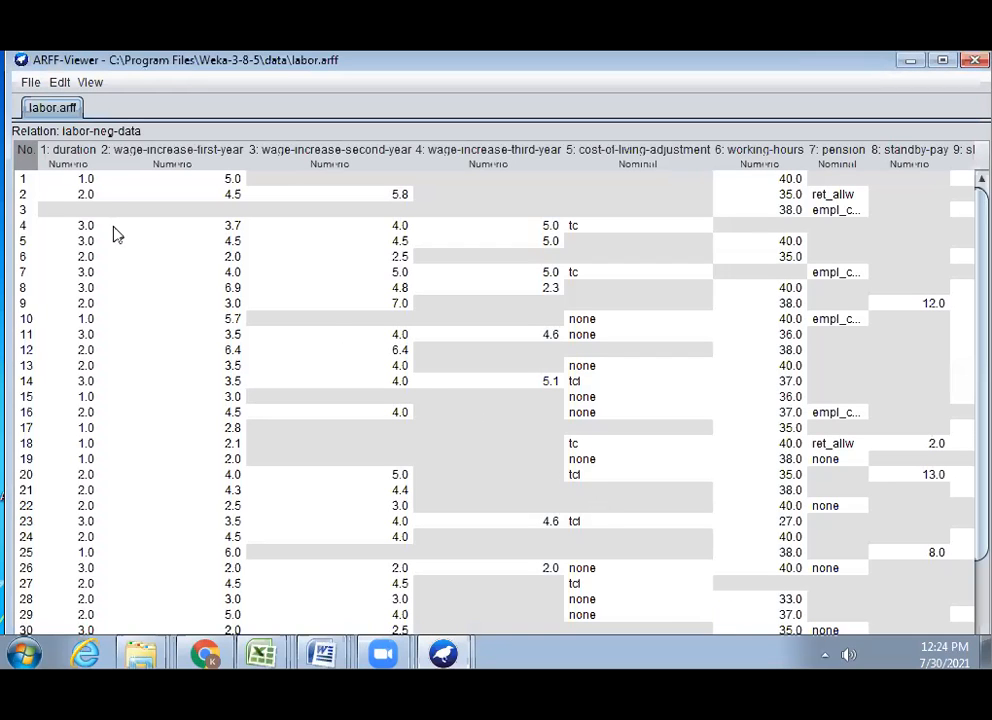
# Sort the labor dataset ascending by wage-increase-first-year and by wage-increase-third-year
pyautogui.click(80, 168)
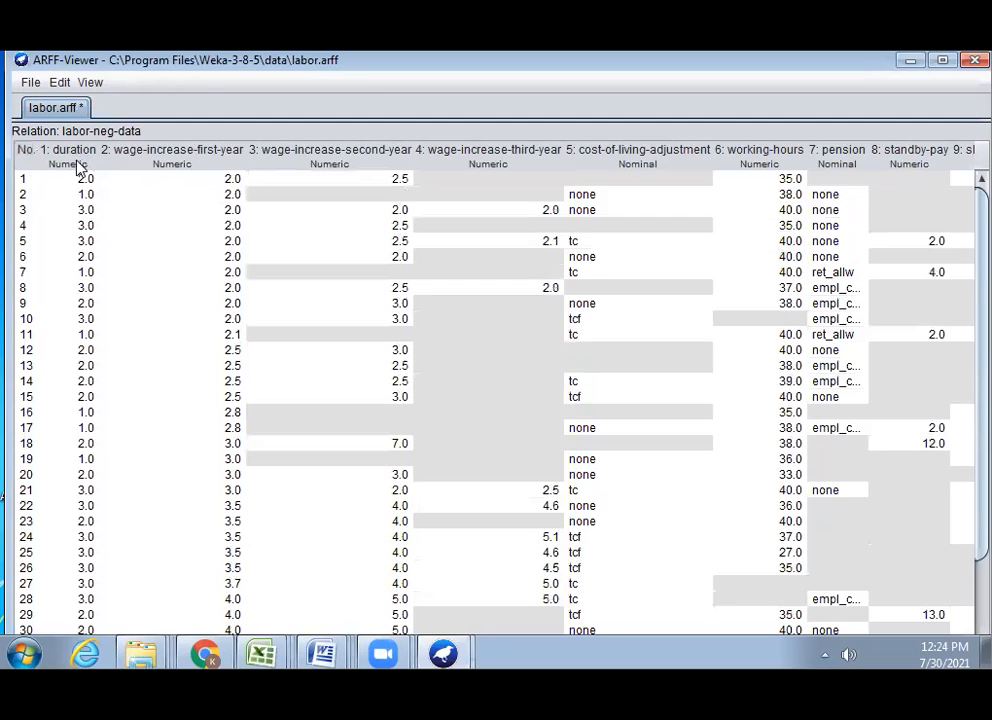
pyautogui.click(440, 162)
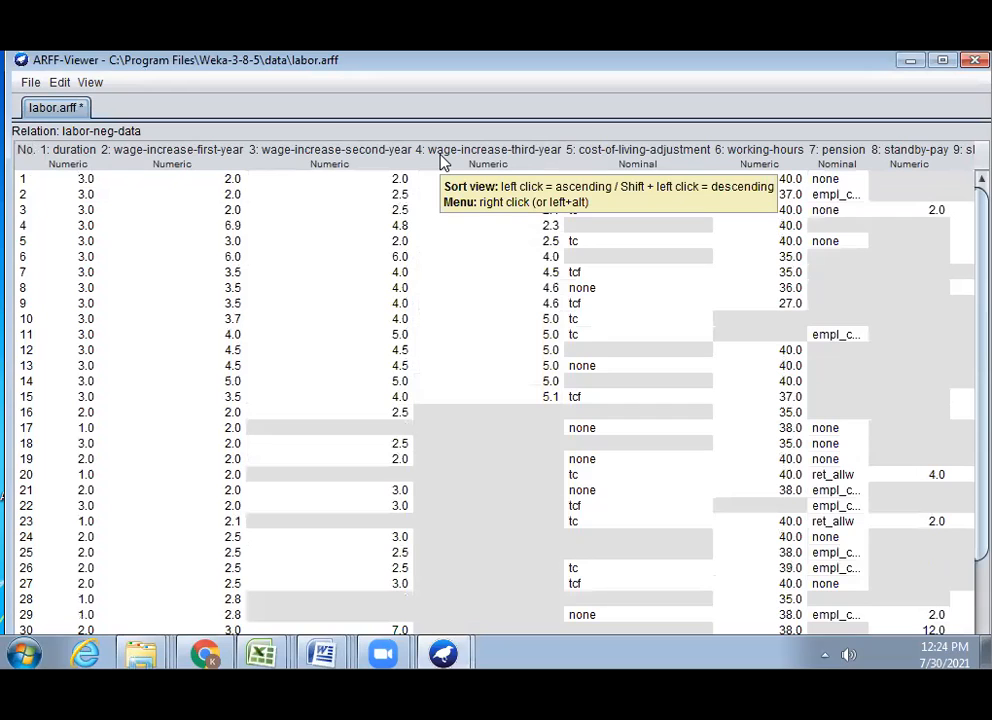
# Examine row 3 across all attribute columns up to class, and return to the first column
pyautogui.click(480, 210)
pyautogui.press('Right')
pyautogui.press('Right')
pyautogui.press('Right')
pyautogui.press('Right')
pyautogui.press('Right')
pyautogui.press('Right')
pyautogui.press('Right')
pyautogui.press('Right')
pyautogui.press('Right')
pyautogui.press('Right')
pyautogui.press('Right')
pyautogui.press('Right')
pyautogui.press('Right')
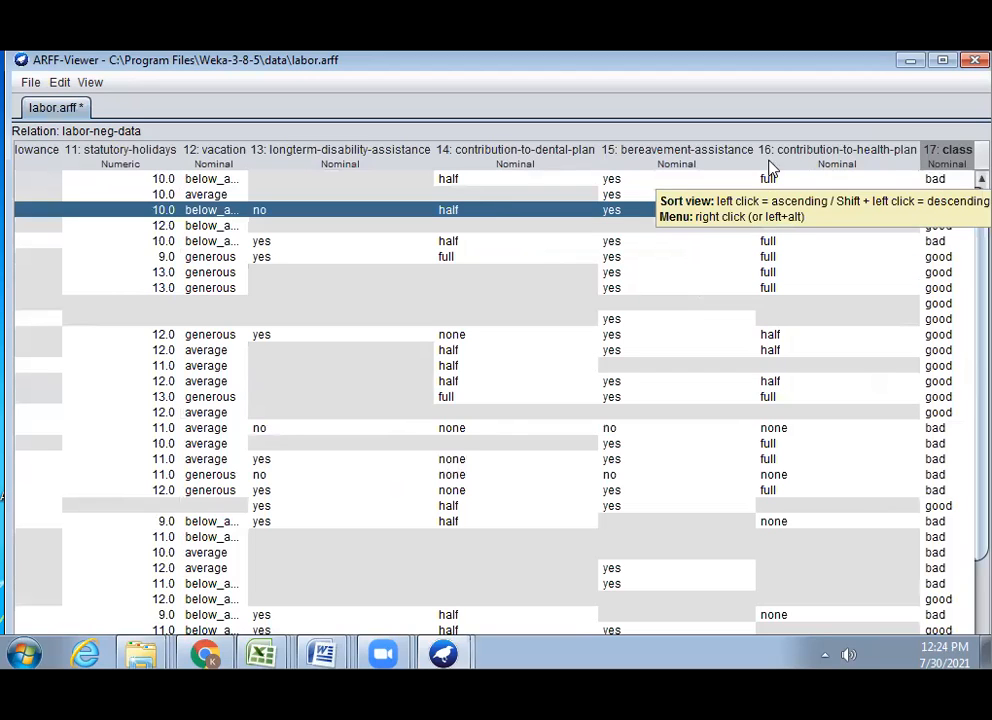
pyautogui.click(602, 212)
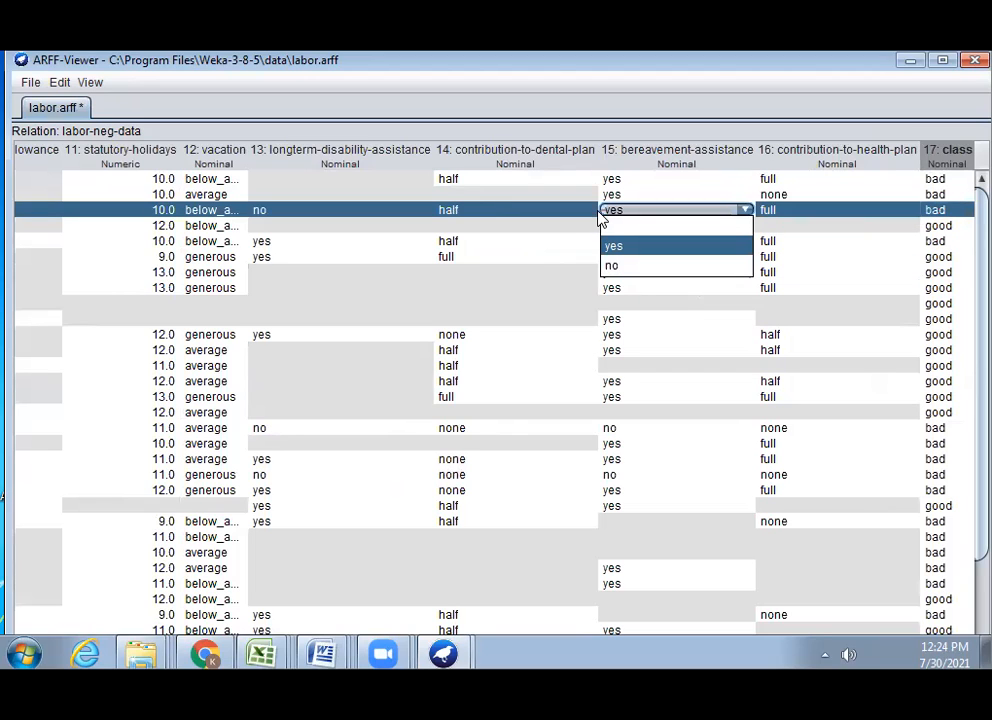
pyautogui.press('Escape')
pyautogui.press('Left')
pyautogui.press('Left')
pyautogui.press('Left')
pyautogui.press('Left')
pyautogui.press('Left')
pyautogui.press('Left')
pyautogui.press('Left')
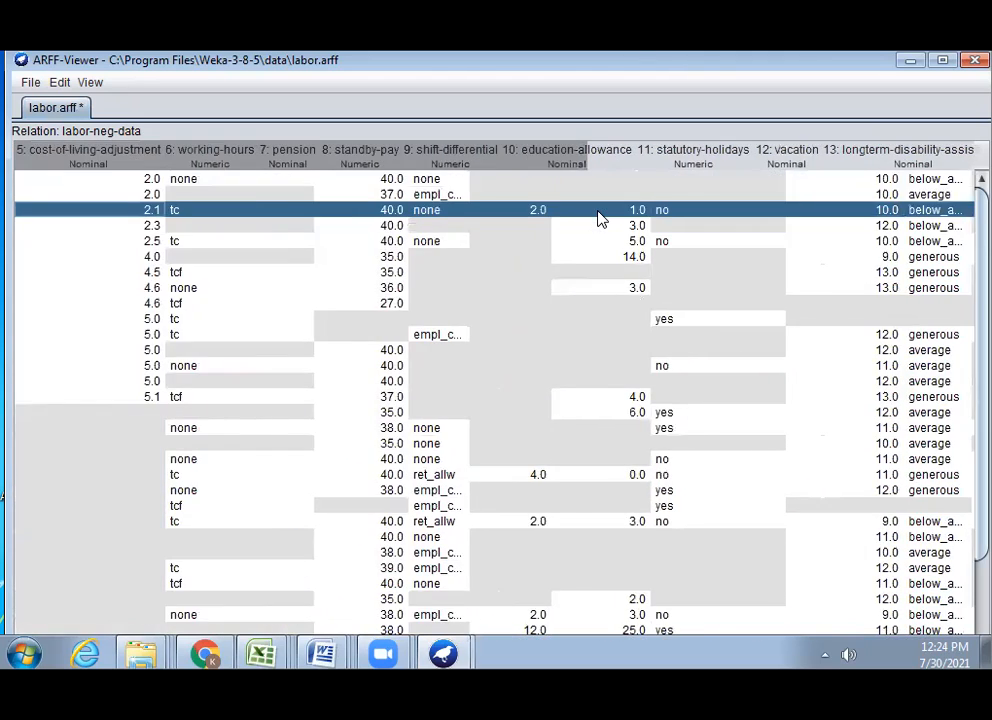
pyautogui.press('Left')
pyautogui.press('Left')
pyautogui.press('Left')
pyautogui.press('Left')
pyautogui.press('Left')
pyautogui.press('Left')
pyautogui.press('Left')
pyautogui.press('Left')
pyautogui.press('Left')
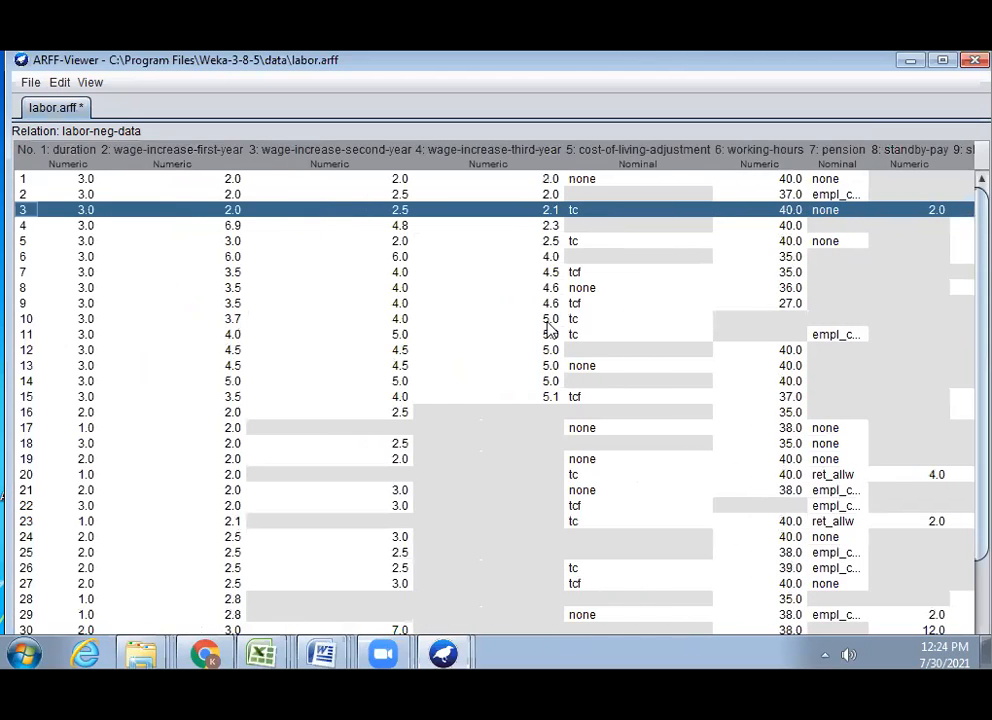
# Look through the lower rows of the labor dataset down to row 49, including rows 28 and 30
pyautogui.scroll(-6, 343, 405)
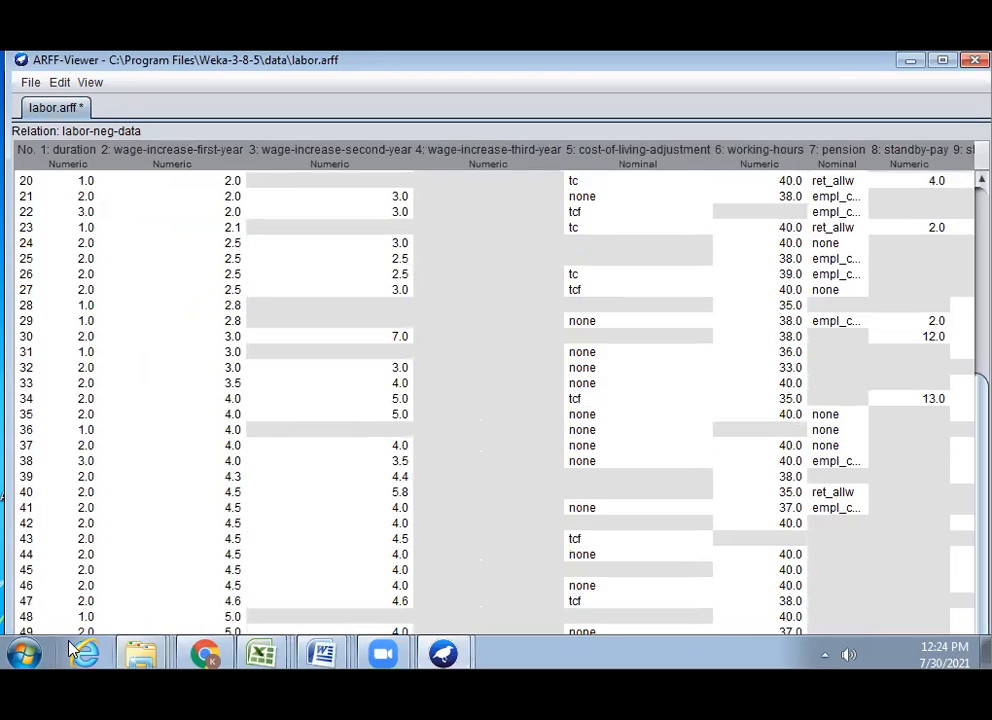
pyautogui.click(37, 622)
pyautogui.click(36, 628)
pyautogui.scroll(7, 65, 544)
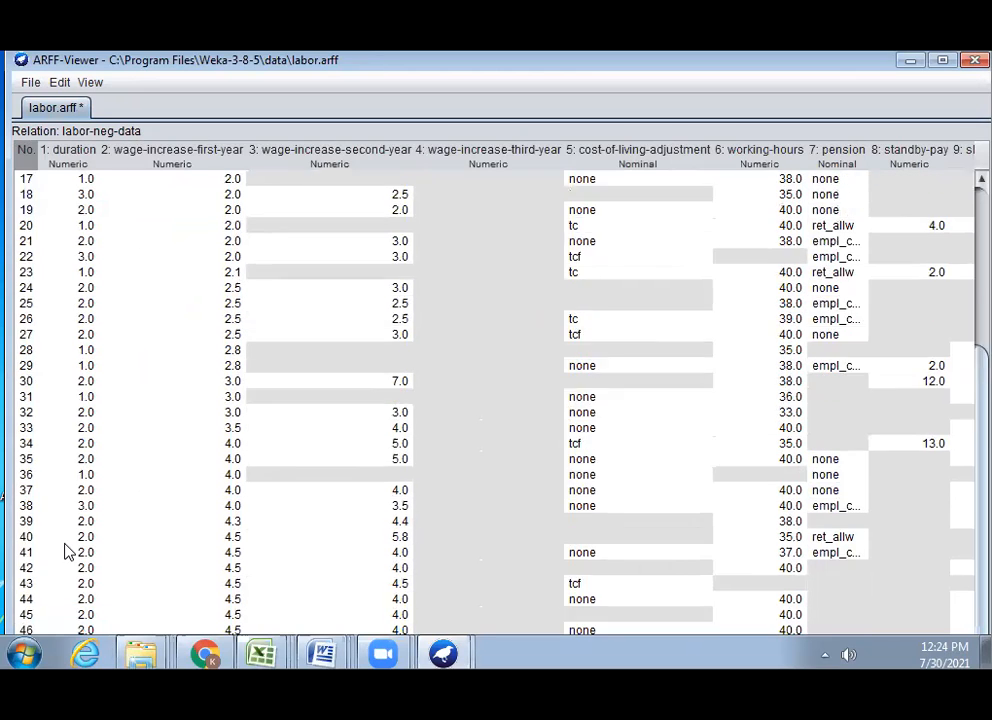
pyautogui.scroll(-6, 90, 520)
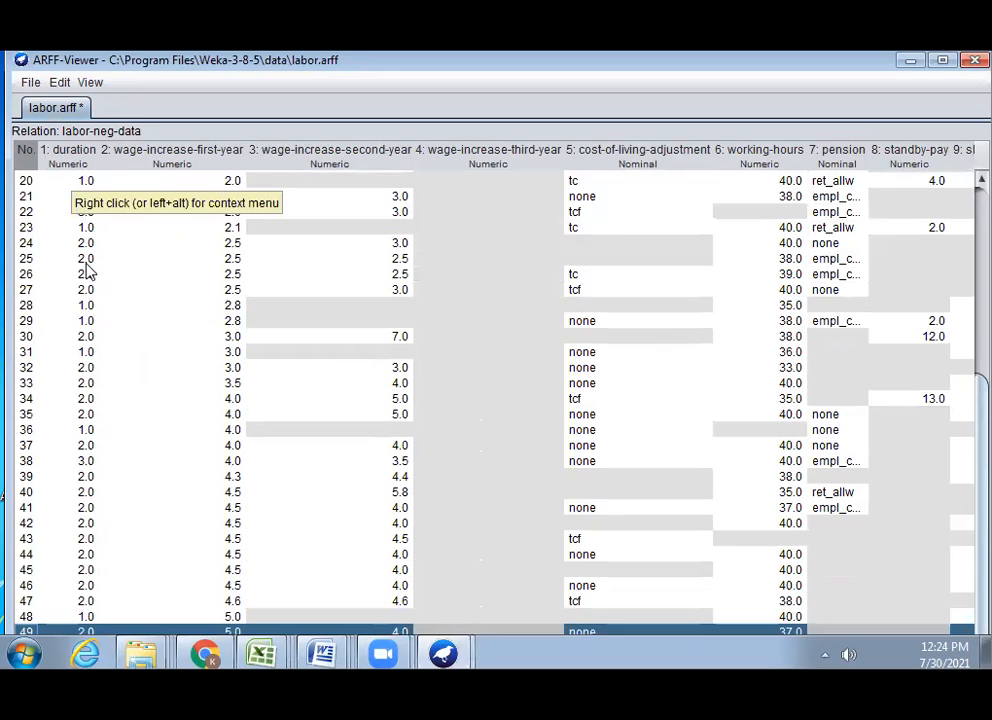
pyautogui.click(80, 308)
pyautogui.click(86, 338)
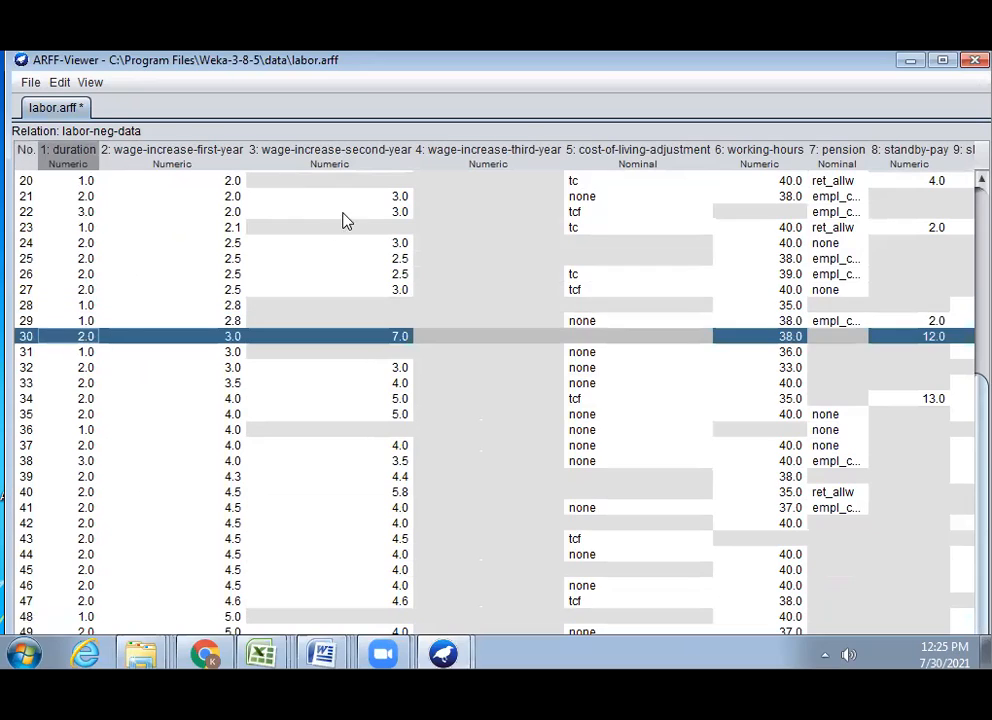
# Sort the dataset ascending by cost-of-living-adjustment and again by wage-increase-third-year, and select row 28
pyautogui.click(613, 151)
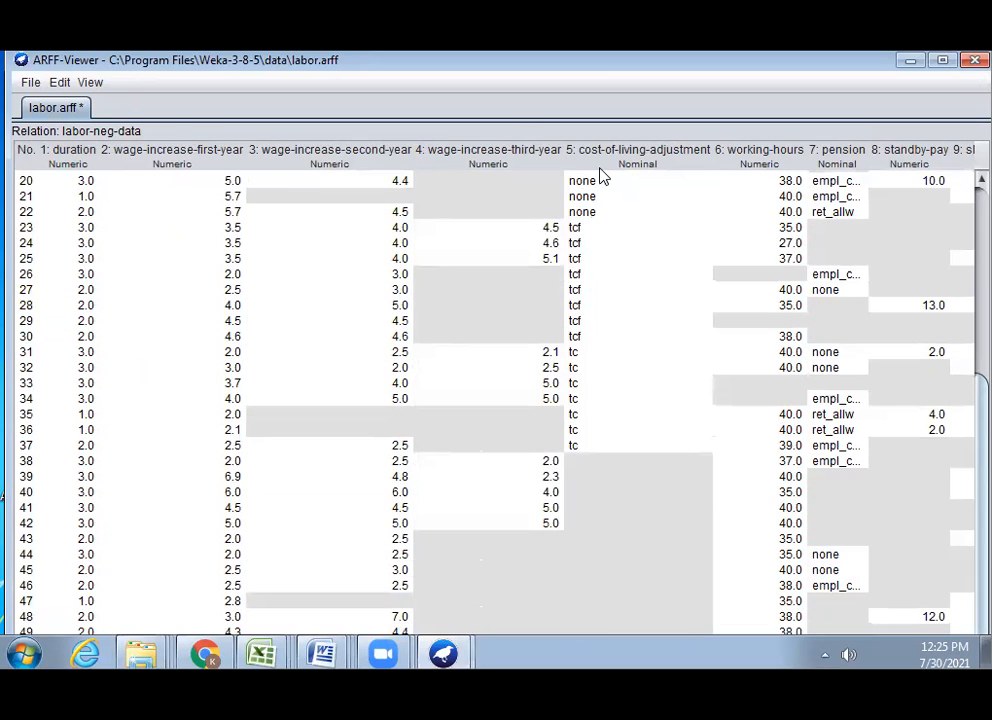
pyautogui.click(490, 167)
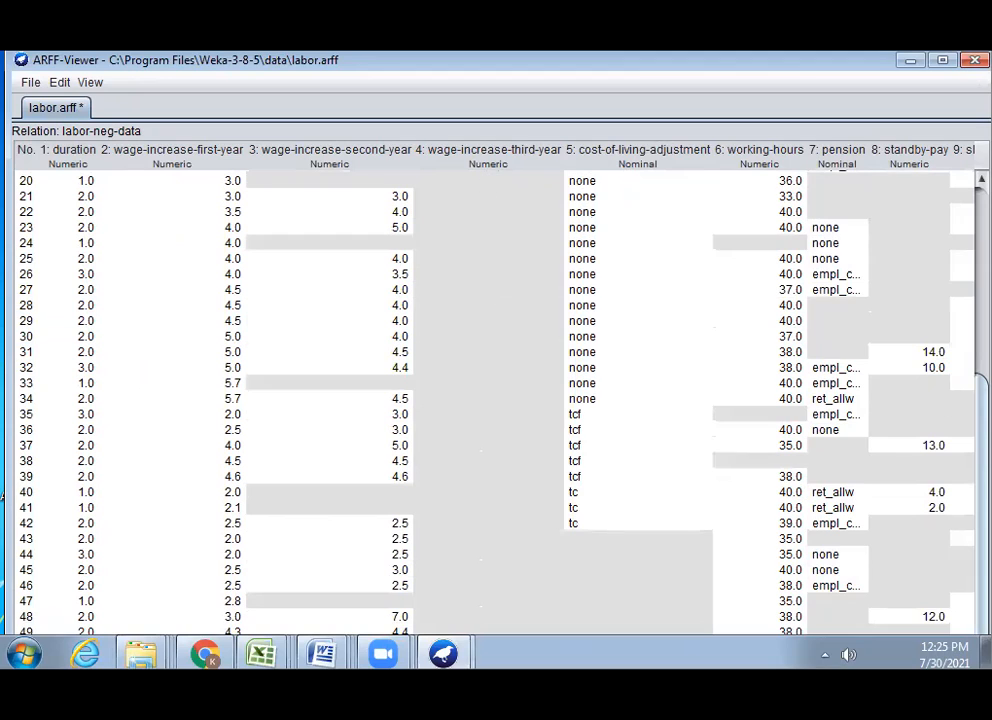
pyautogui.click(126, 306)
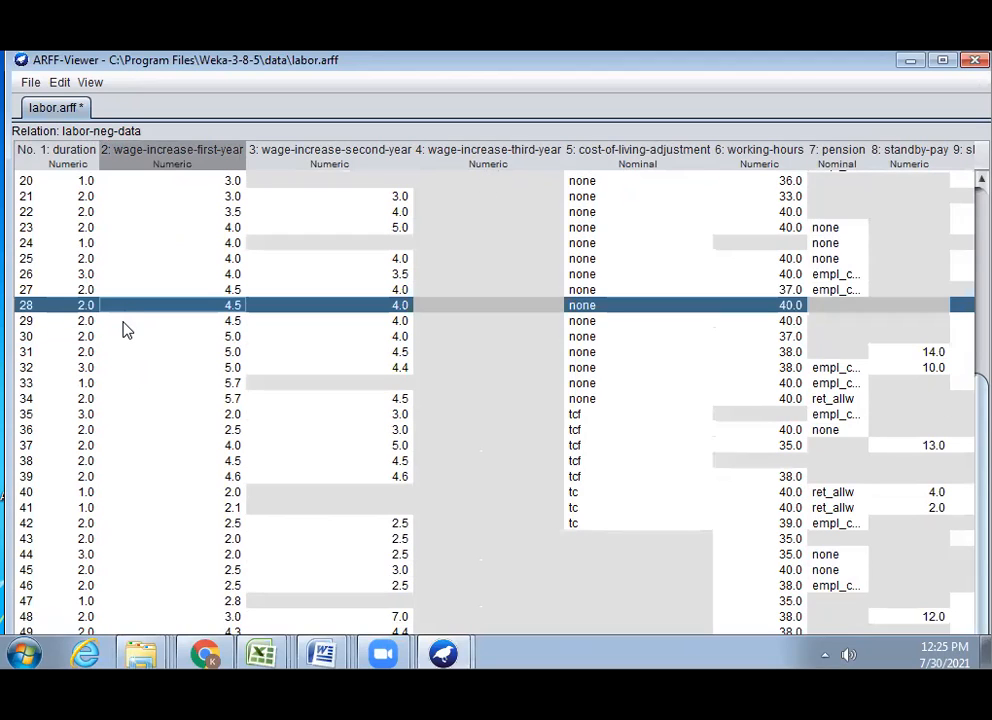
# Save the sorted dataset as labor.arff in the WEKA DAta Set folder on Local Disk (D:)
pyautogui.click(31, 84)
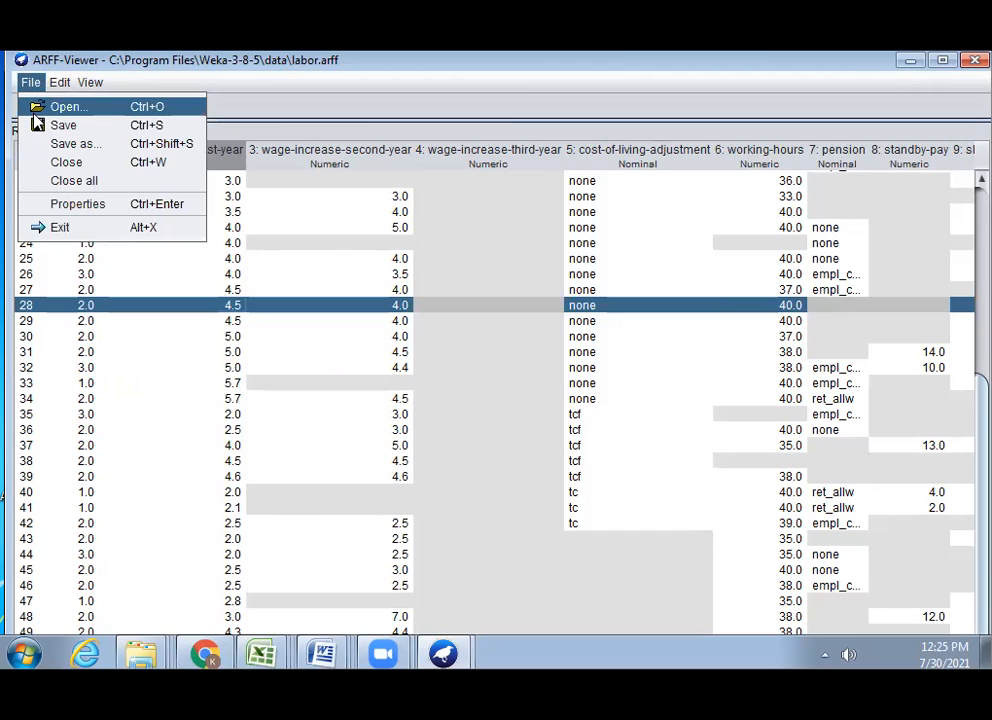
pyautogui.click(37, 124)
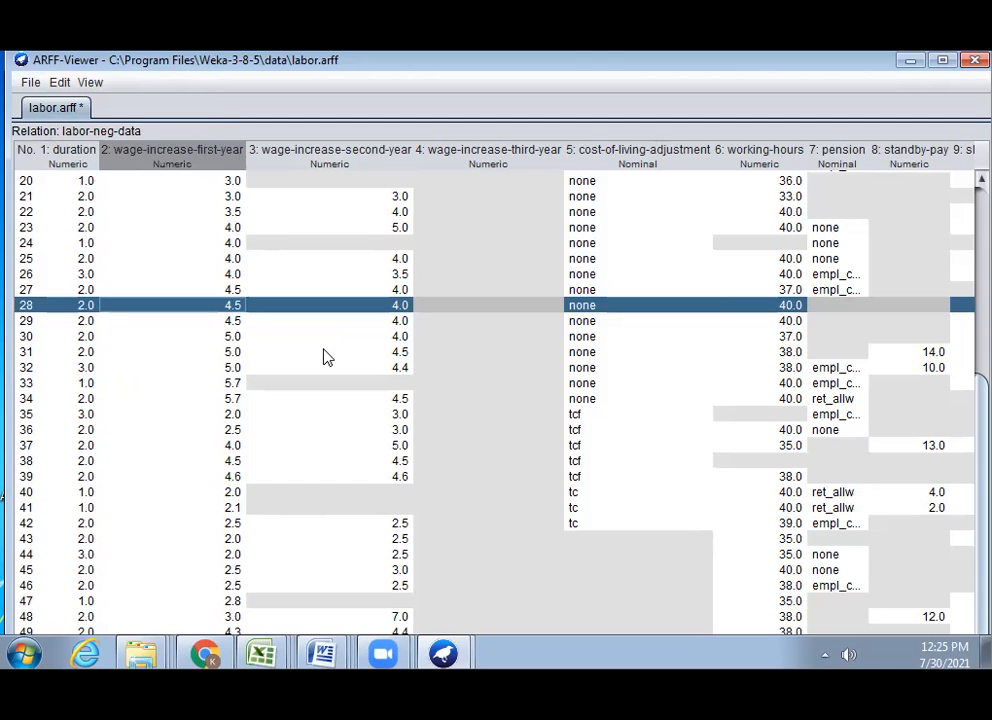
pyautogui.click(31, 84)
pyautogui.click(66, 144)
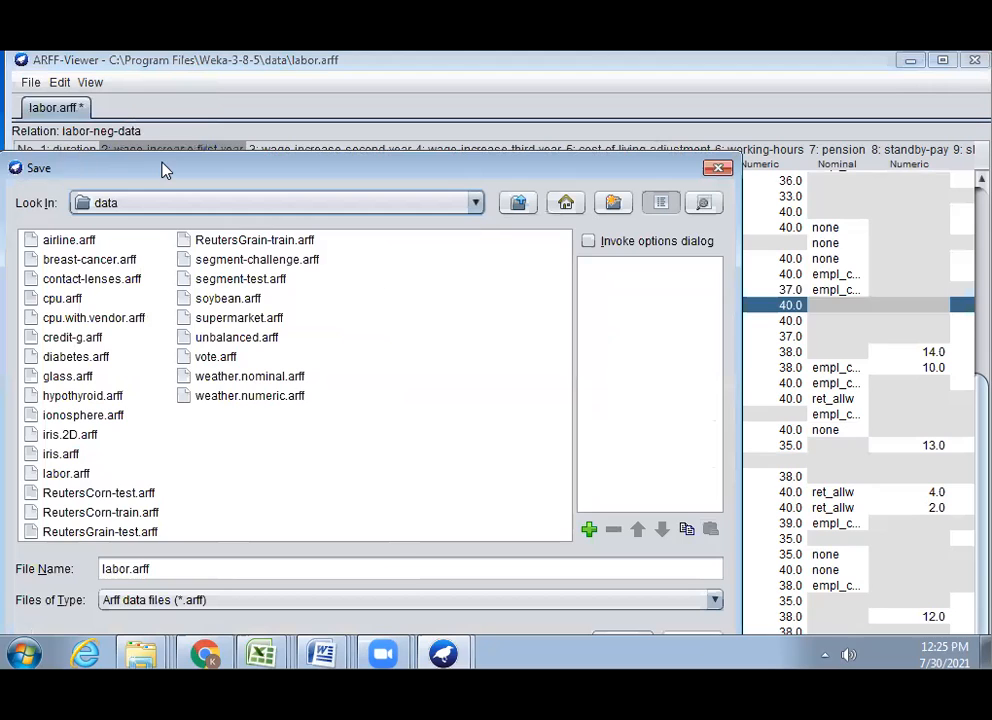
pyautogui.moveTo(162, 164); pyautogui.dragTo(287, 127)
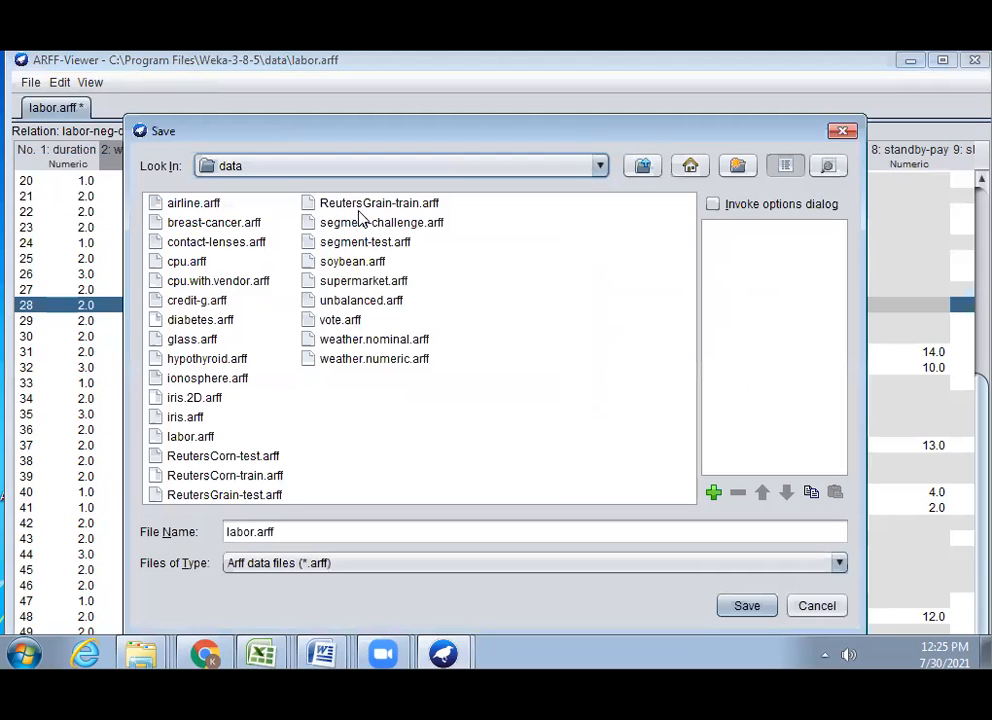
pyautogui.click(643, 166)
pyautogui.click(688, 168)
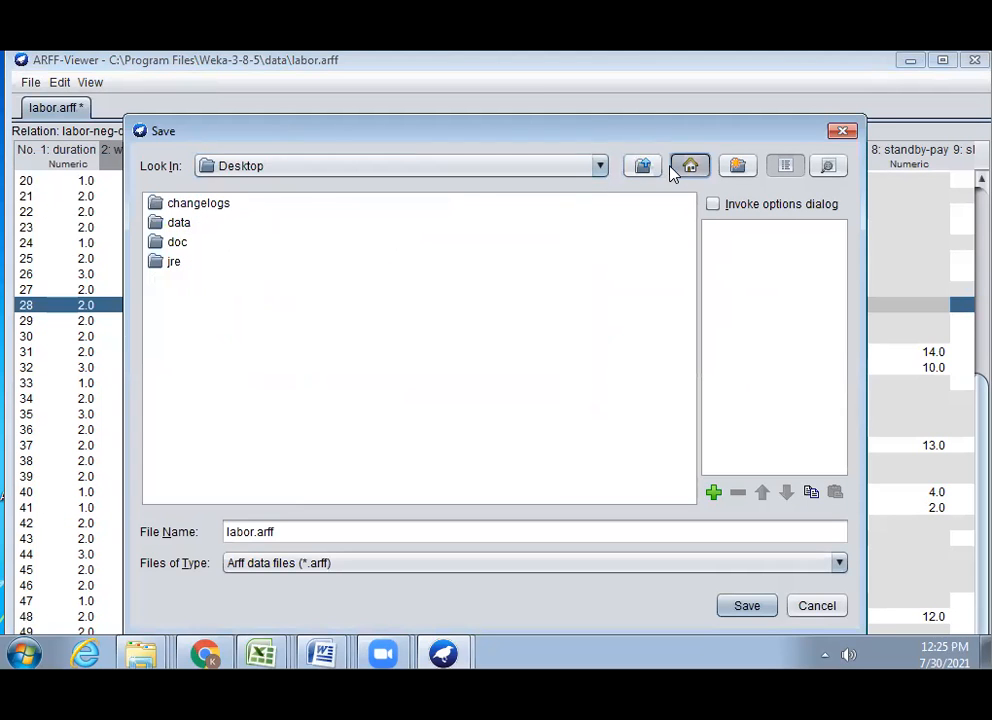
pyautogui.doubleClick(216, 247)
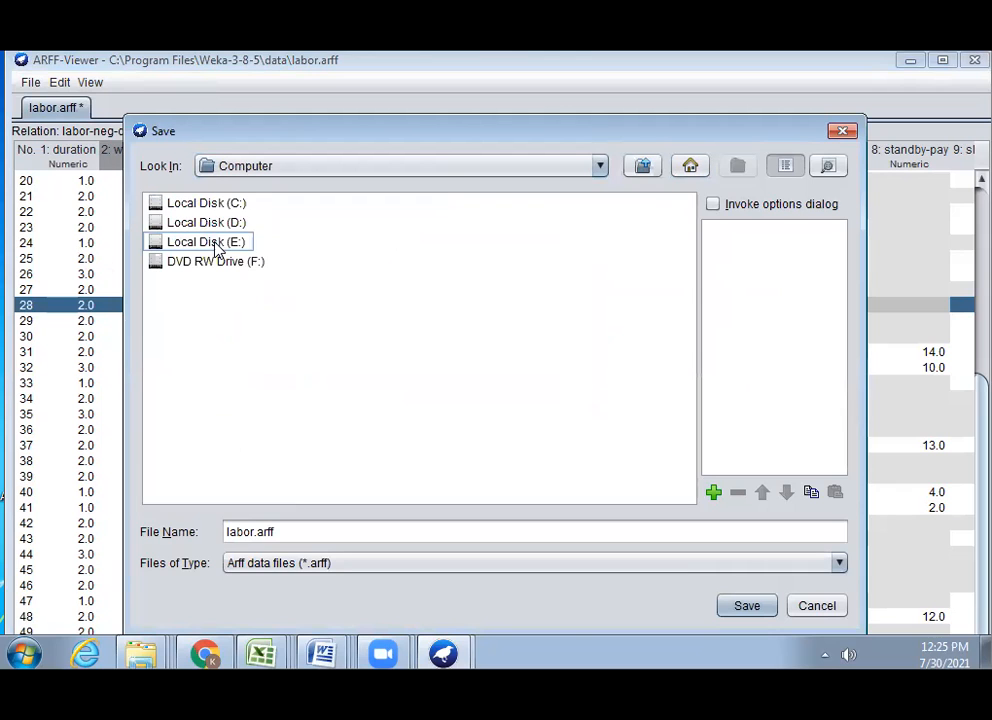
pyautogui.doubleClick(235, 223)
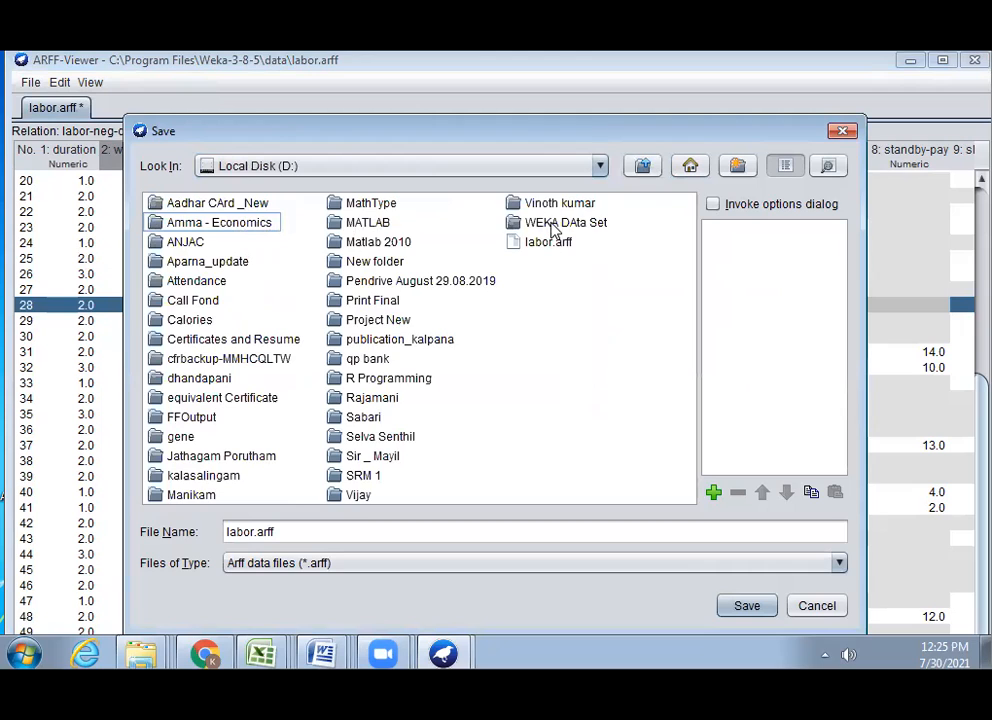
pyautogui.doubleClick(553, 230)
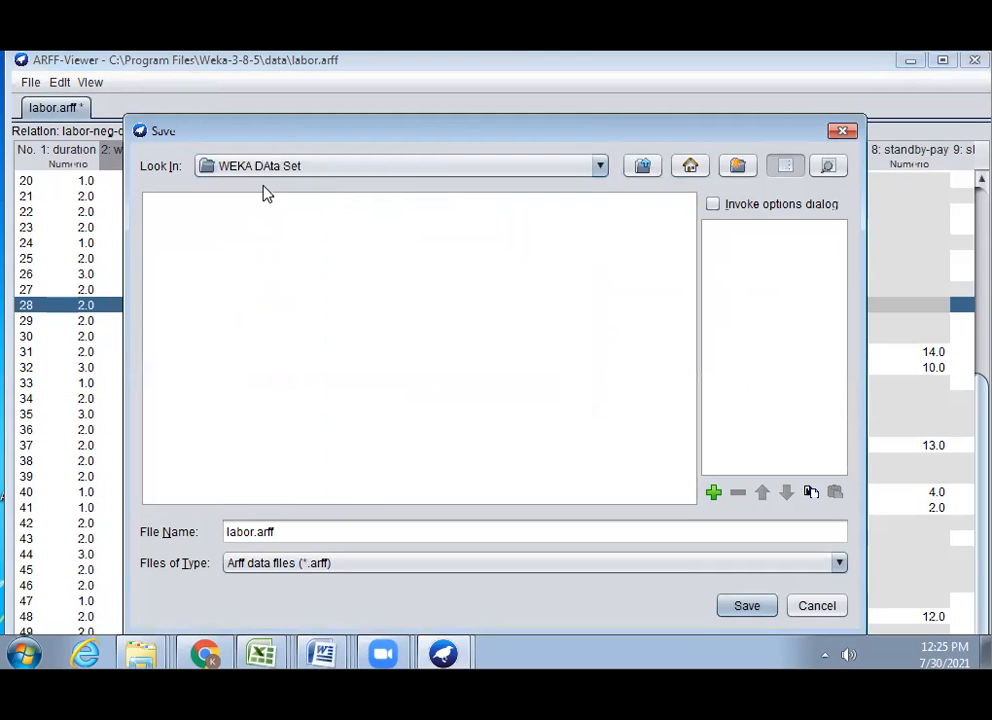
pyautogui.click(745, 606)
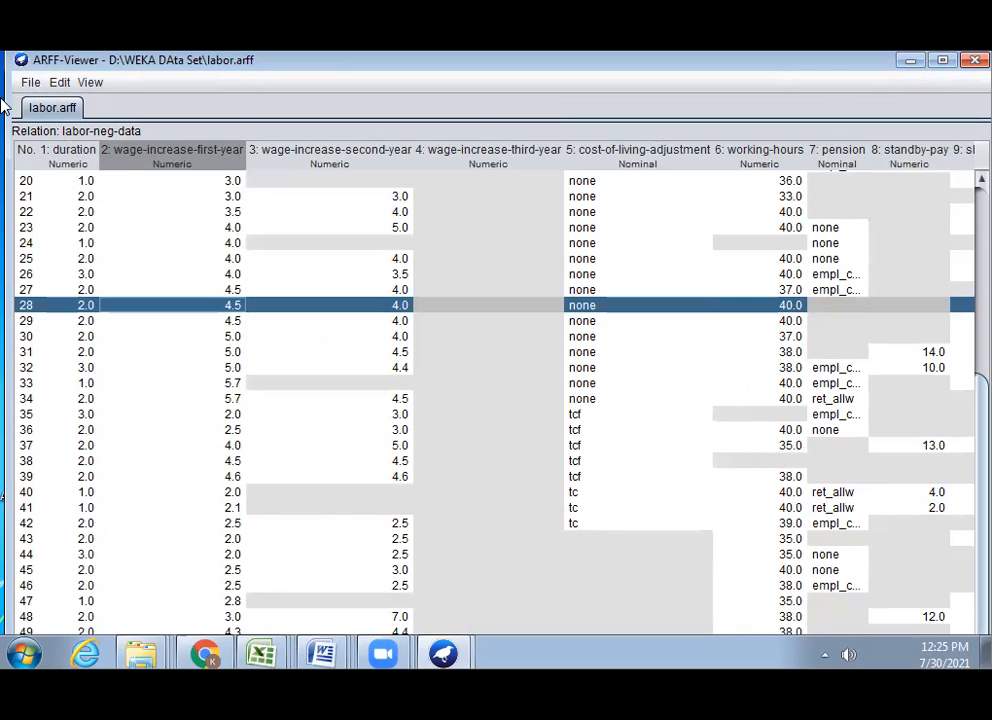
# Switch to the Weka GUI Chooser, minimize the ARFF-Viewer behind it, and launch the Explorer
pyautogui.moveTo(447, 640)
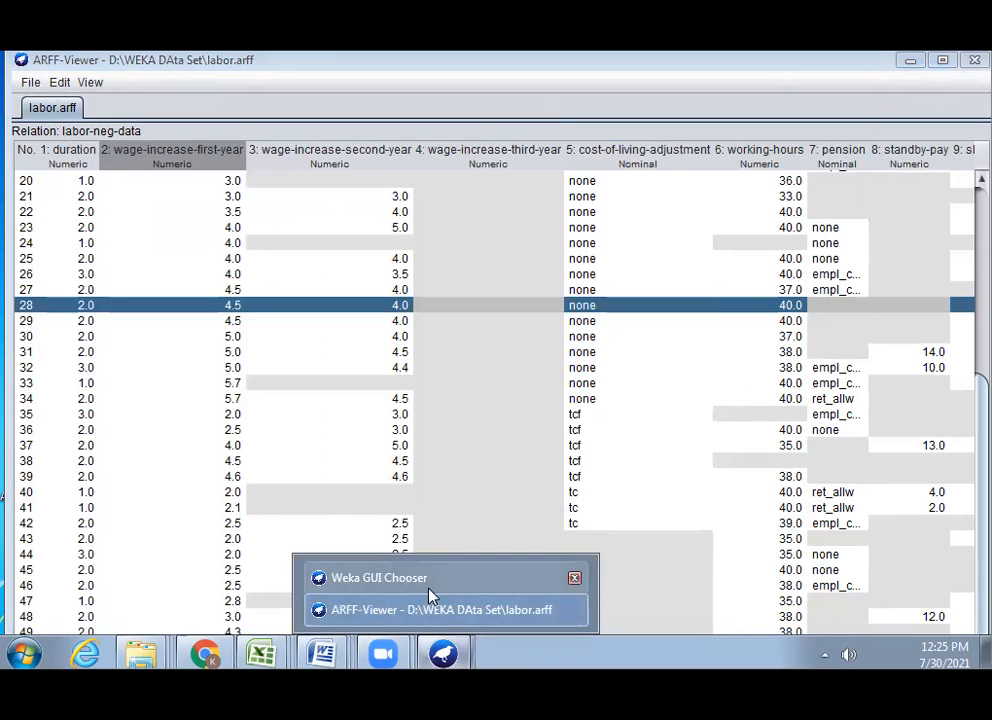
pyautogui.click(429, 588)
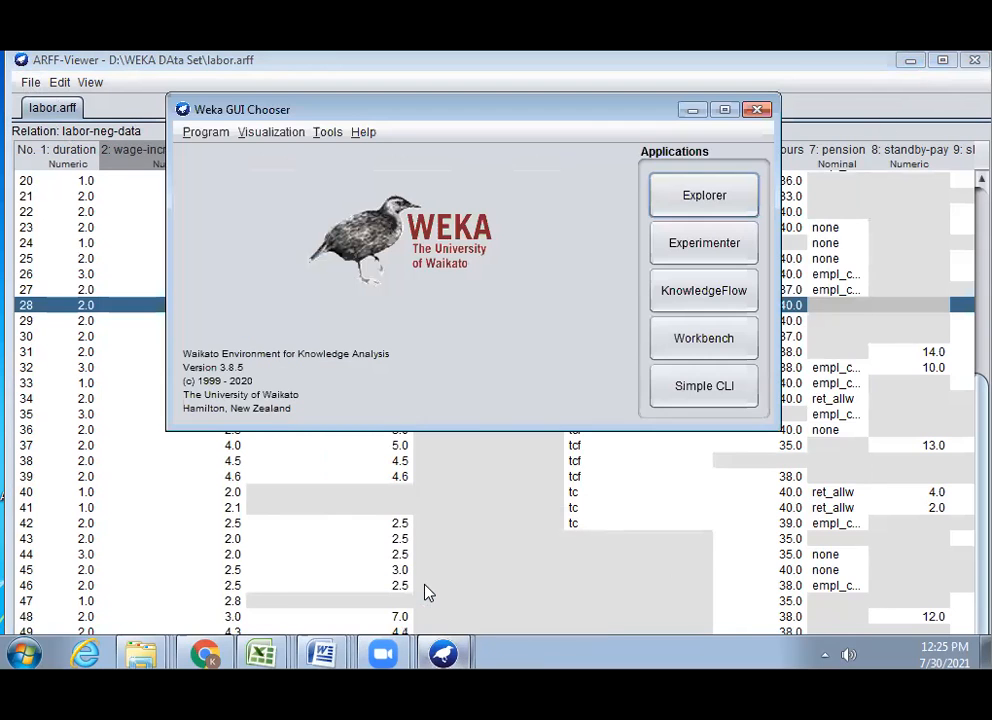
pyautogui.click(725, 110)
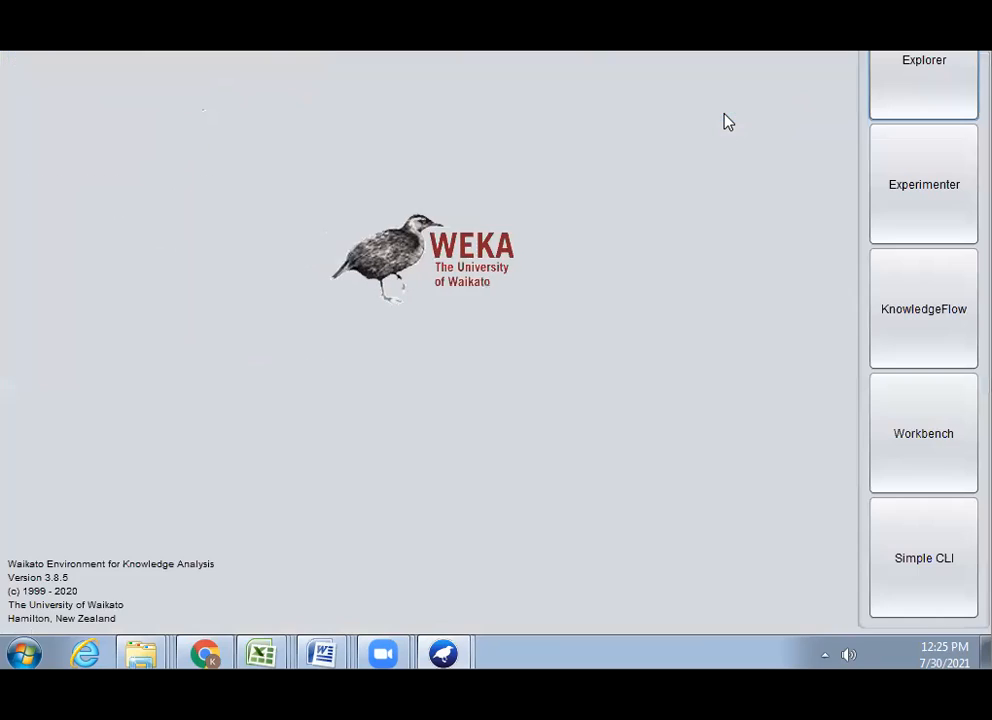
pyautogui.click(942, 60)
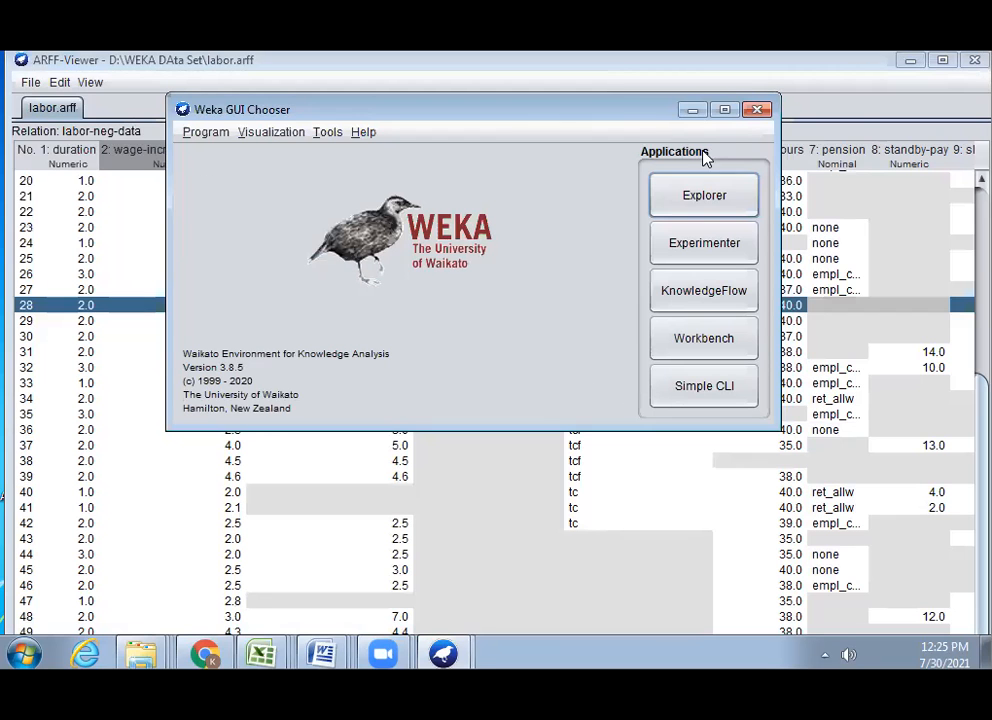
pyautogui.click(911, 61)
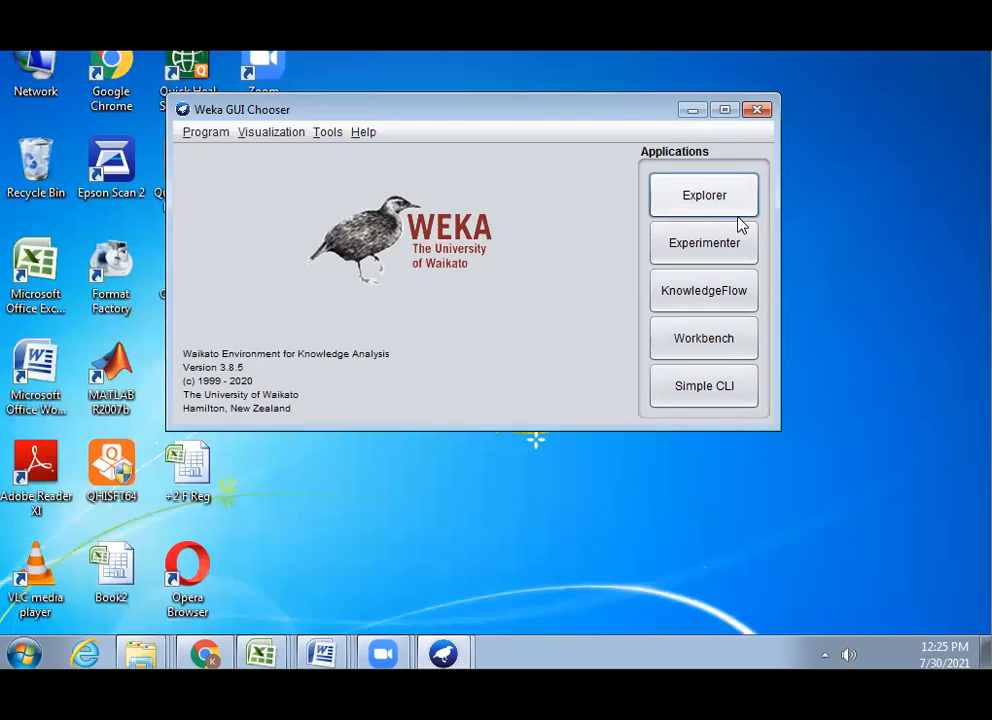
pyautogui.click(690, 212)
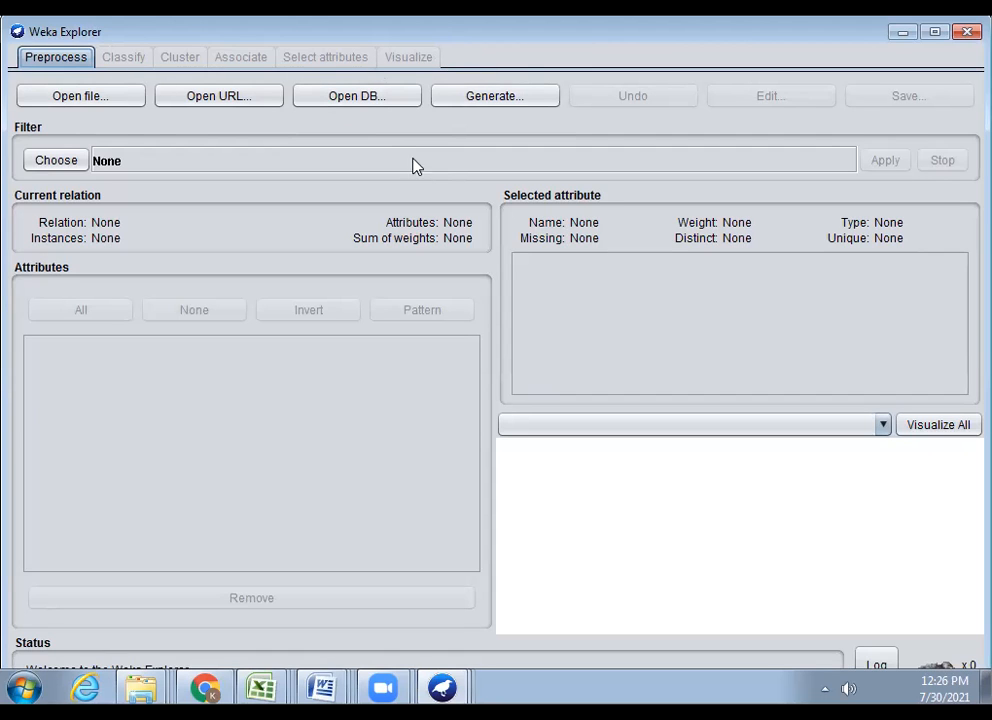
# Open labor.arff from the WEKA DAta Set folder on Local Disk (D:) in the Explorer
pyautogui.click(89, 100)
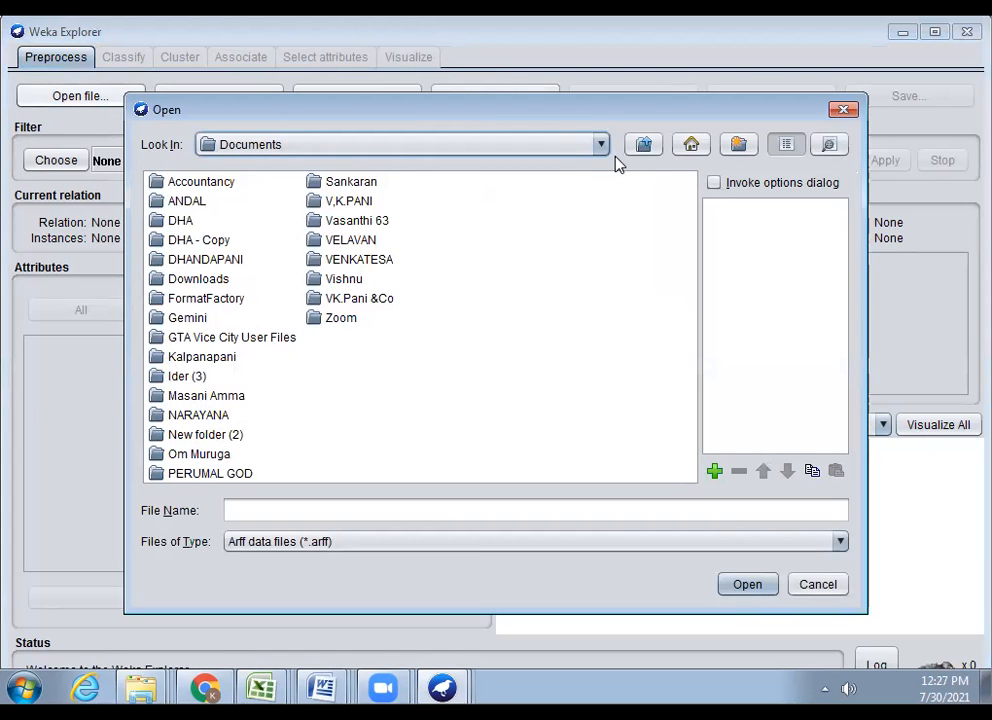
pyautogui.click(648, 148)
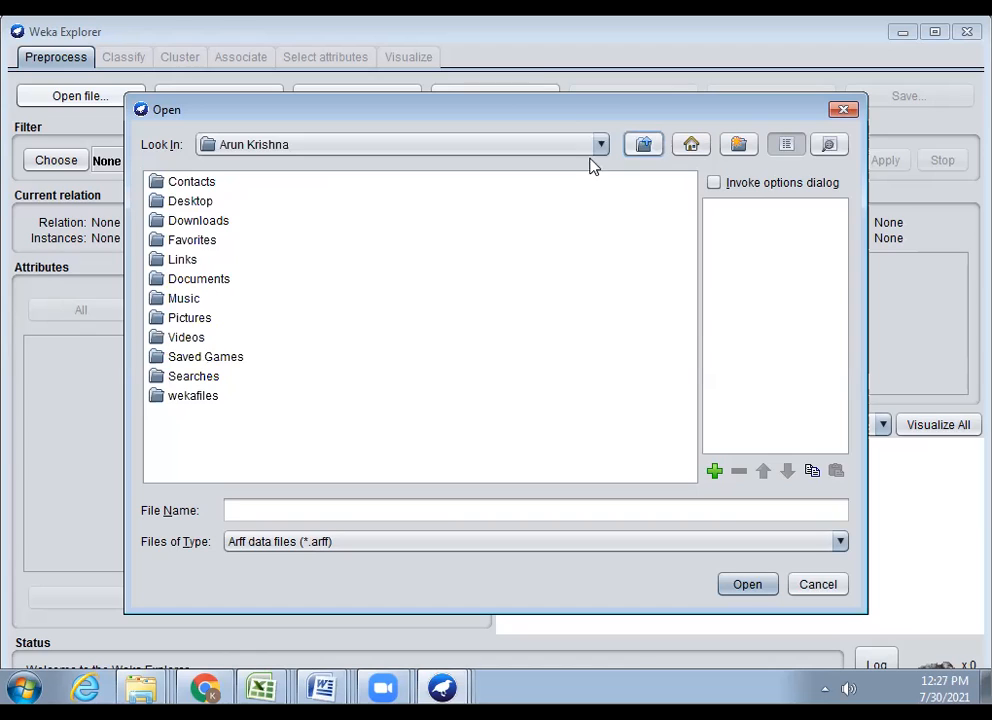
pyautogui.click(655, 151)
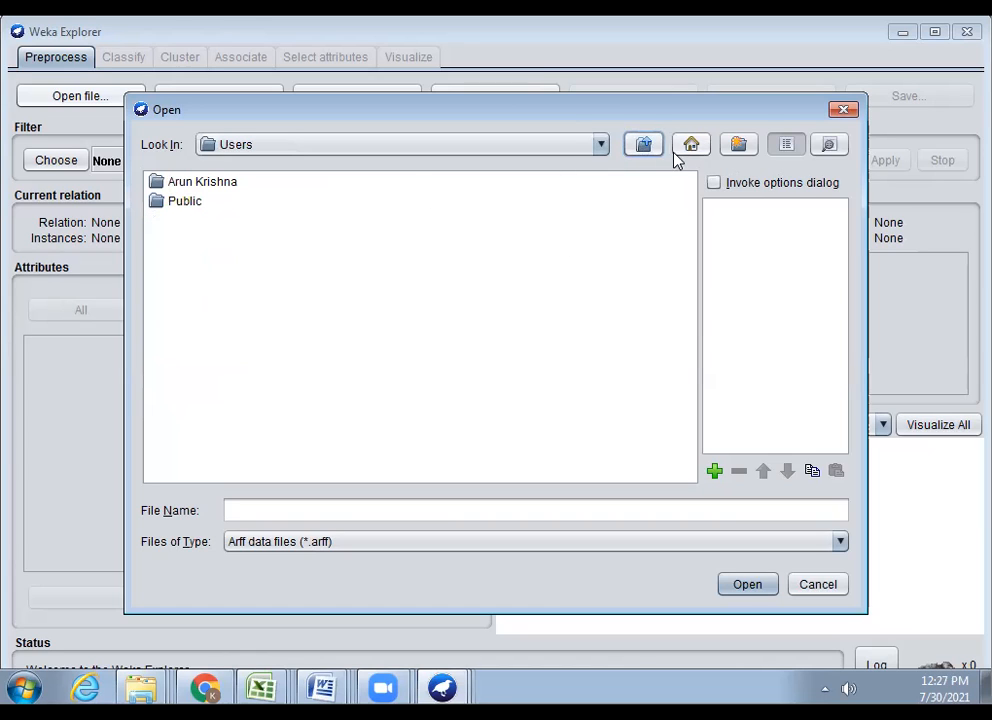
pyautogui.click(643, 150)
pyautogui.click(641, 152)
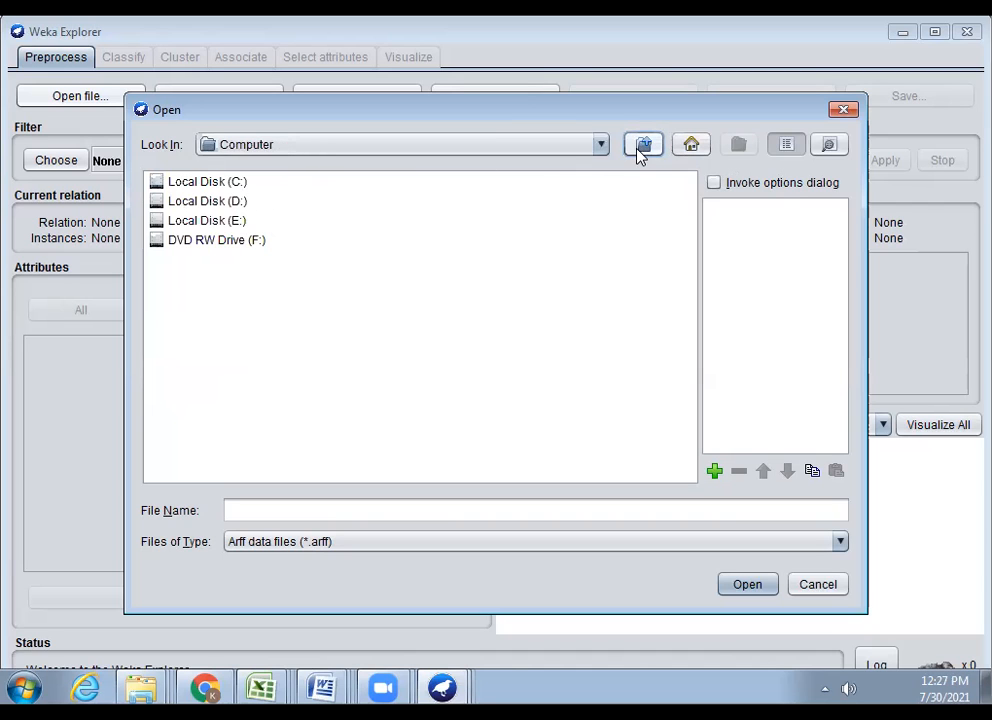
pyautogui.doubleClick(224, 199)
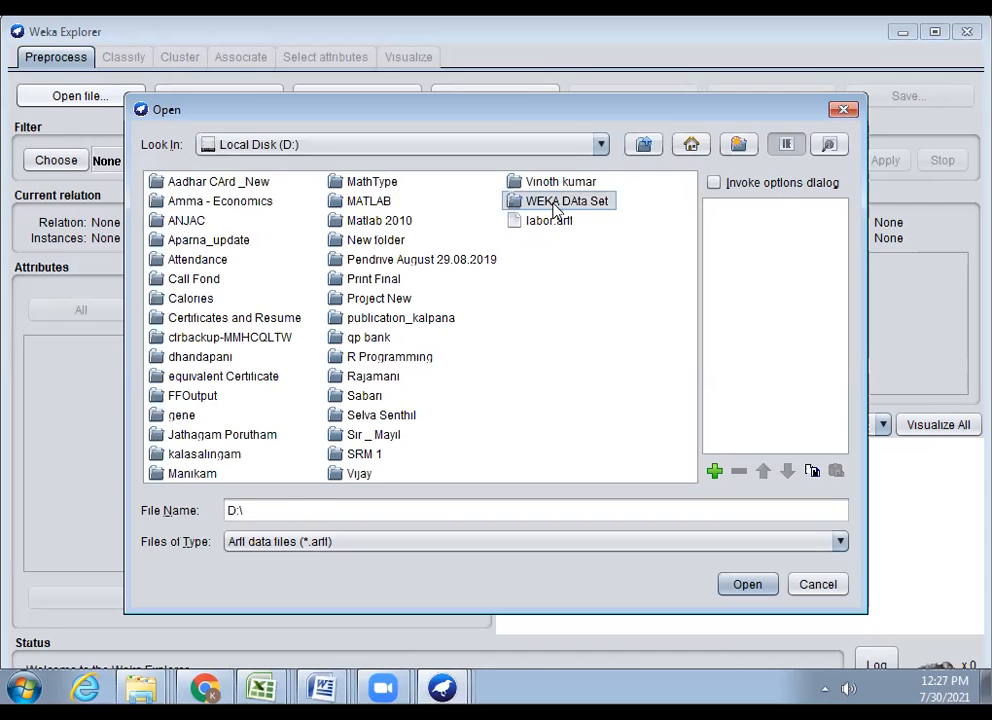
pyautogui.doubleClick(554, 148)
pyautogui.click(181, 188)
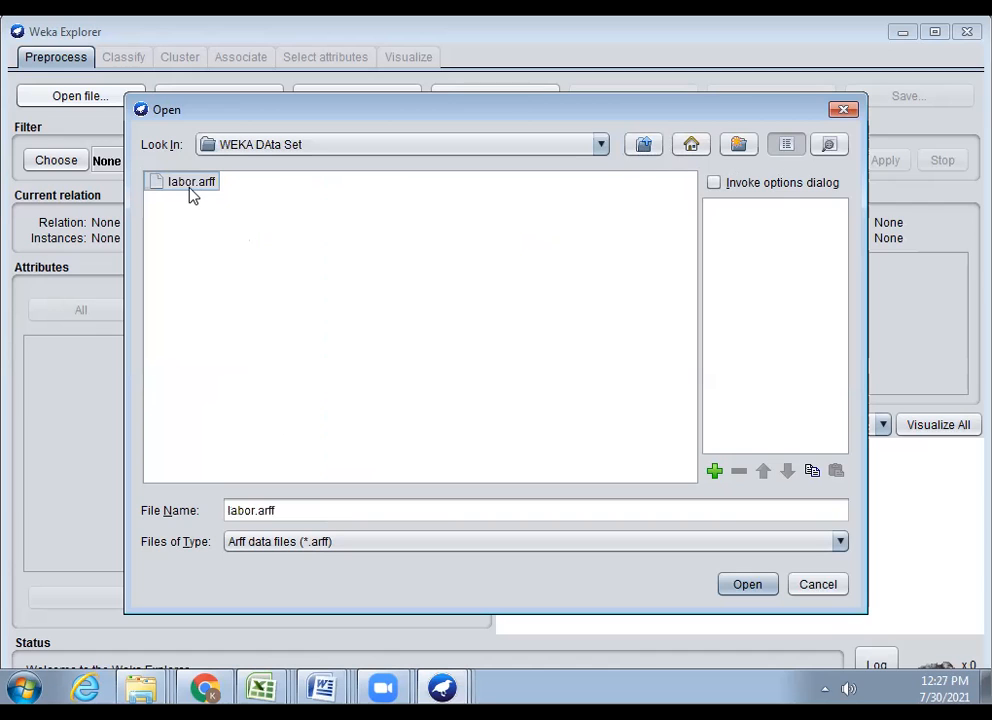
pyautogui.click(741, 590)
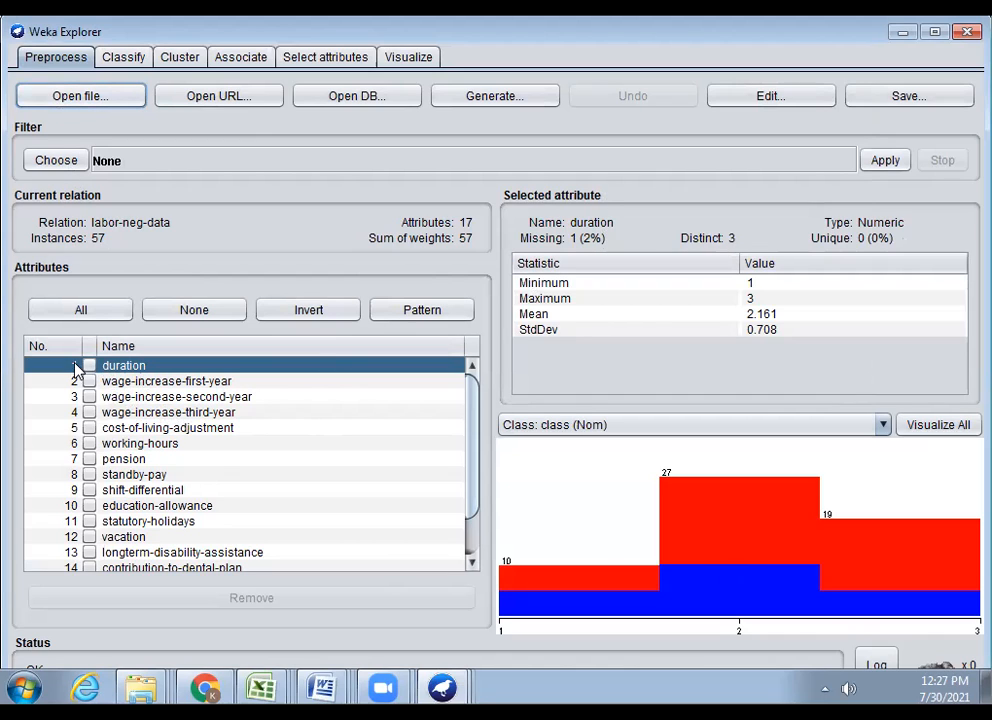
# Look through the full attribute list of the labor dataset, from duration to class, and return to its start
pyautogui.scroll(-1, 100, 533)
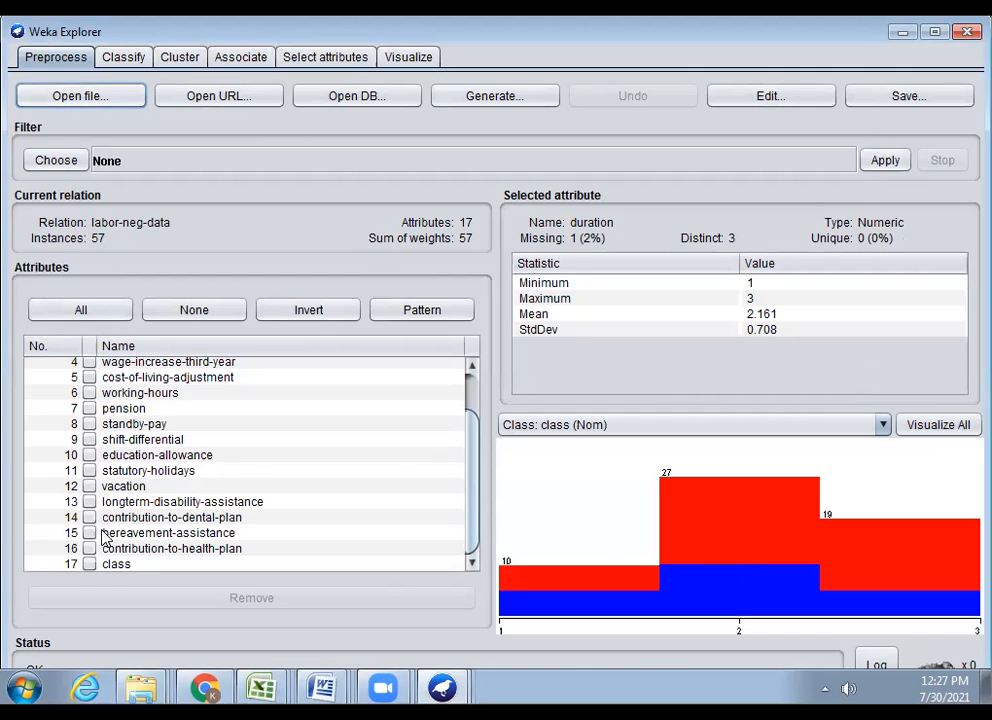
pyautogui.scroll(1, 127, 510)
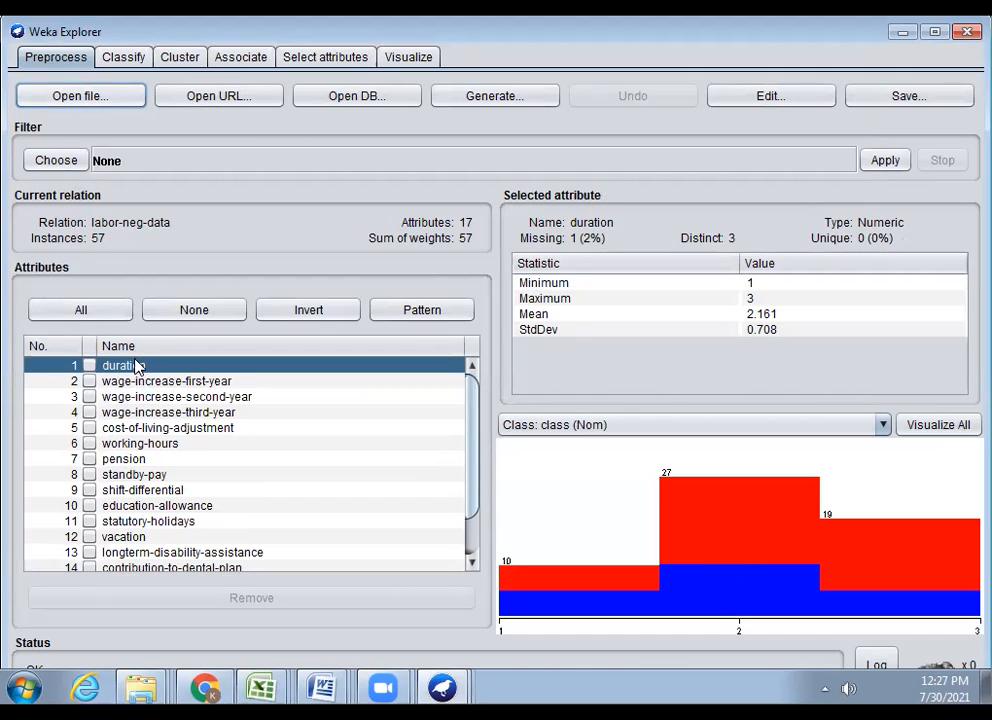
pyautogui.scroll(-1, 135, 552)
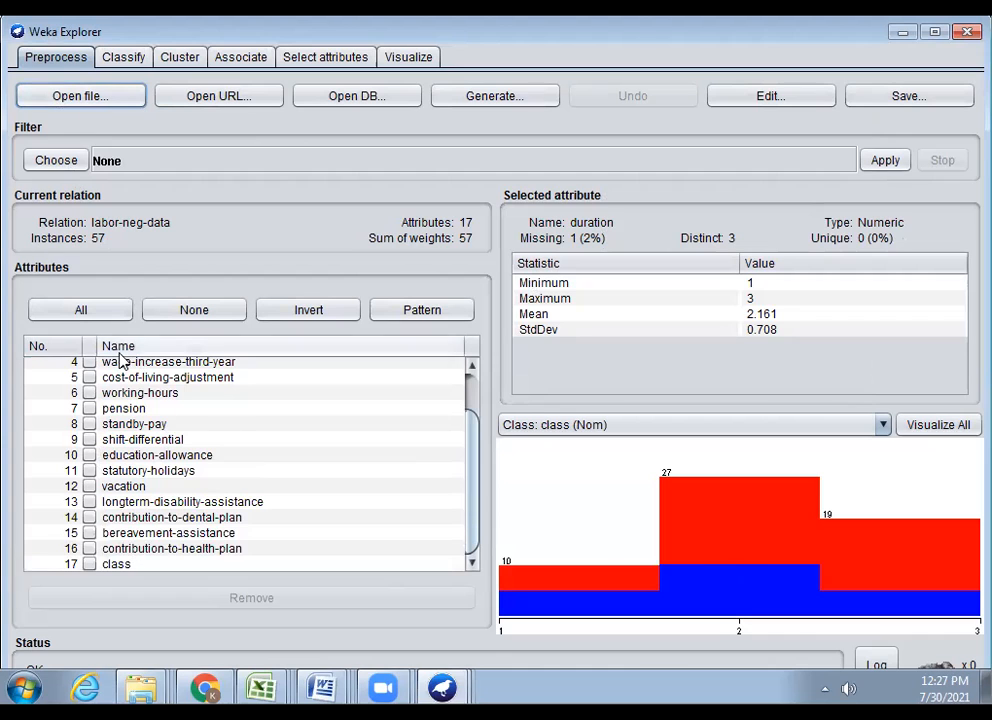
pyautogui.scroll(1, 128, 540)
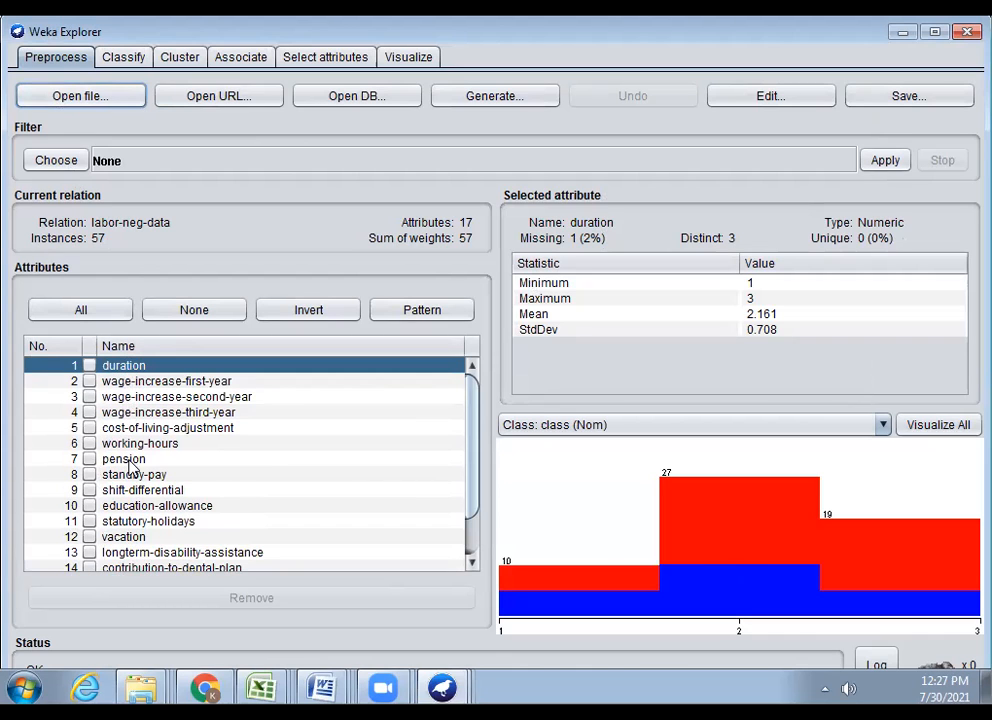
pyautogui.scroll(-1, 124, 562)
pyautogui.scroll(-1, 122, 568)
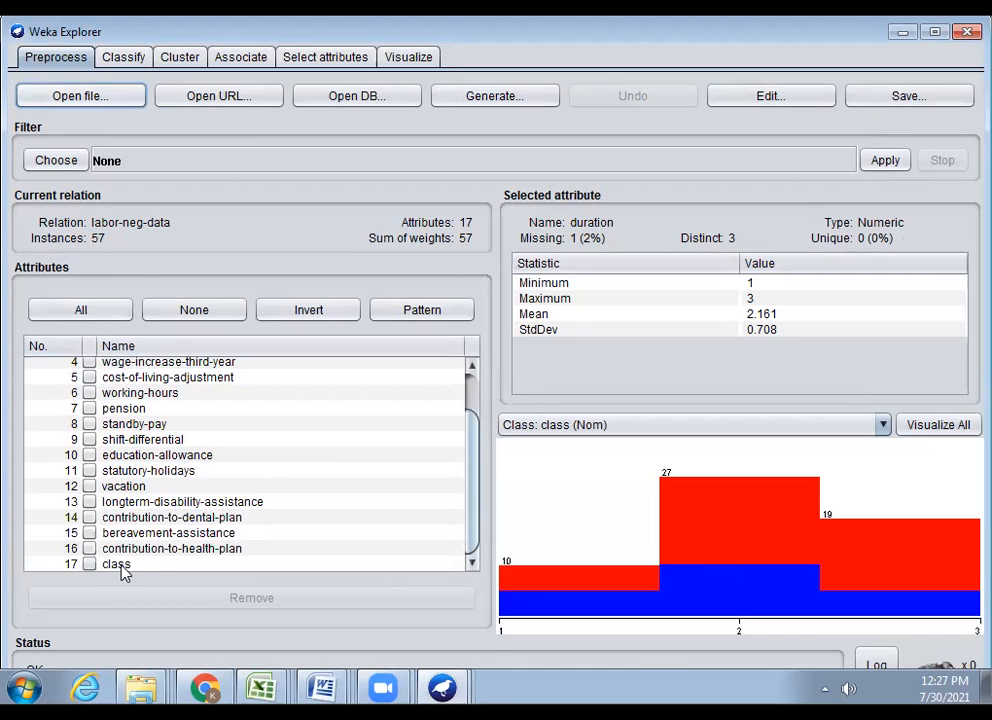
pyautogui.scroll(1, 130, 420)
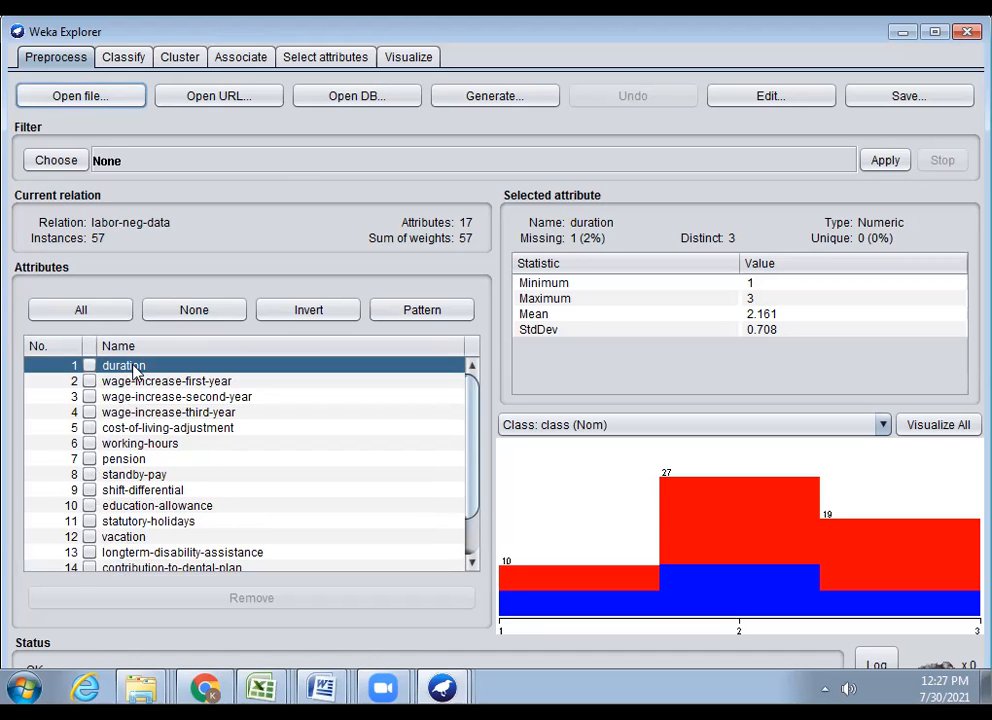
# Examine the statistics and class histograms of duration, the three wage-increase attributes and cost-of-living-adjustment
pyautogui.click(128, 380)
pyautogui.click(128, 366)
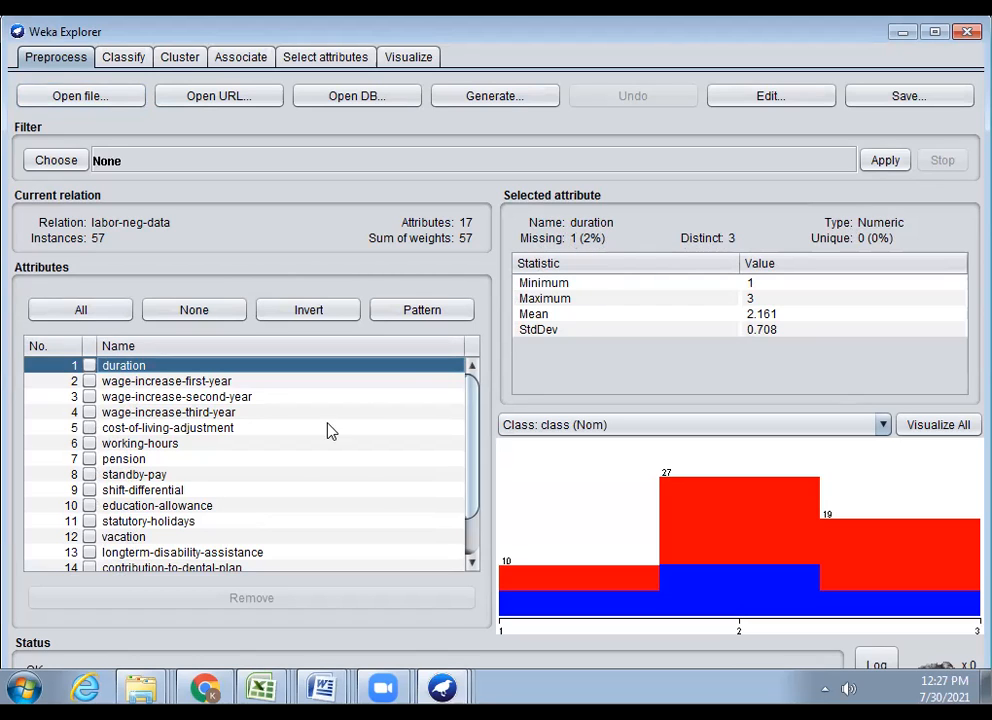
pyautogui.click(96, 383)
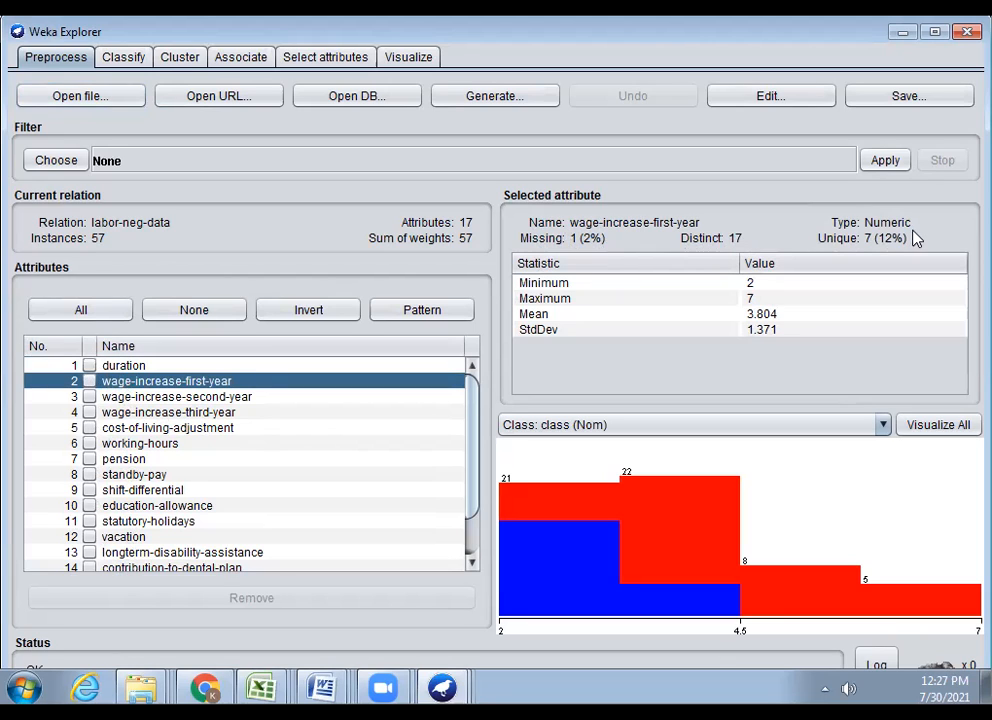
pyautogui.click(190, 398)
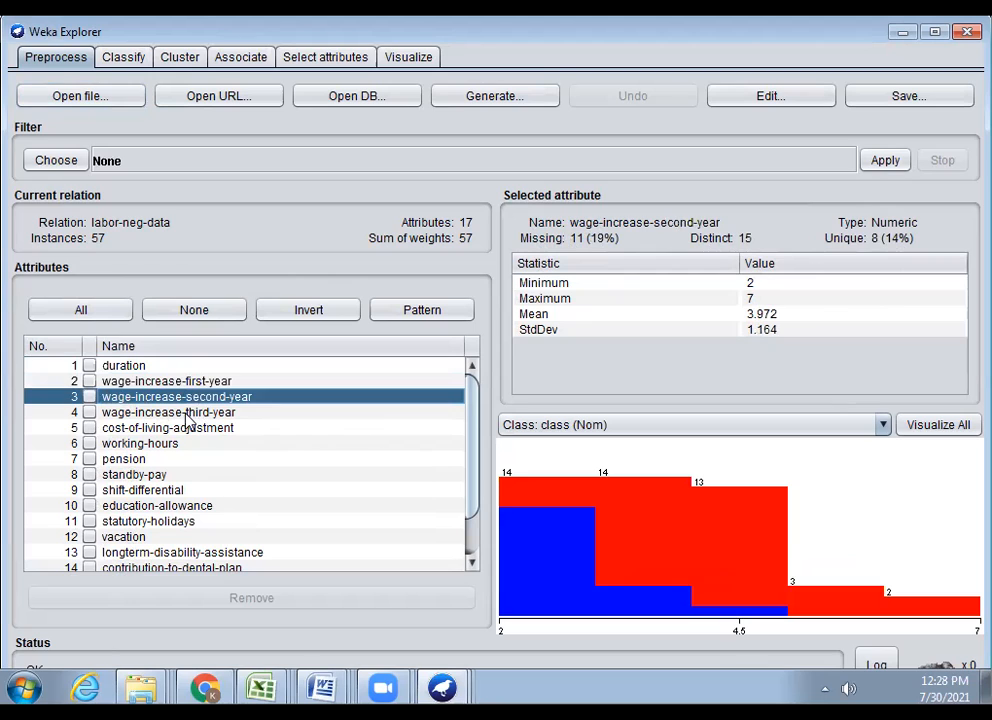
pyautogui.click(186, 414)
pyautogui.click(177, 428)
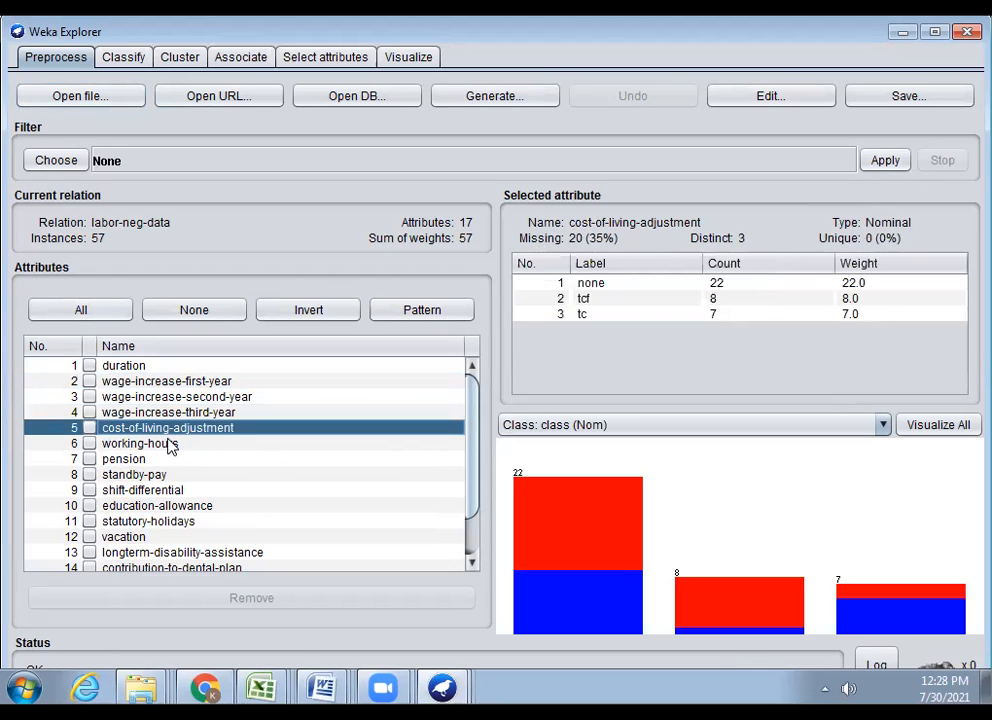
pyautogui.click(170, 446)
pyautogui.press('Up')
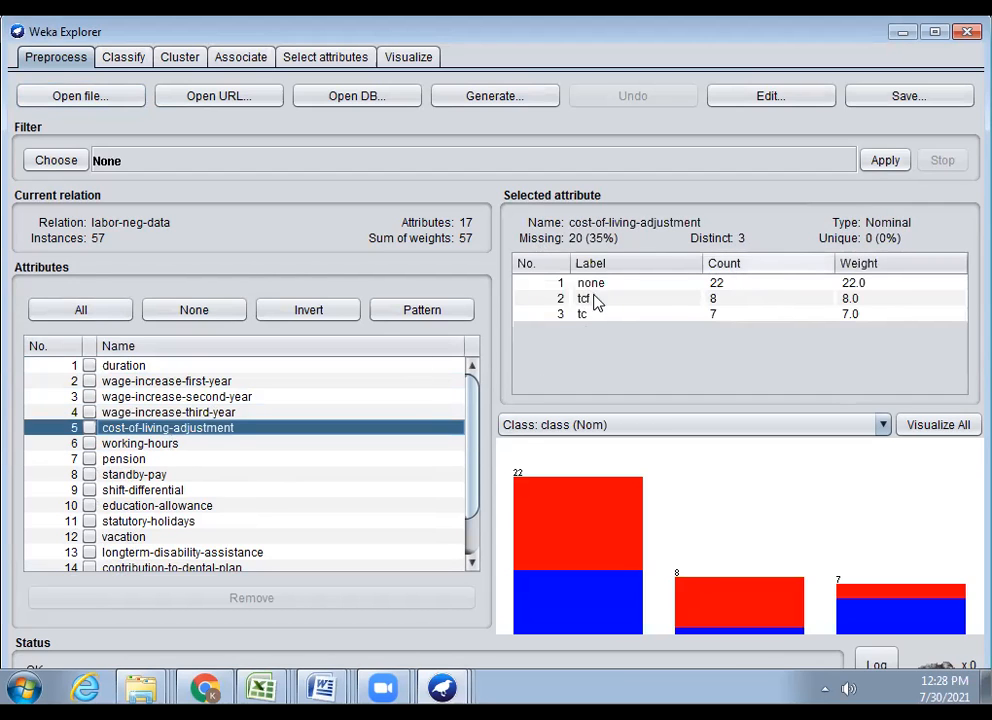
# Examine the type, missing values and distribution of working-hours, pension, standby-pay and shift-differential
pyautogui.click(158, 445)
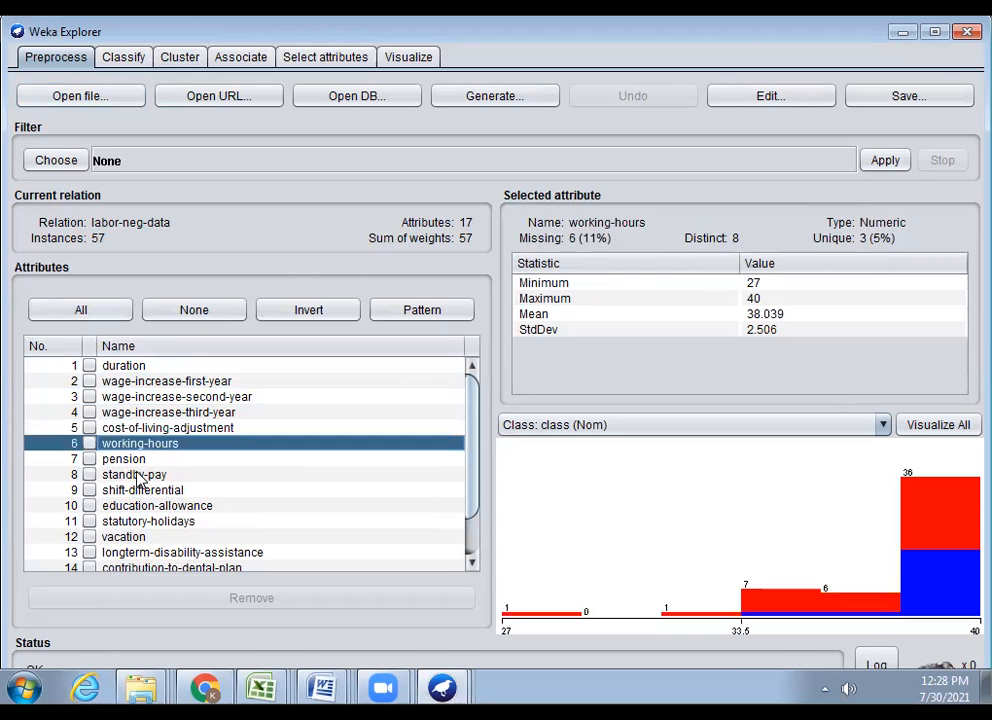
pyautogui.press('Down')
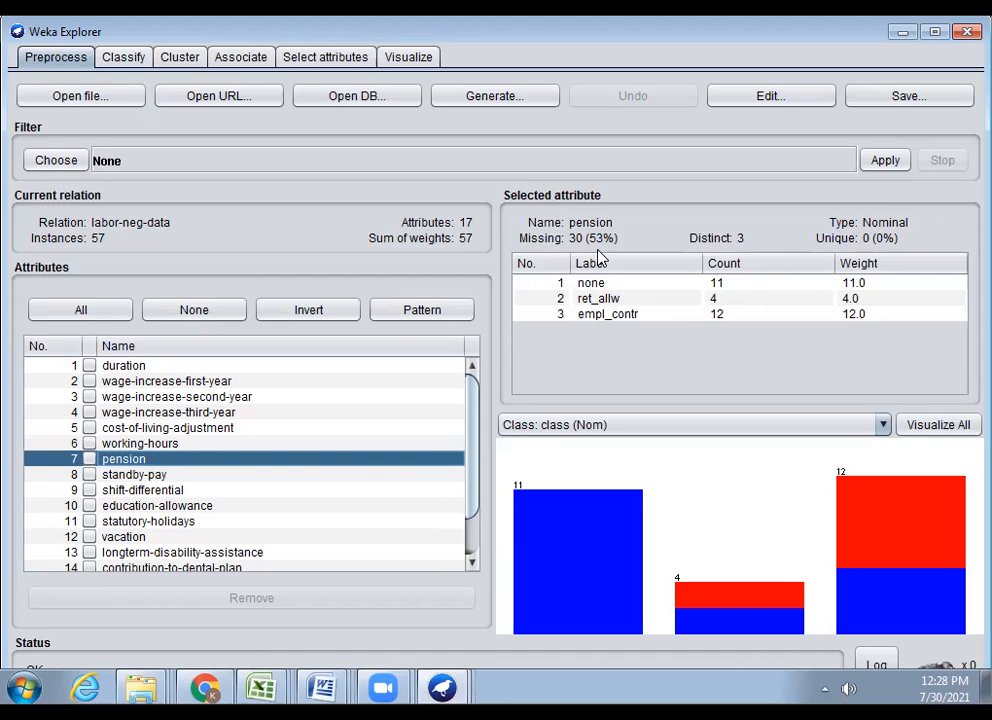
pyautogui.click(160, 490)
pyautogui.click(150, 476)
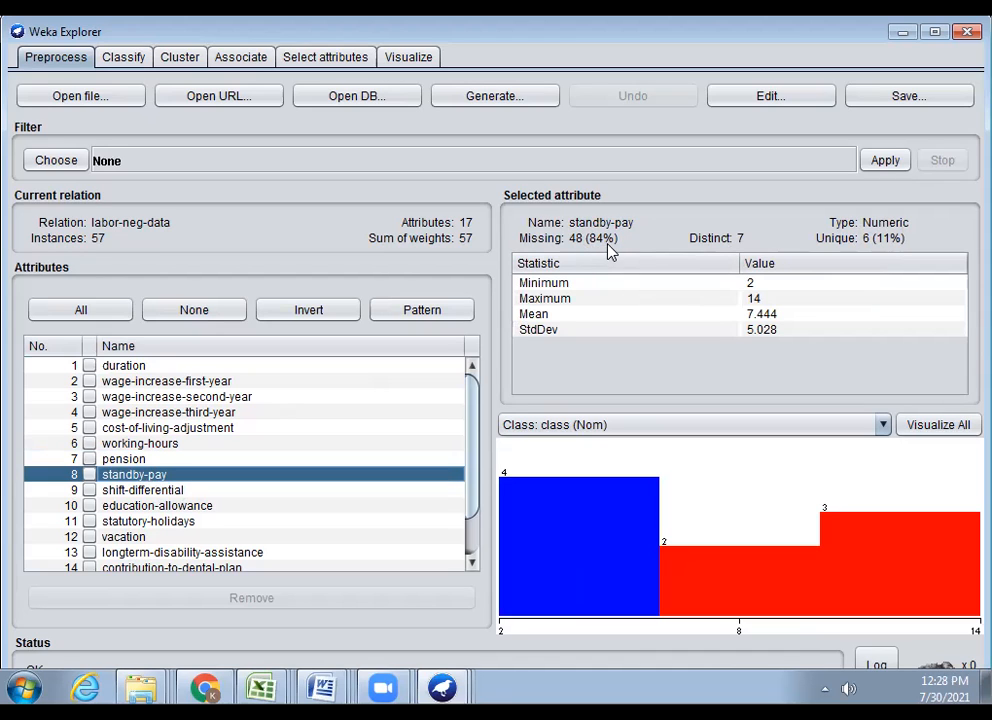
pyautogui.click(188, 493)
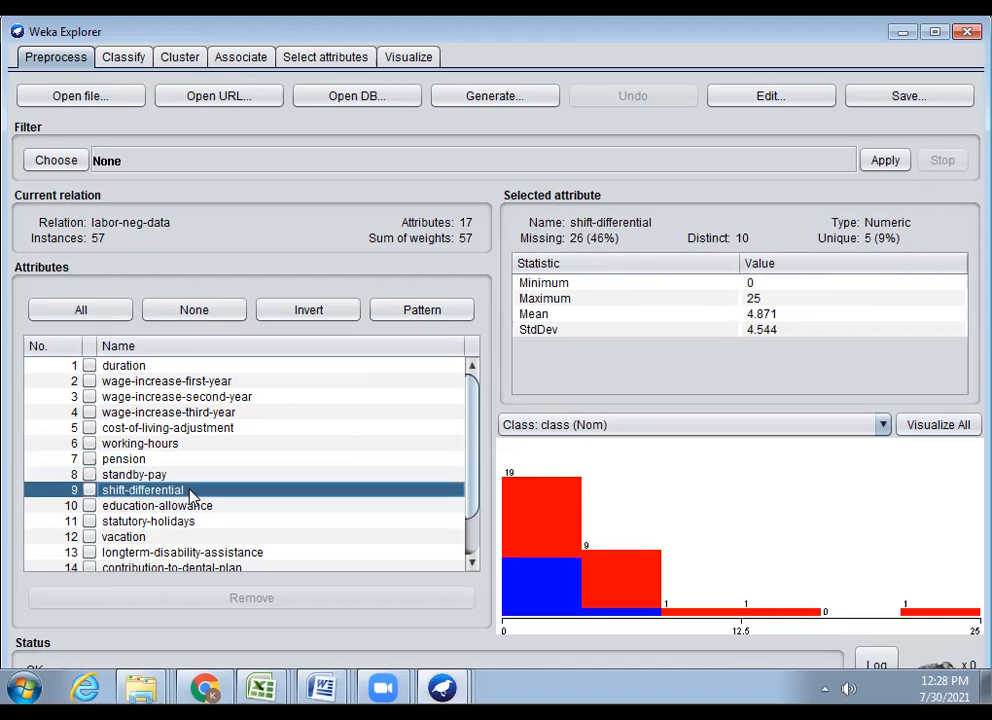
# Examine the summaries and class histograms of education-allowance, statutory-holidays and vacation
pyautogui.scroll(-1, 185, 508)
pyautogui.click(180, 463)
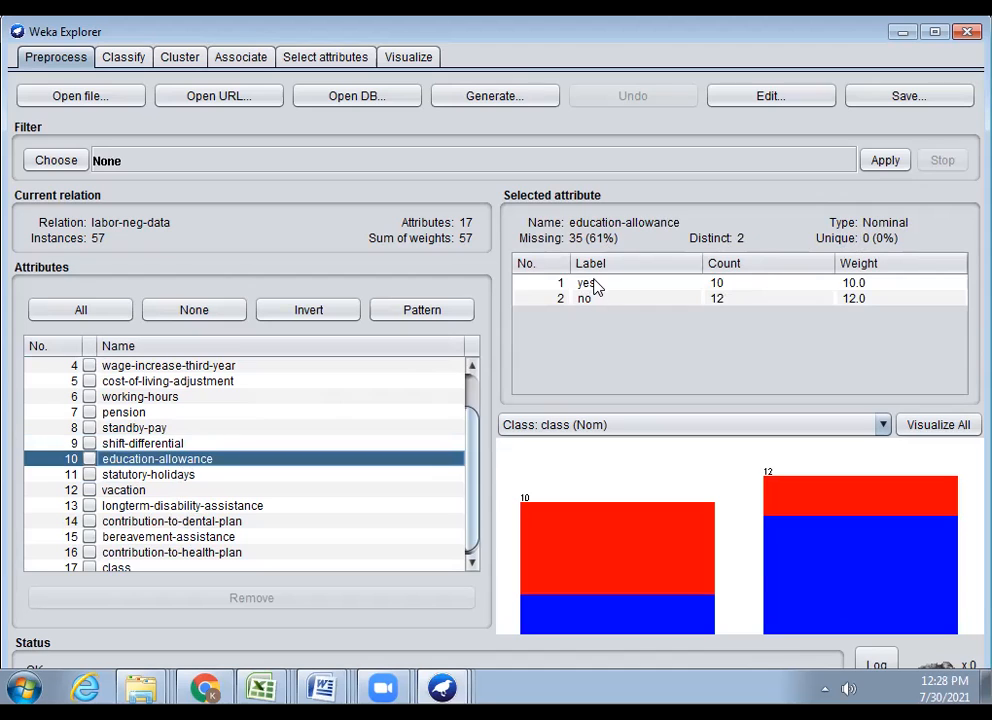
pyautogui.click(183, 477)
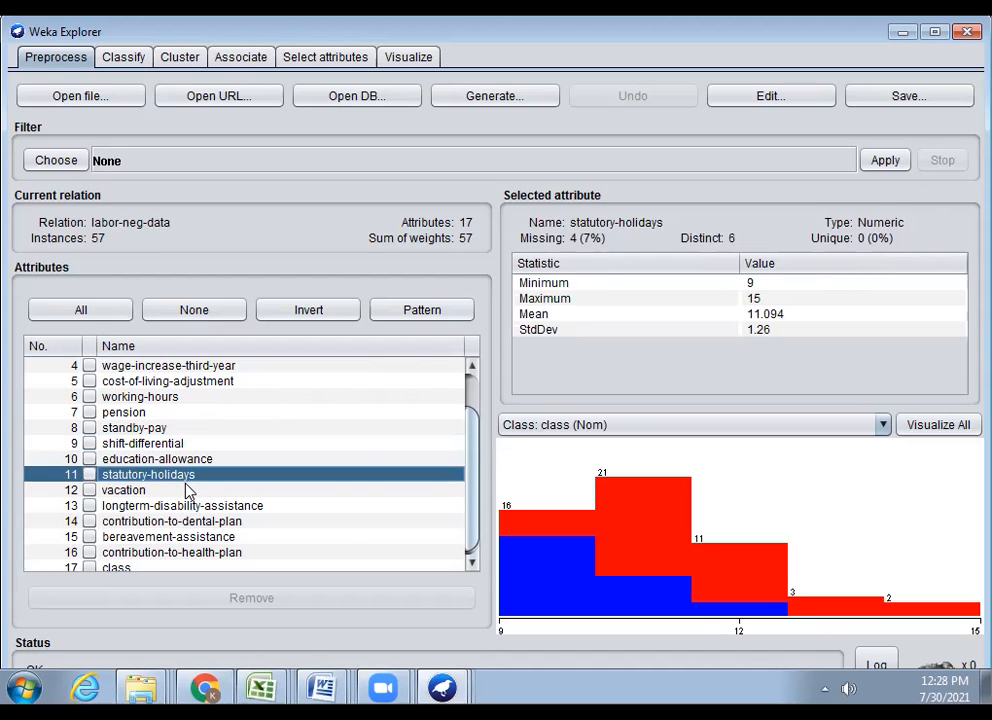
pyautogui.click(157, 491)
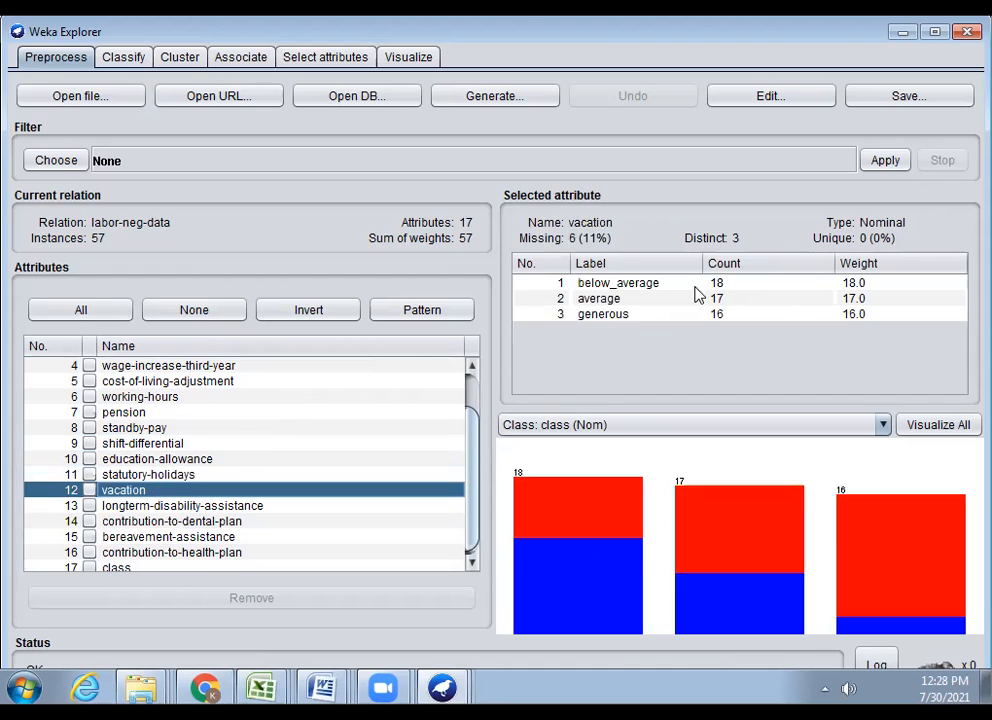
# Examine the label counts of longterm-disability-assistance, contribution-to-dental-plan, bereavement-assistance and contribution-to-health-plan
pyautogui.scroll(-1, 220, 520)
pyautogui.click(170, 505)
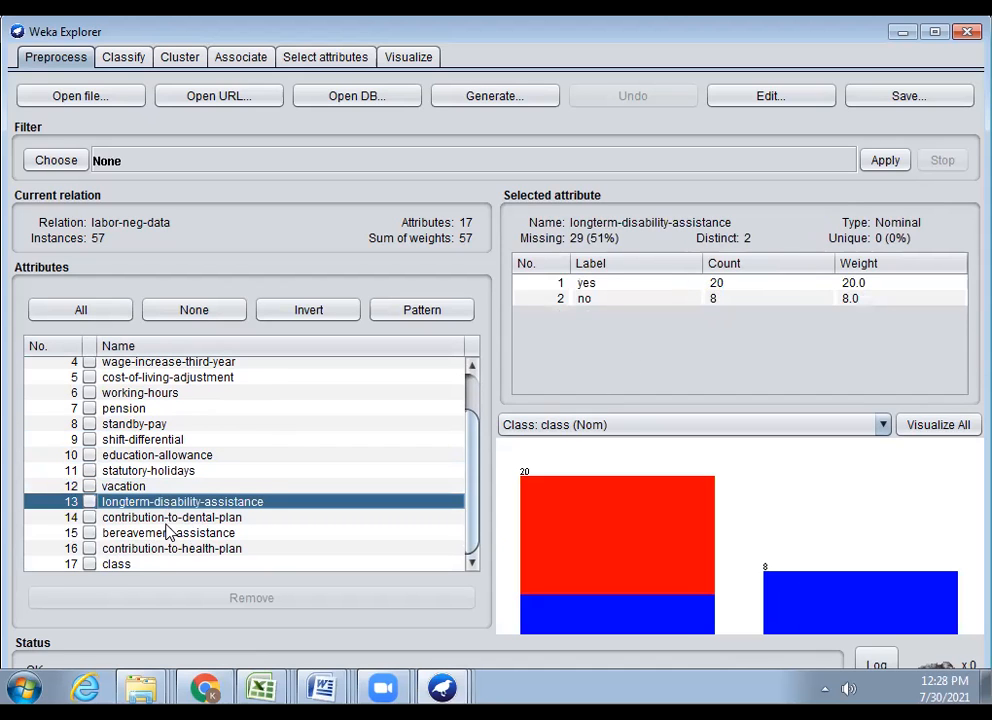
pyautogui.click(167, 522)
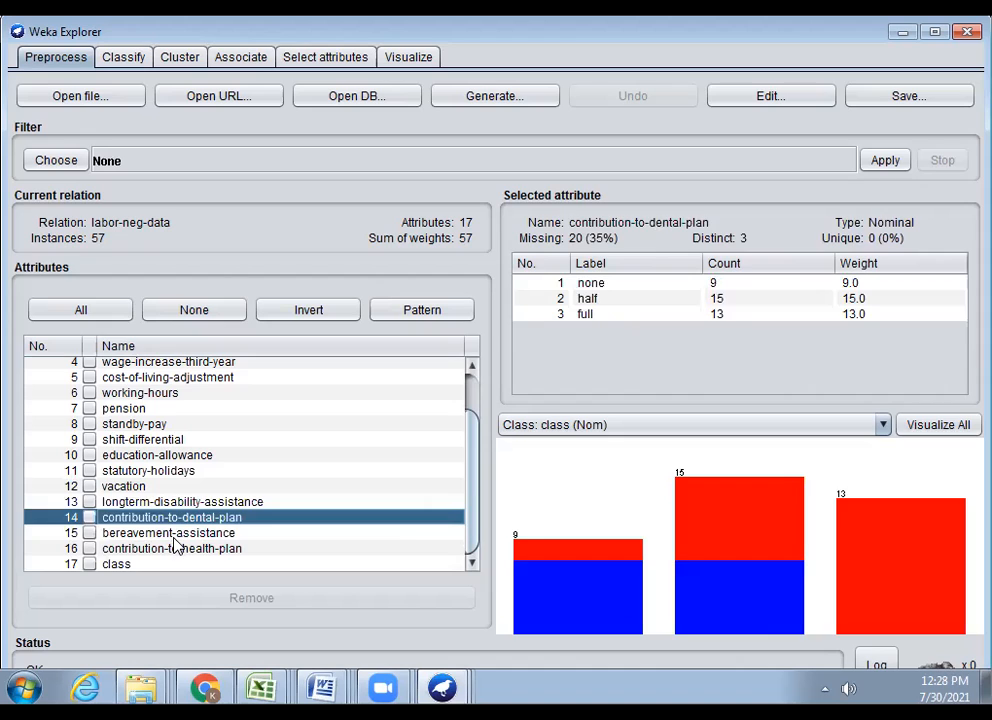
pyautogui.click(173, 538)
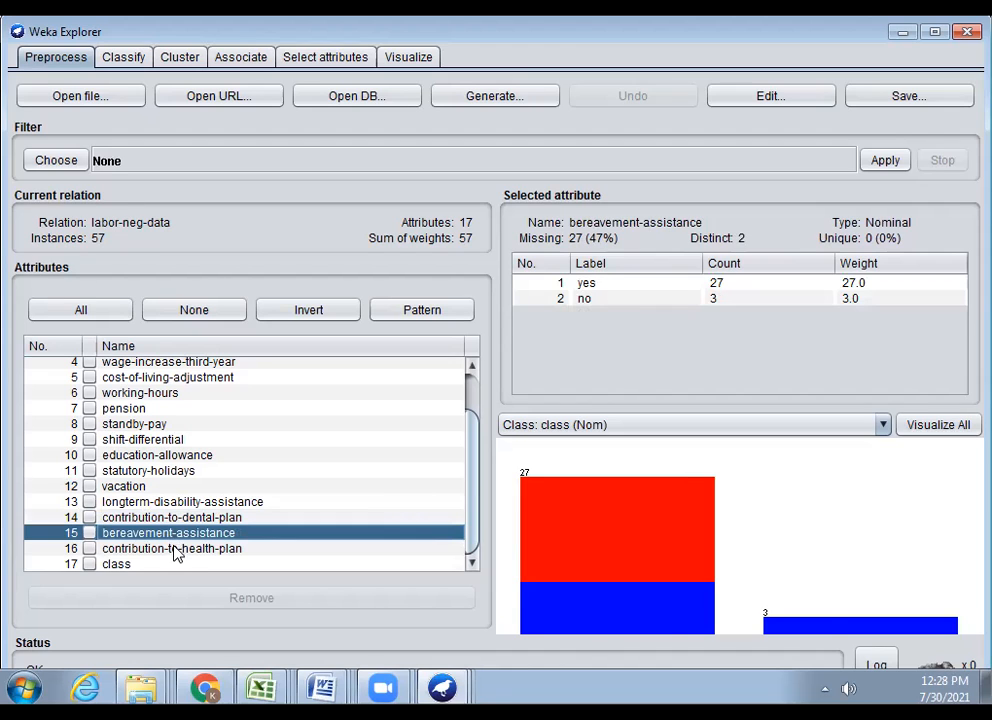
pyautogui.click(178, 551)
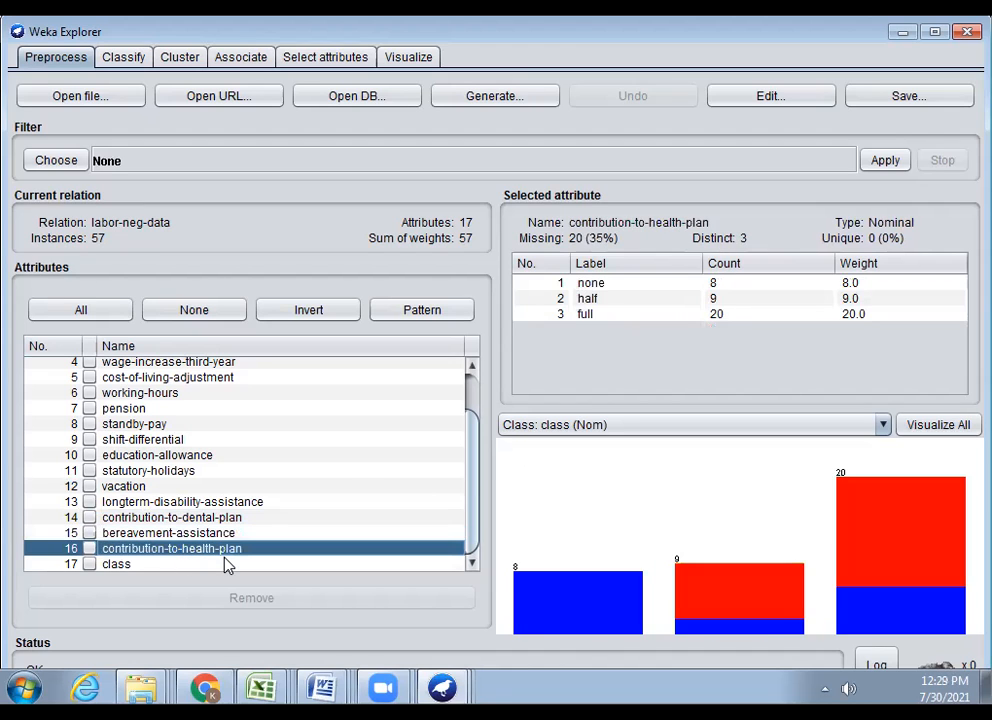
# Examine the class attribute's label counts and bar chart, and look through the full attribute list
pyautogui.click(172, 566)
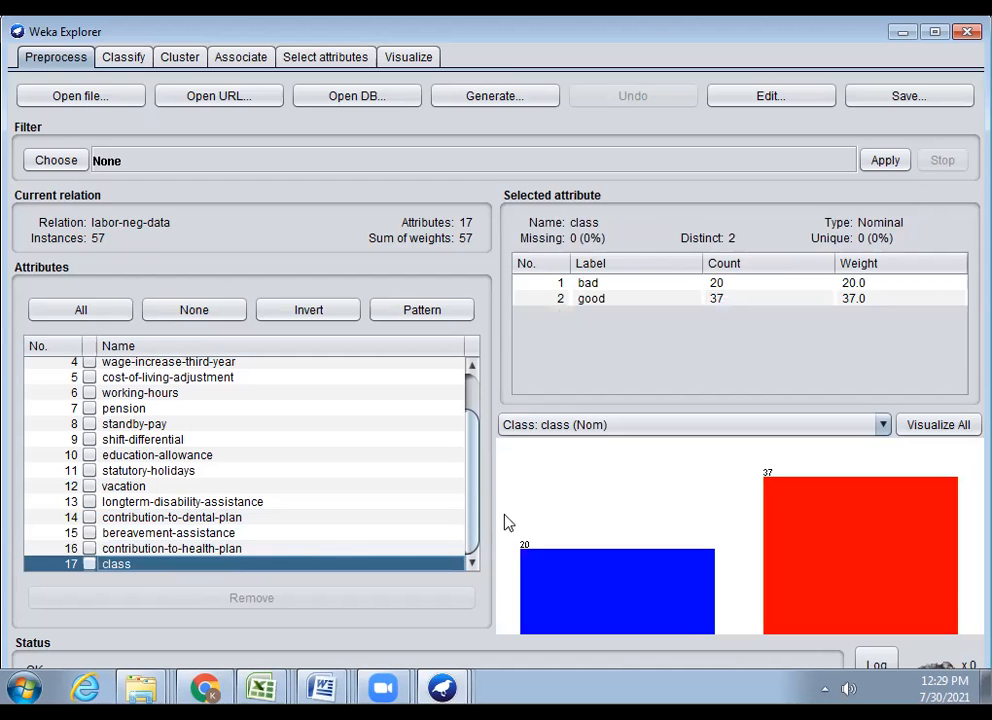
pyautogui.scroll(1, 229, 537)
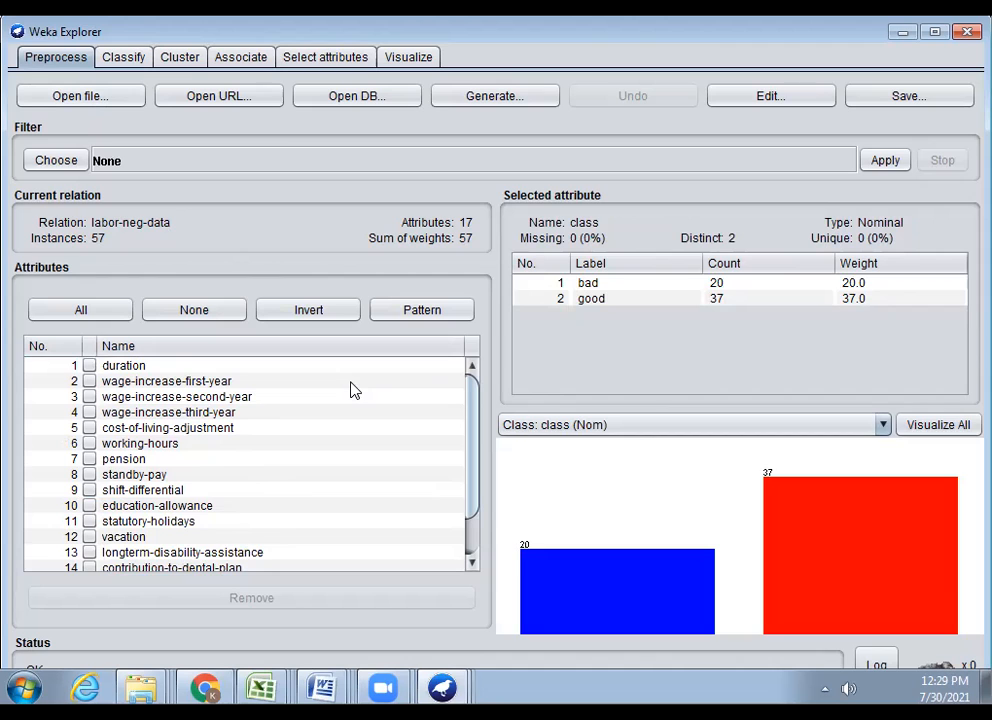
pyautogui.scroll(-1, 126, 555)
pyautogui.click(125, 563)
pyautogui.scroll(1, 130, 560)
# Compare the statistics of the three wage-increase attributes with those of working-hours, cost-of-living-adjustment and duration
pyautogui.click(155, 384)
pyautogui.click(153, 398)
pyautogui.click(152, 384)
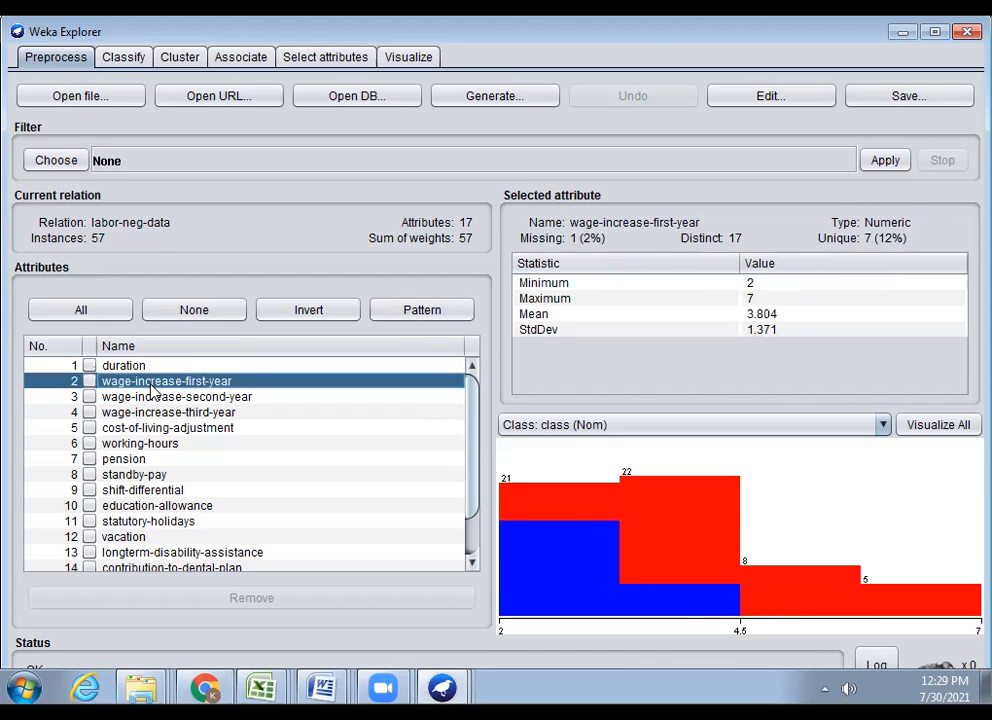
pyautogui.click(140, 414)
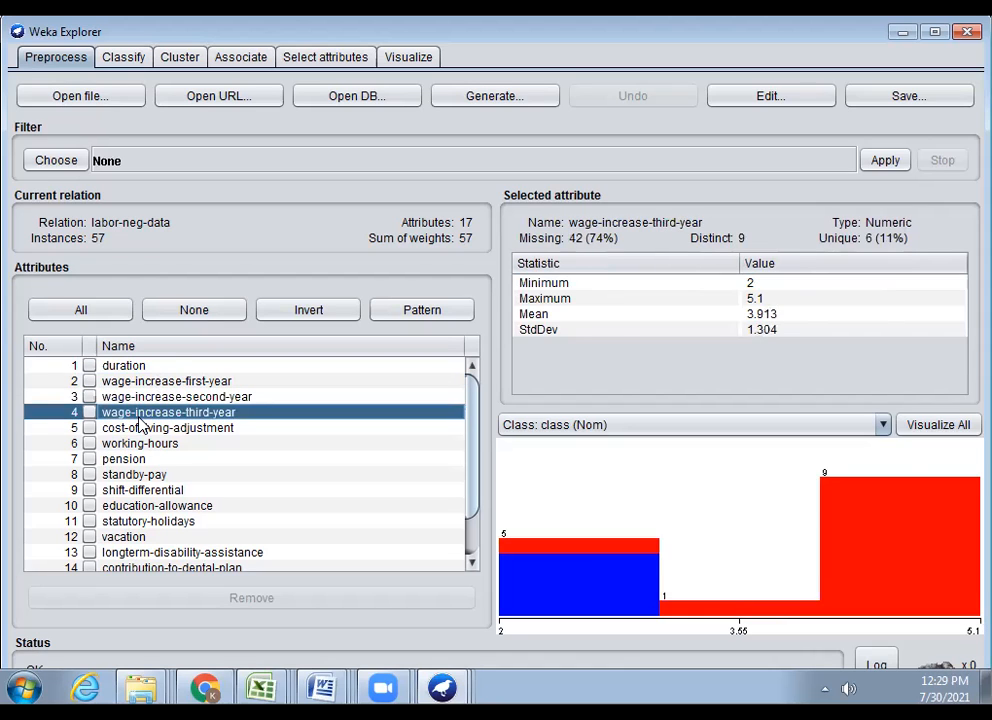
pyautogui.click(147, 446)
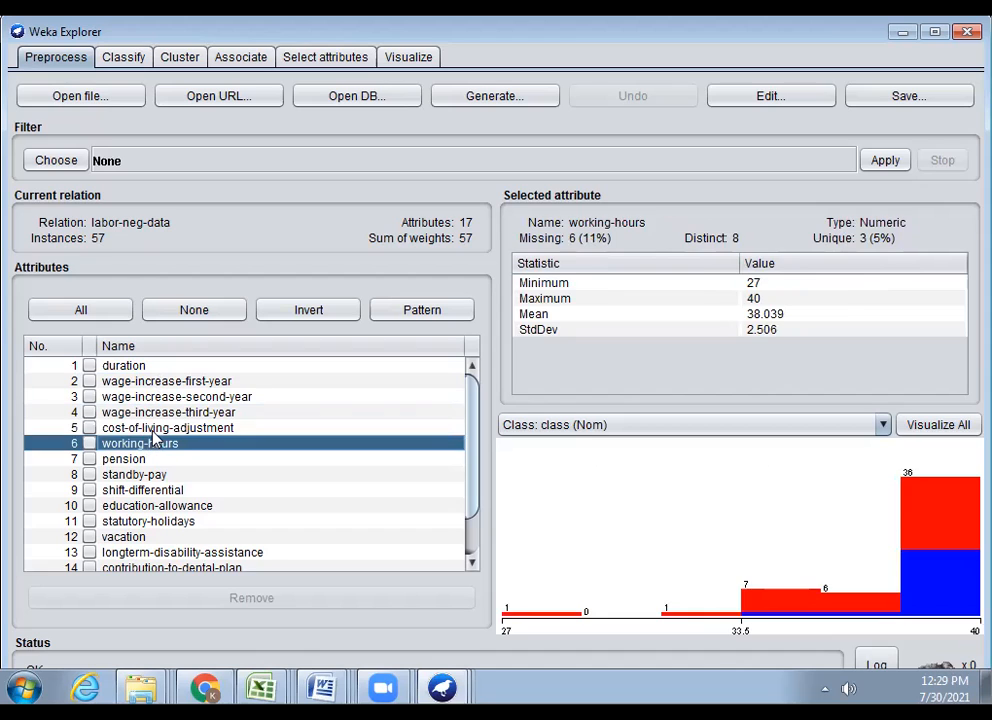
pyautogui.click(157, 431)
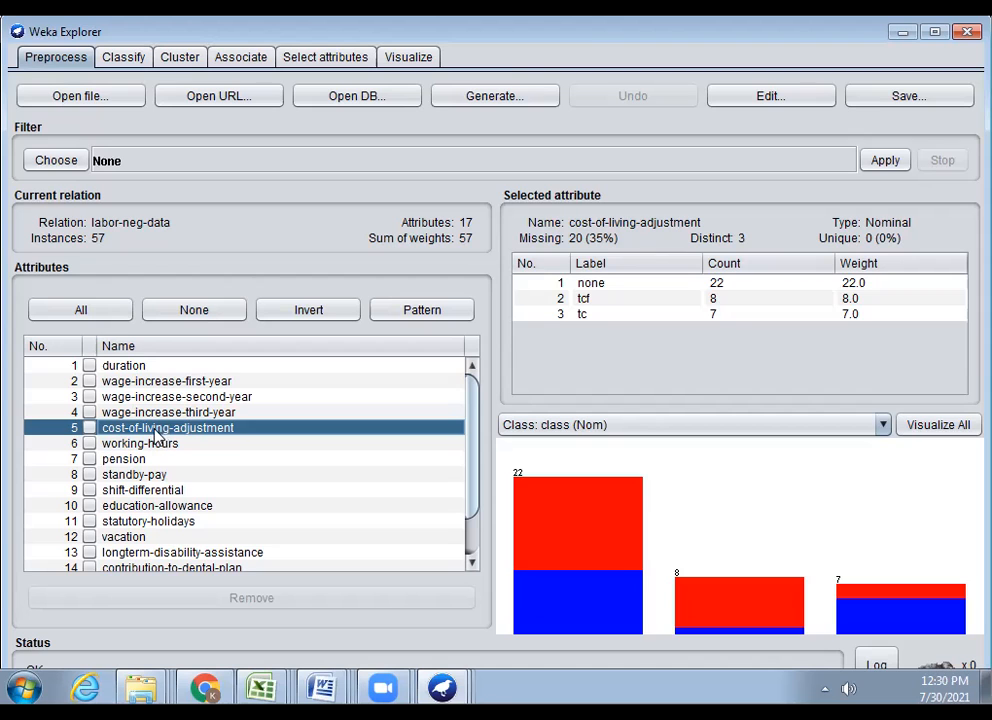
pyautogui.click(115, 366)
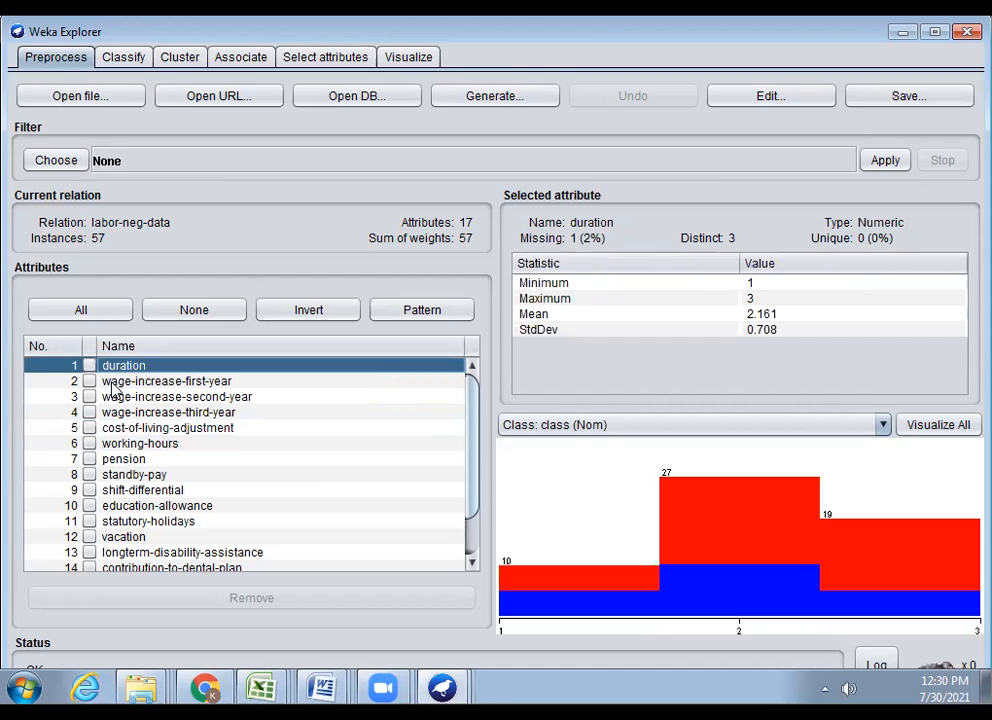
# Review the summaries of standby-pay, education-allowance, statutory-holidays, longterm-disability-assistance, contribution-to-dental-plan and vacation
pyautogui.click(105, 474)
pyautogui.click(104, 506)
pyautogui.click(118, 521)
pyautogui.click(130, 553)
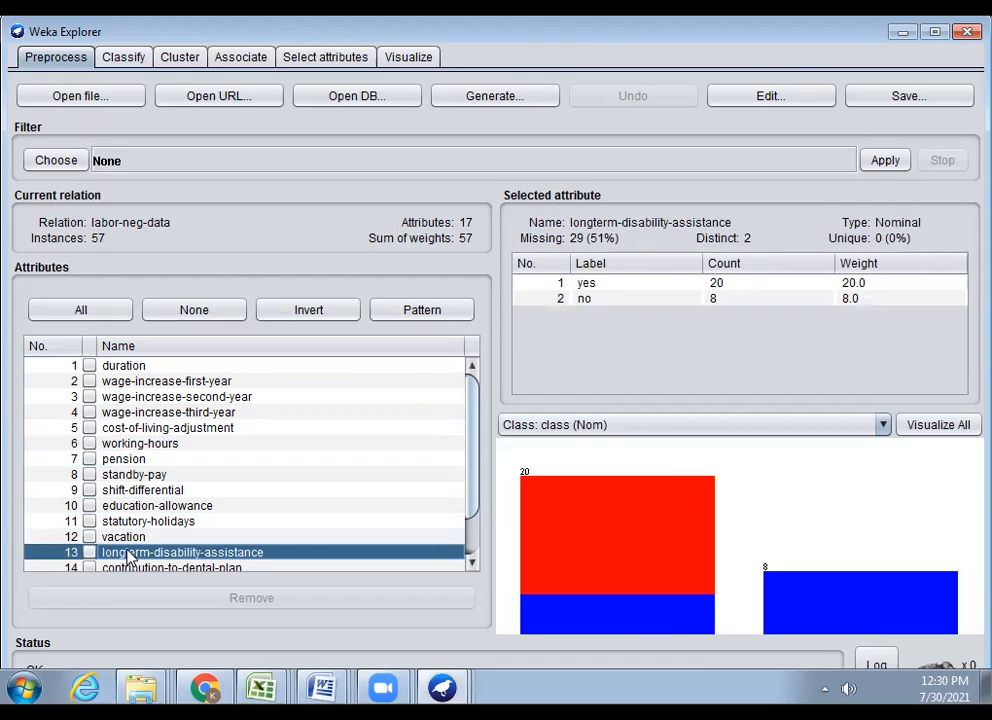
pyautogui.click(131, 566)
pyautogui.scroll(1, 128, 560)
pyautogui.click(124, 536)
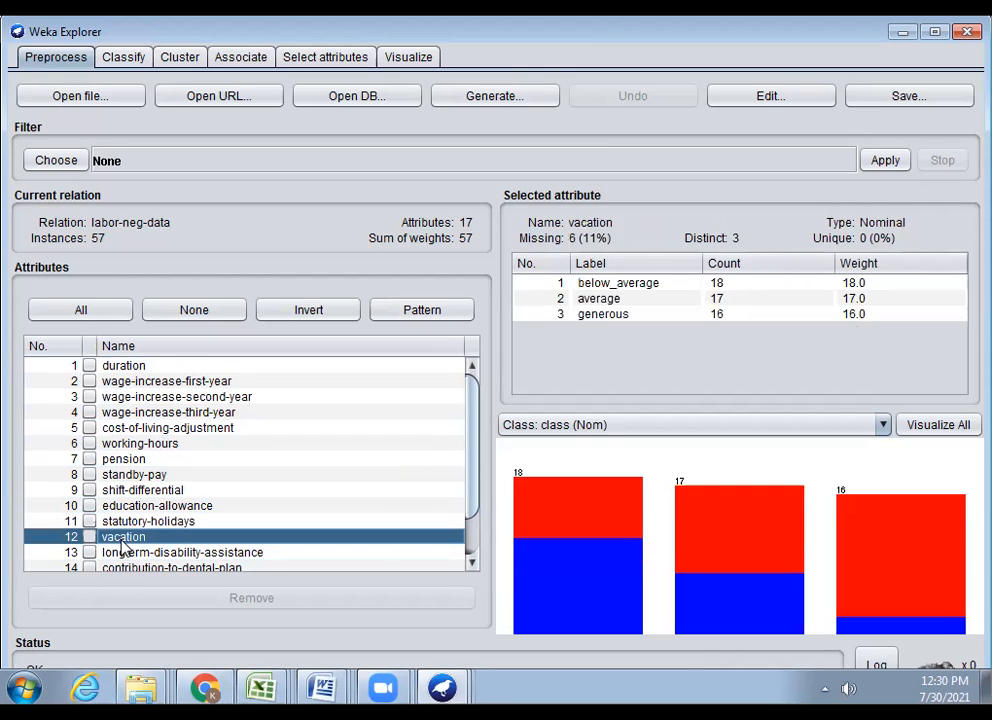
# Go back through the attribute summaries in reverse order, from education-allowance to wage-increase-first-year
pyautogui.click(122, 506)
pyautogui.click(121, 490)
pyautogui.click(120, 474)
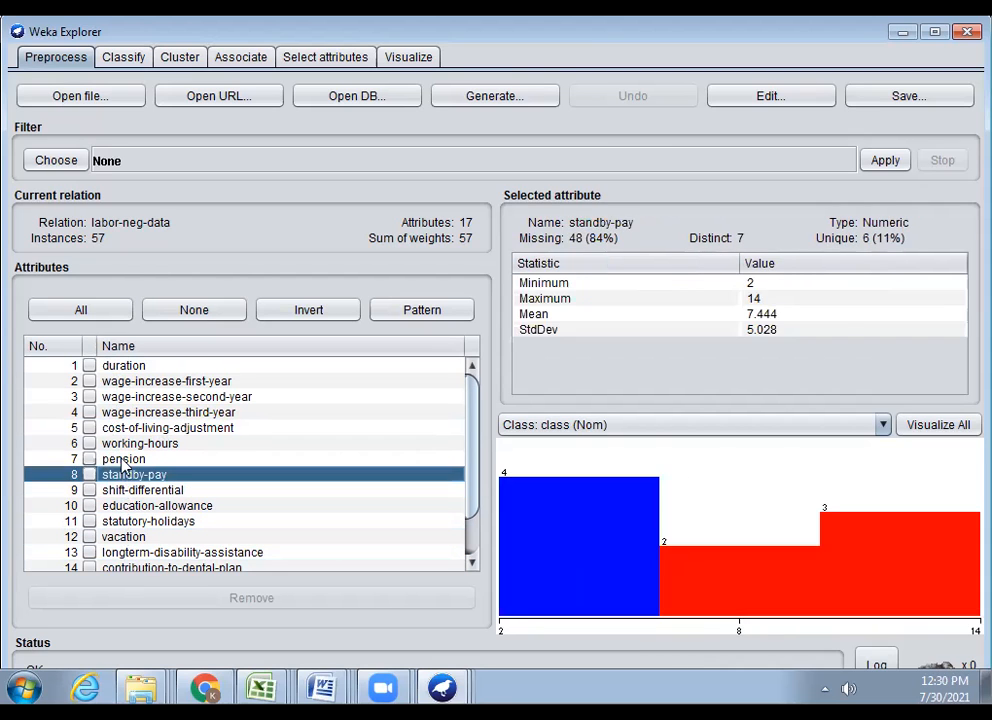
pyautogui.click(119, 459)
pyautogui.click(117, 443)
pyautogui.click(116, 428)
pyautogui.click(115, 412)
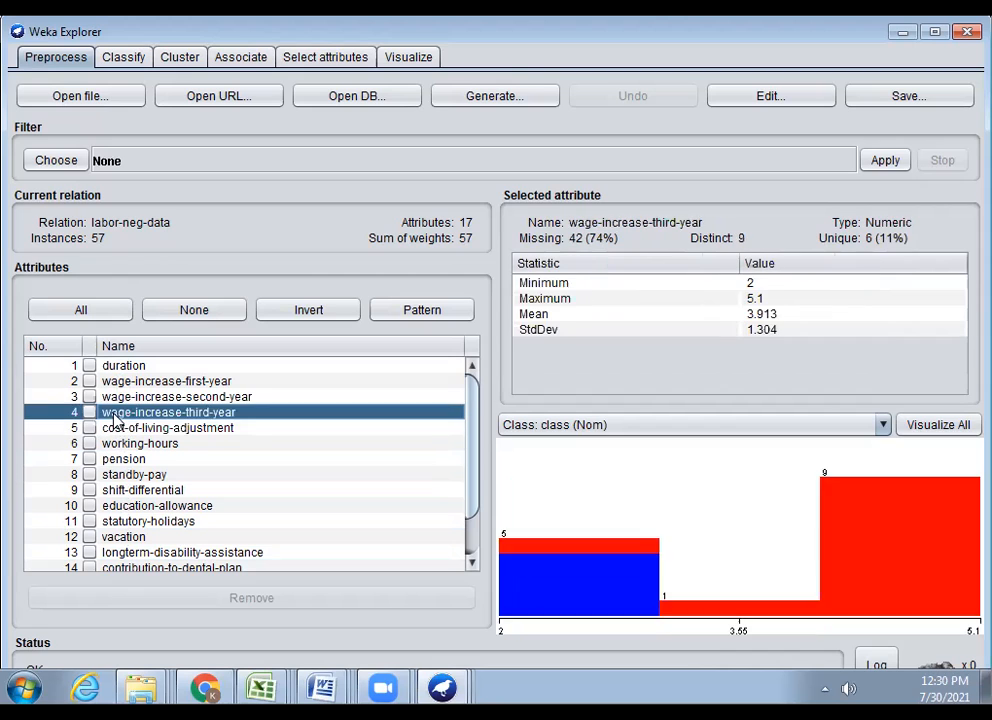
pyautogui.click(115, 397)
pyautogui.click(117, 382)
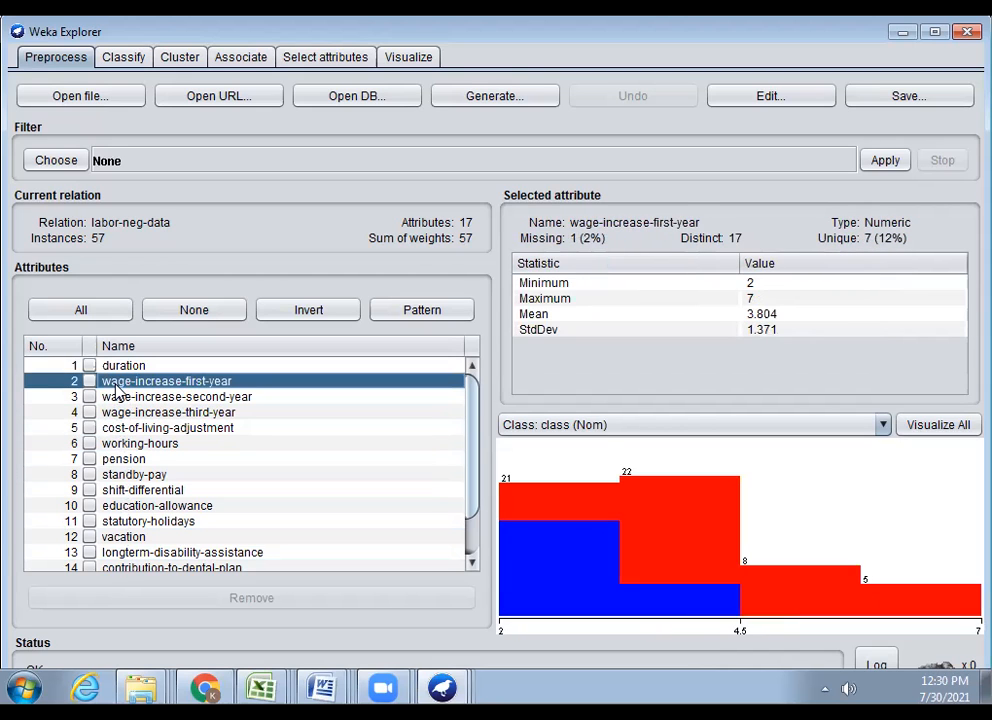
# Check the attribute types and distributions in list order, from wage-increase-second-year to education-allowance
pyautogui.click(120, 396)
pyautogui.click(136, 412)
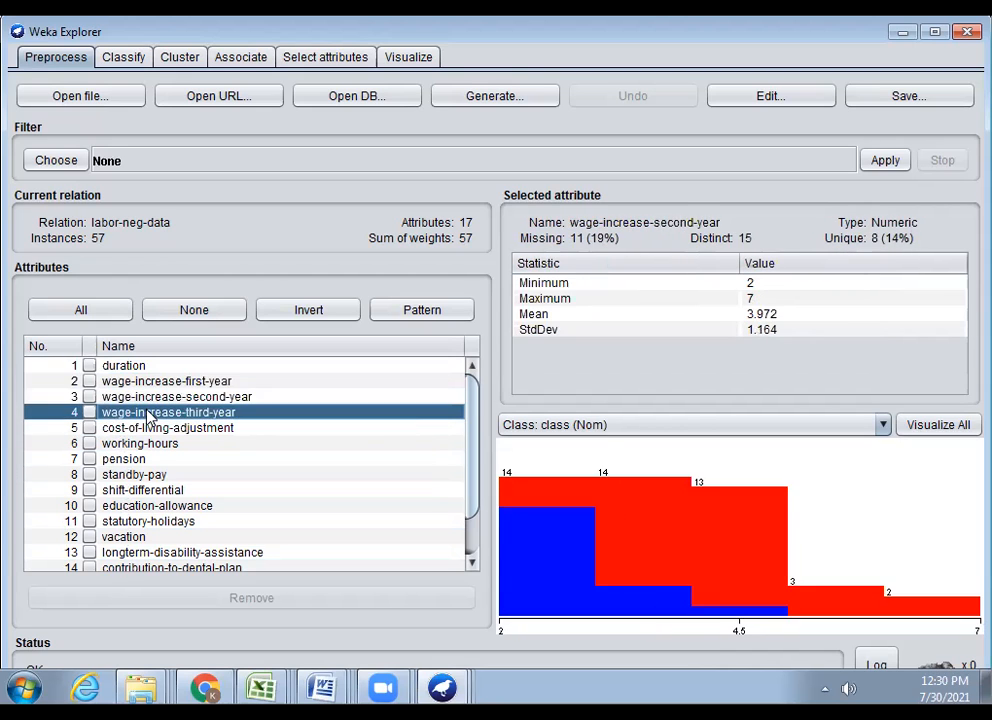
pyautogui.click(145, 428)
pyautogui.click(148, 444)
pyautogui.click(148, 459)
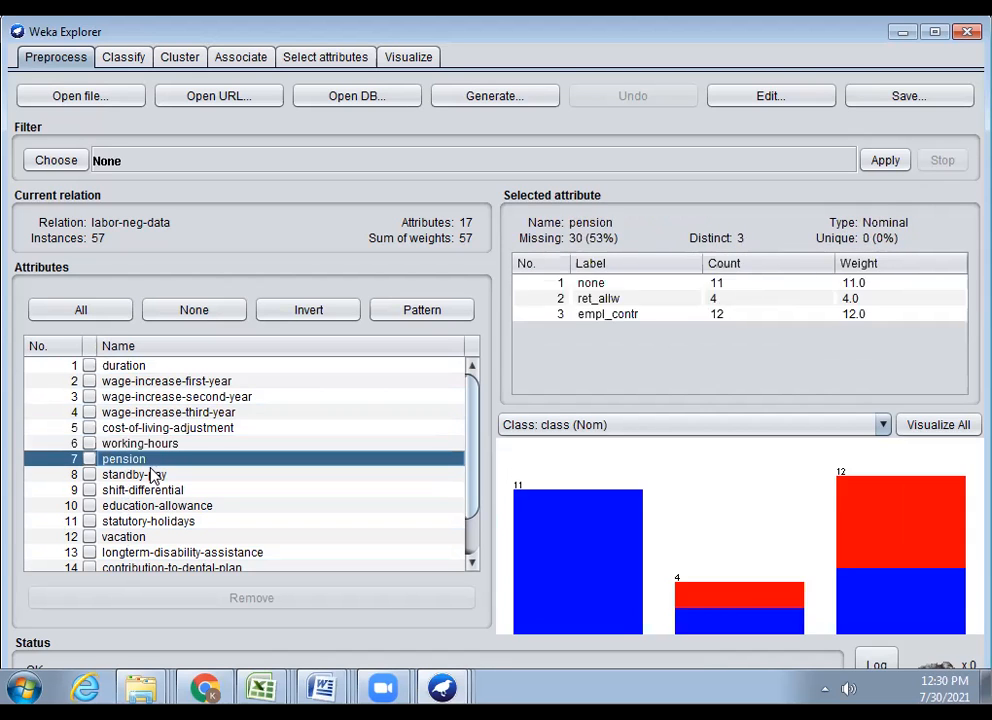
pyautogui.click(155, 474)
pyautogui.click(145, 489)
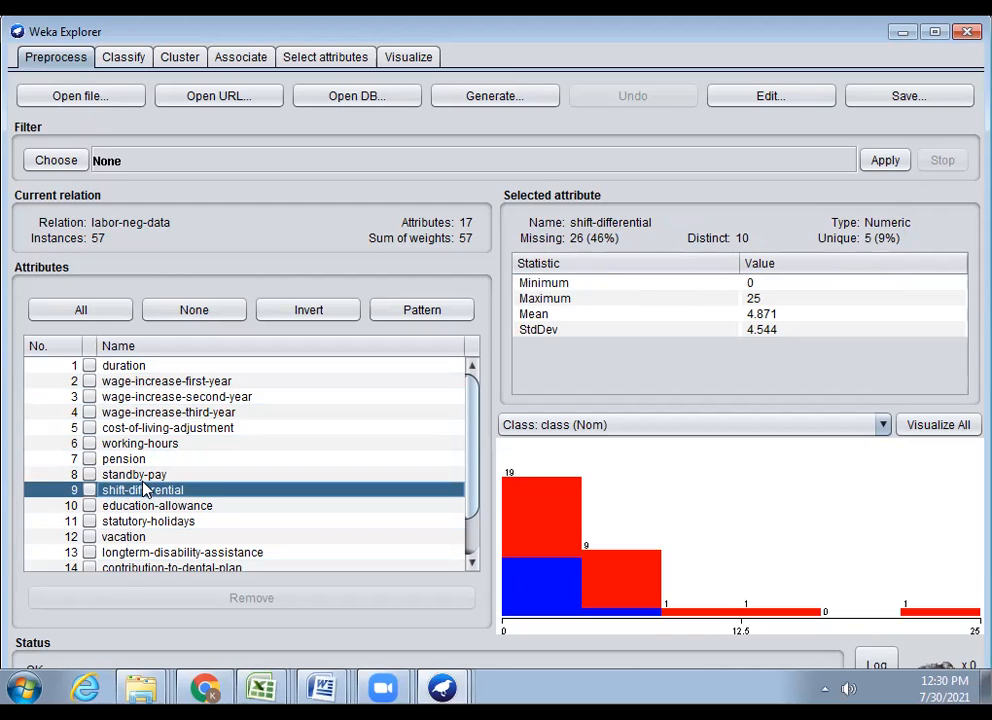
pyautogui.click(199, 511)
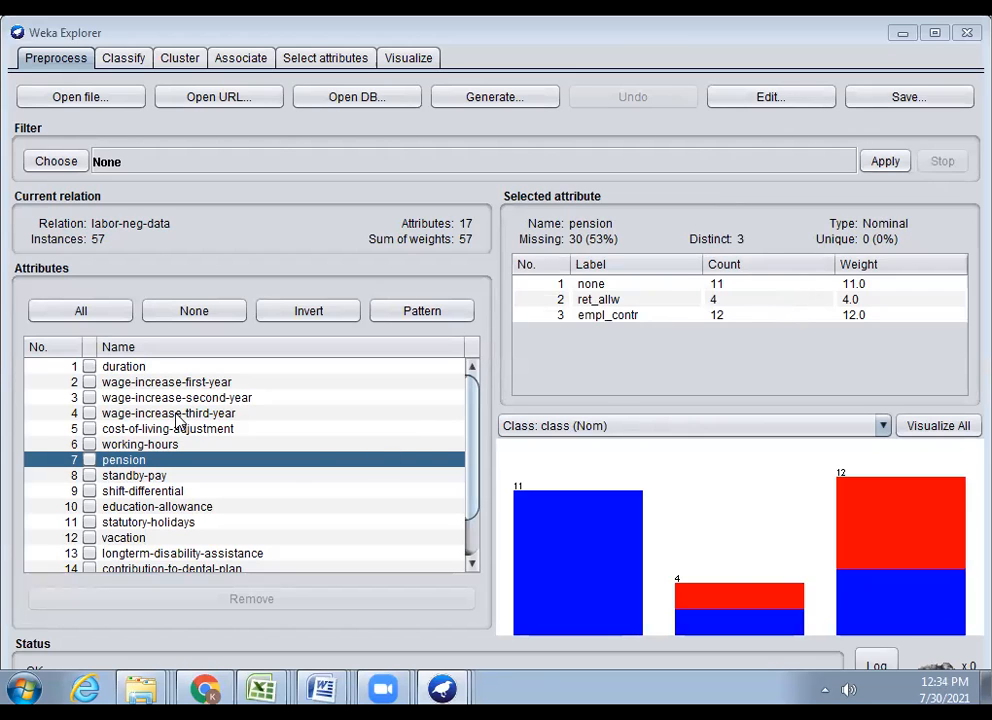
# Compare the summaries of wage-increase-first-year, cost-of-living-adjustment, working-hours, pension and longterm-disability-assistance
pyautogui.click(110, 382)
pyautogui.click(131, 430)
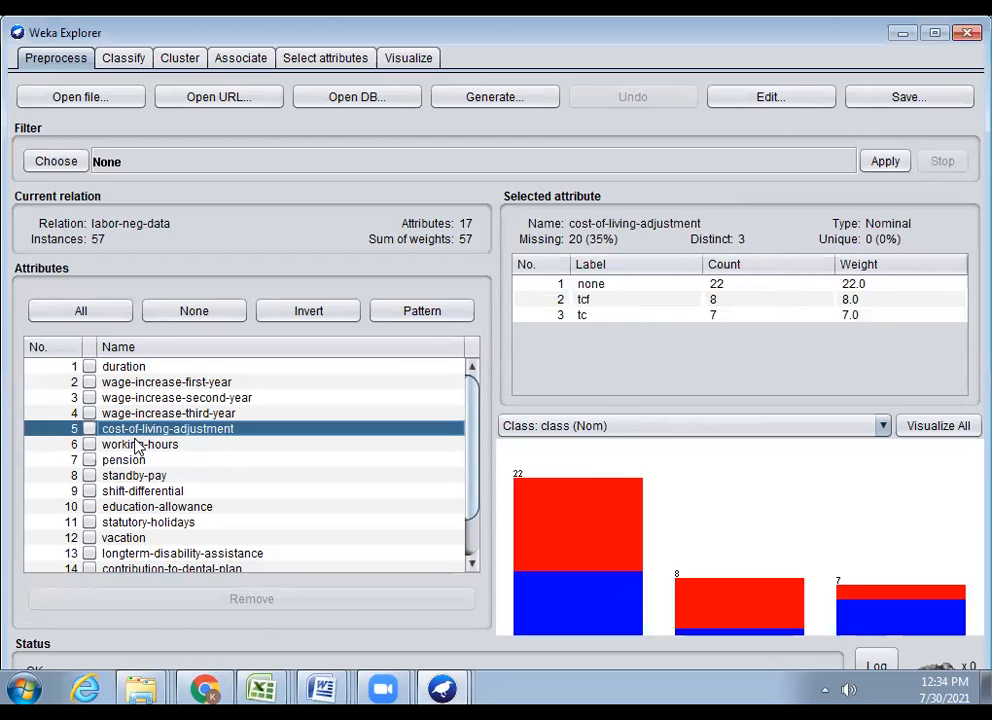
pyautogui.click(142, 446)
pyautogui.click(146, 460)
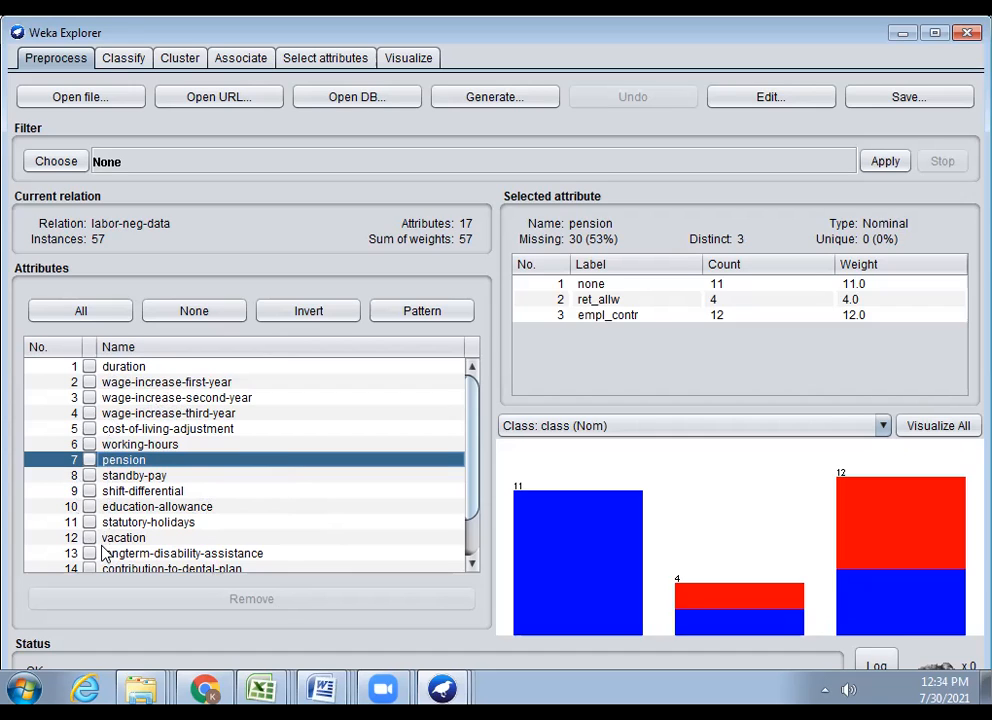
pyautogui.click(165, 555)
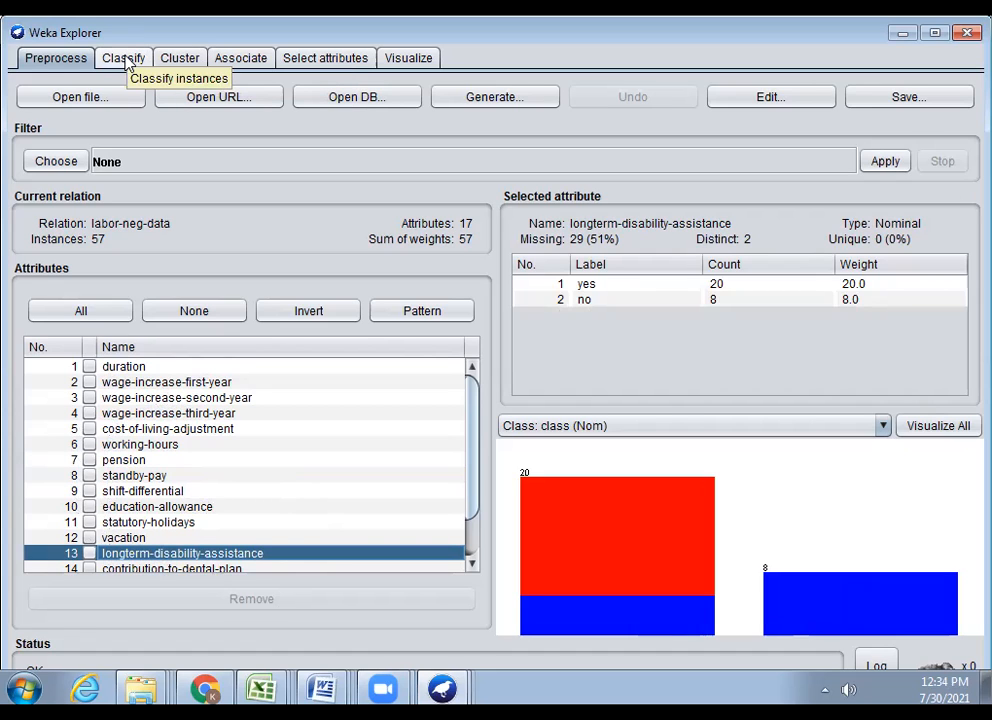
# Compare the nominal attributes education-allowance and pension with the numeric attributes standby-pay and shift-differential
pyautogui.click(189, 507)
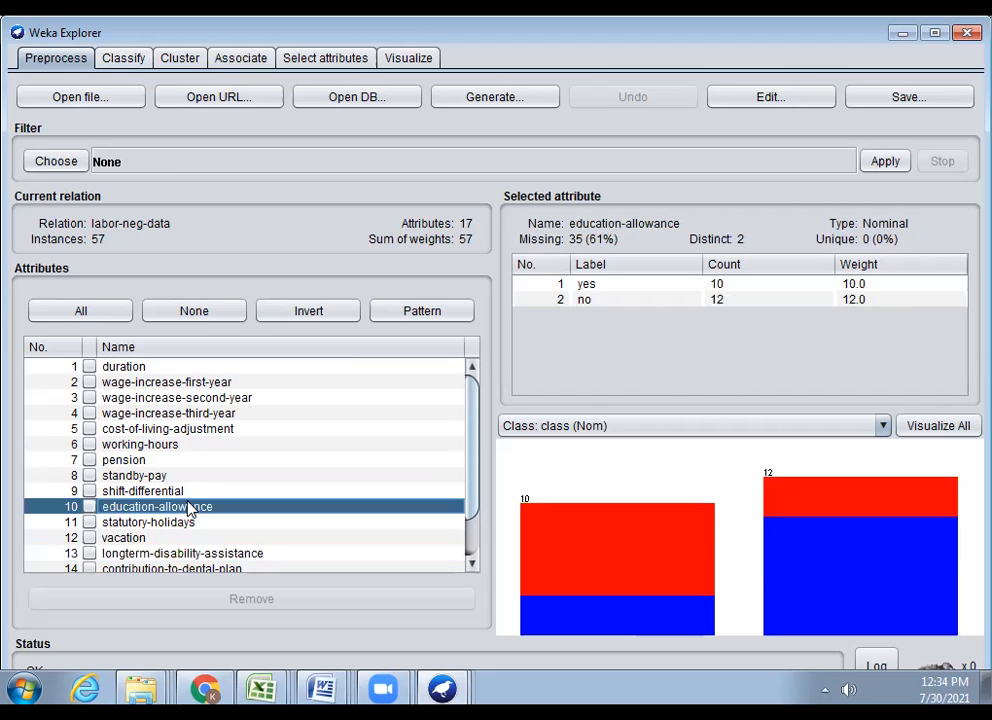
pyautogui.click(197, 461)
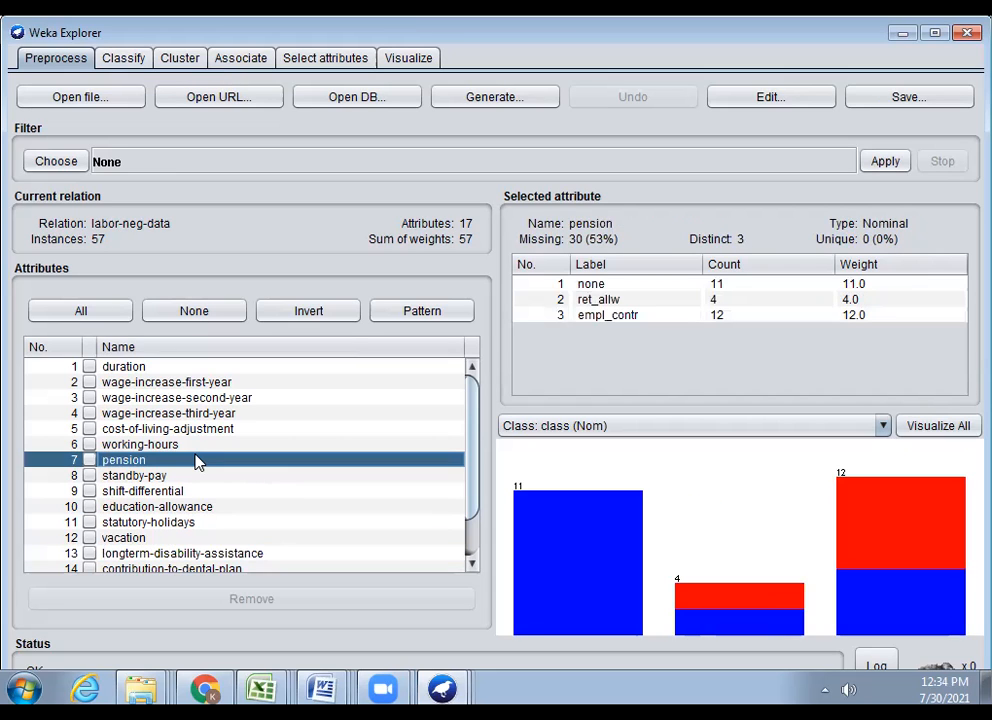
pyautogui.click(166, 478)
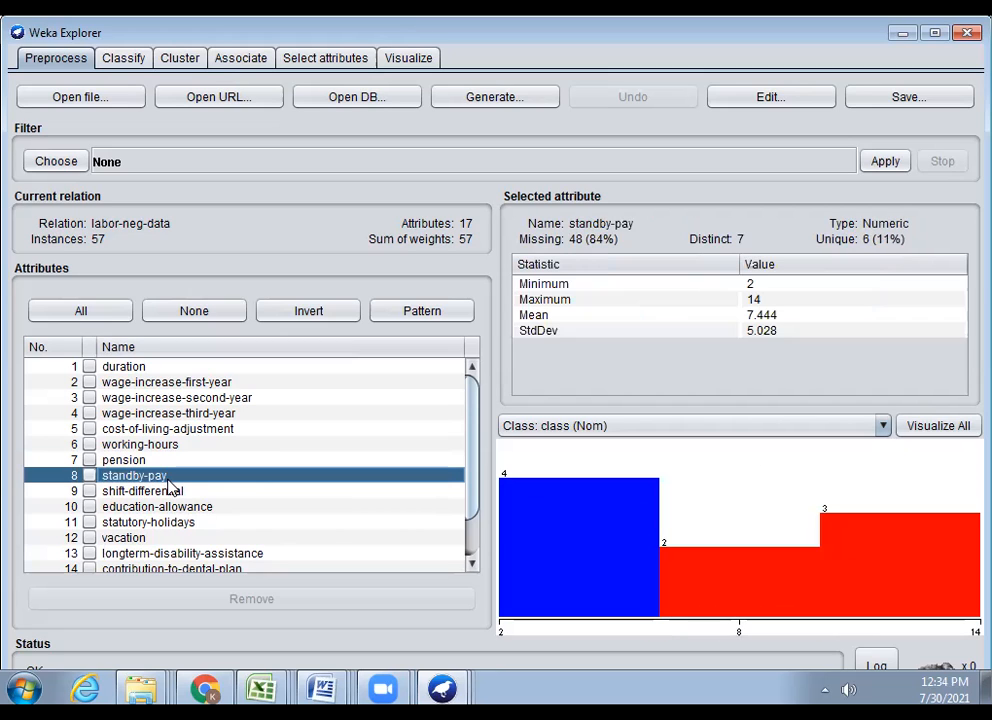
pyautogui.click(182, 493)
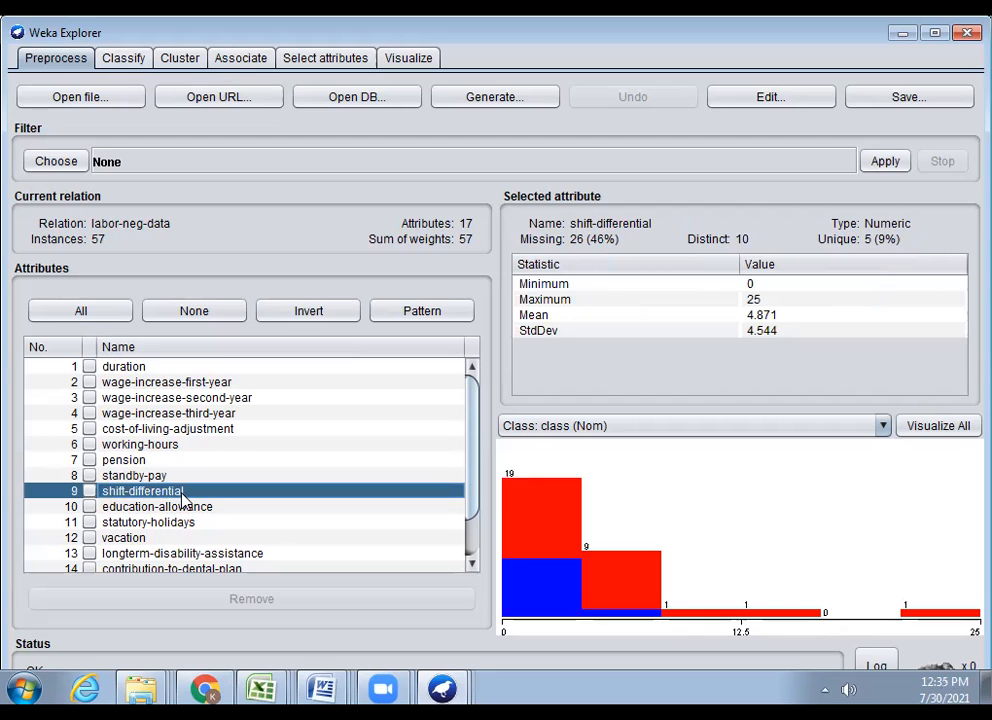
# View the classifier and test options for classification, and return to the pension attribute's summary in preprocessing
pyautogui.click(139, 64)
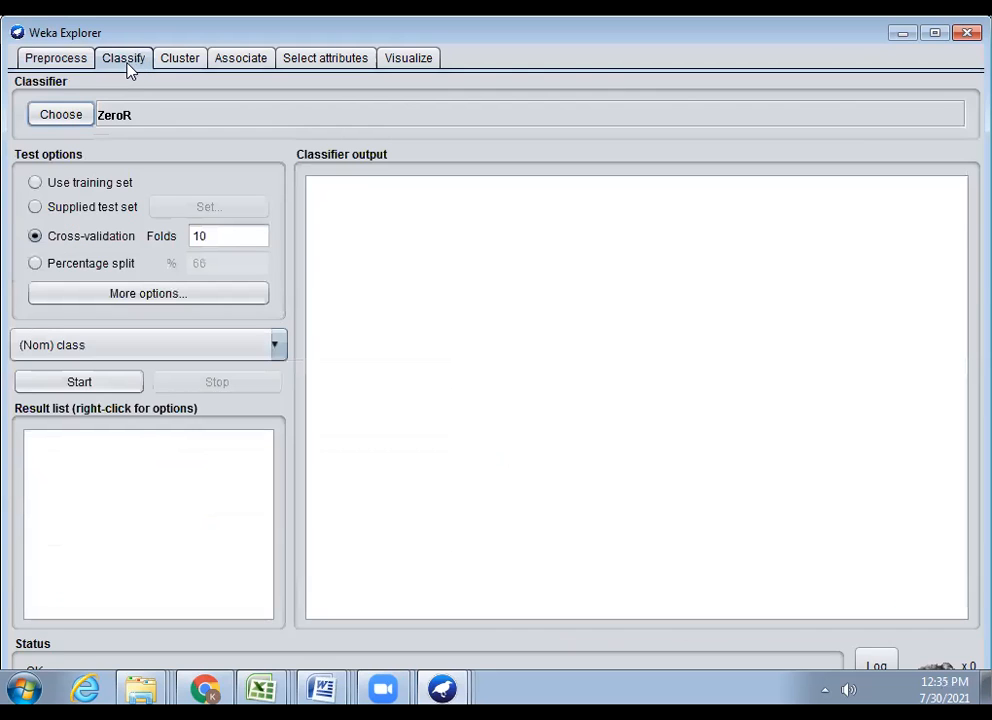
pyautogui.click(48, 64)
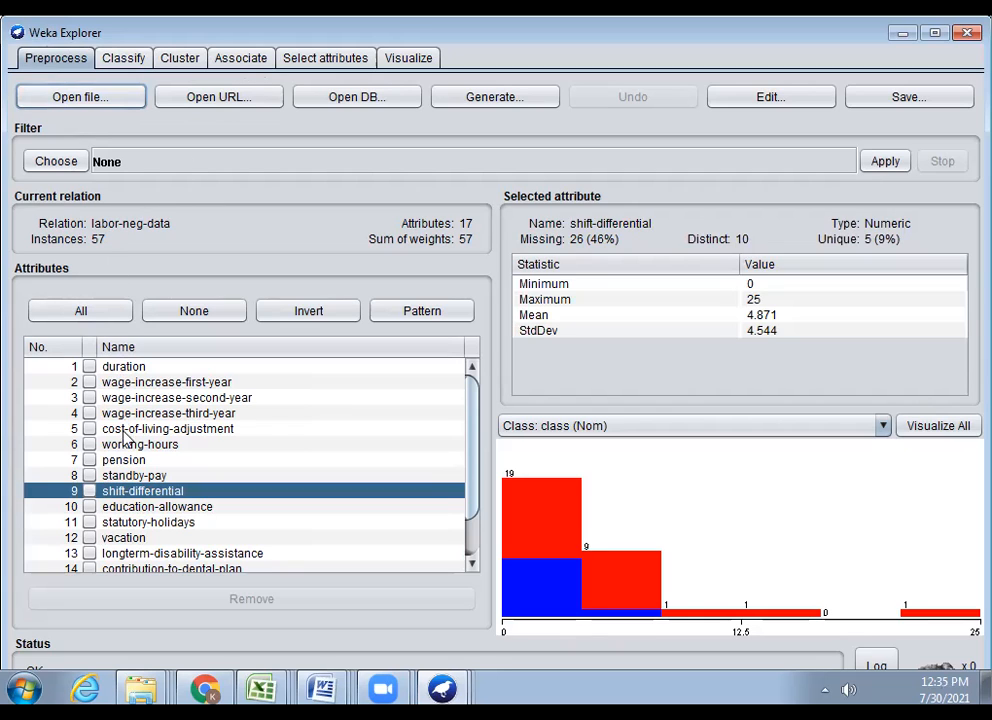
pyautogui.click(120, 460)
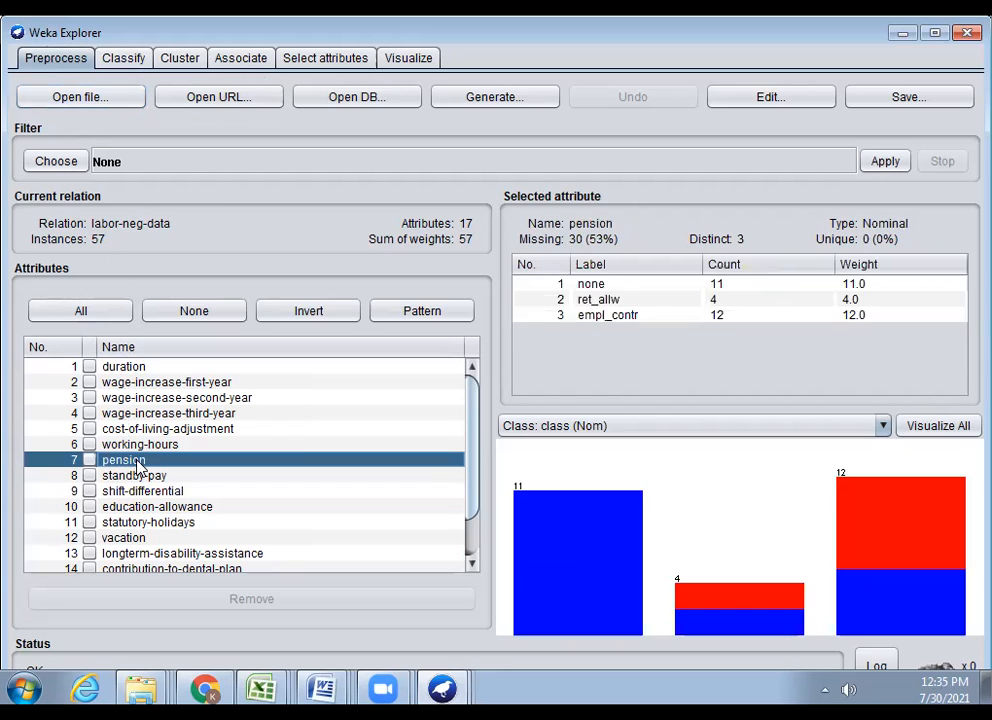
# Browse the available preprocessing filters, showing the attribute and instance groups under both supervised and unsupervised
pyautogui.click(60, 162)
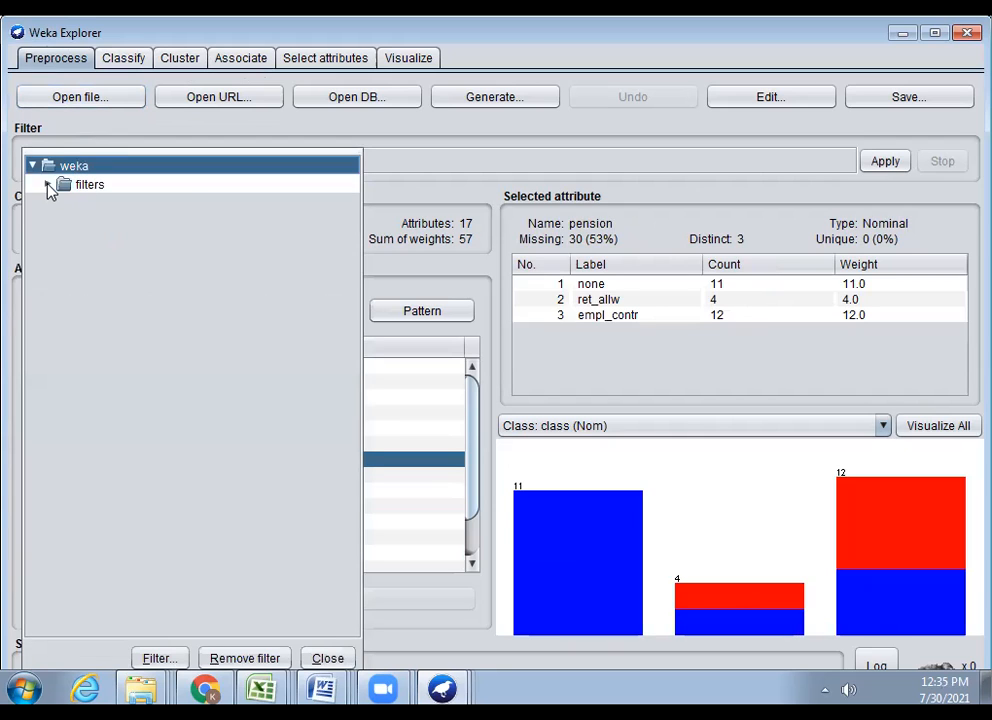
pyautogui.click(32, 166)
pyautogui.click(53, 143)
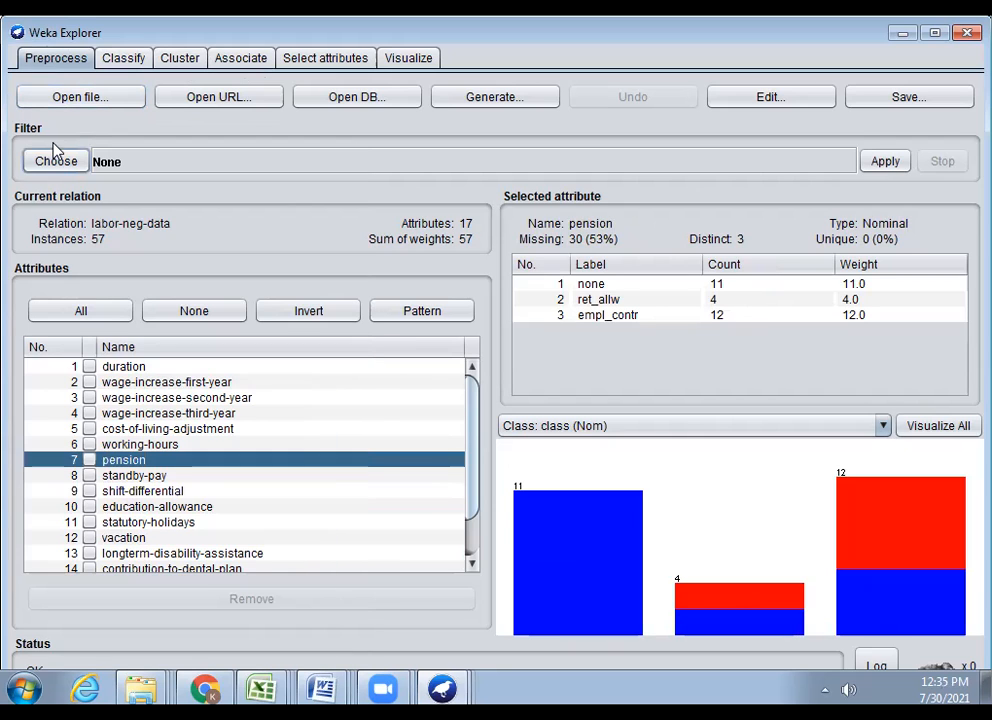
pyautogui.click(55, 158)
pyautogui.click(48, 186)
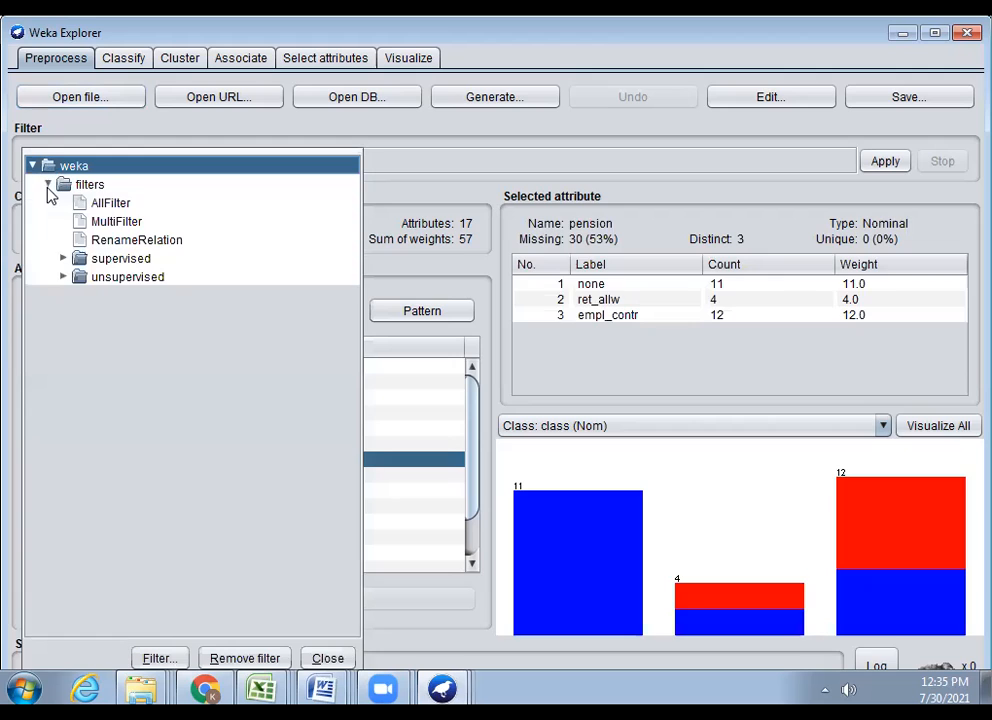
pyautogui.click(63, 259)
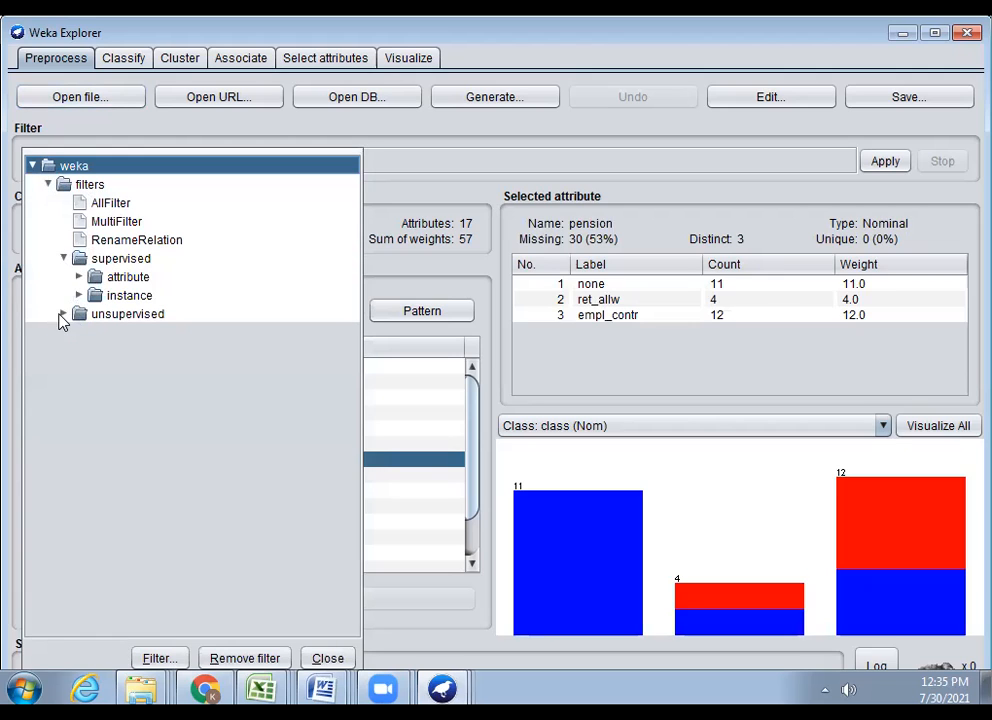
pyautogui.click(63, 314)
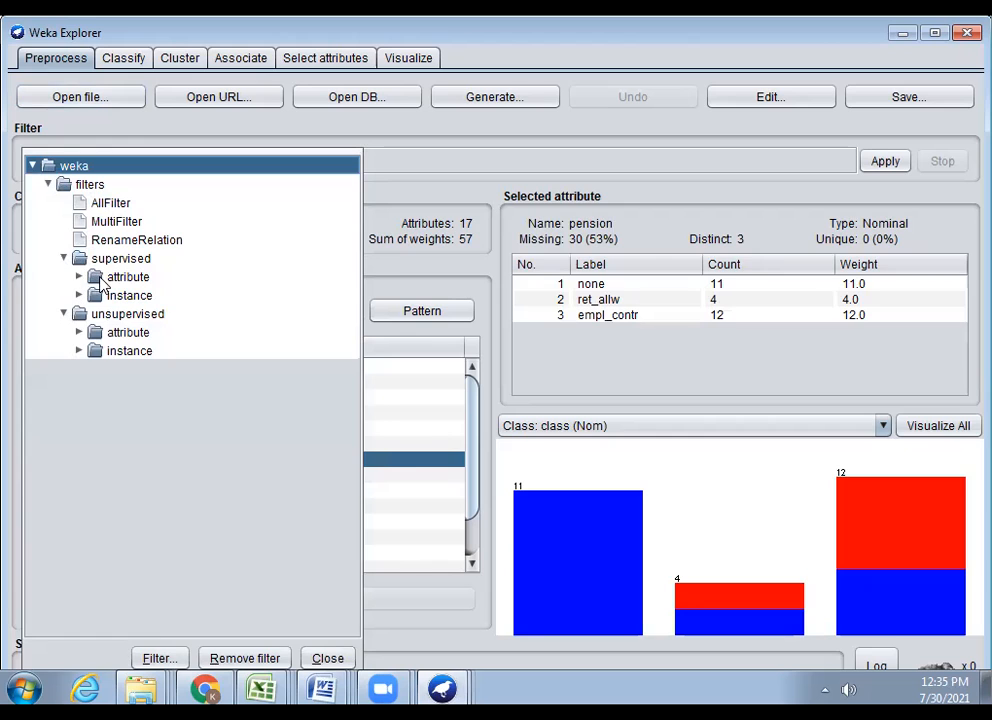
pyautogui.press('Escape')
# Choose the supervised attribute filter Discretize as the preprocessing filter
pyautogui.click(47, 160)
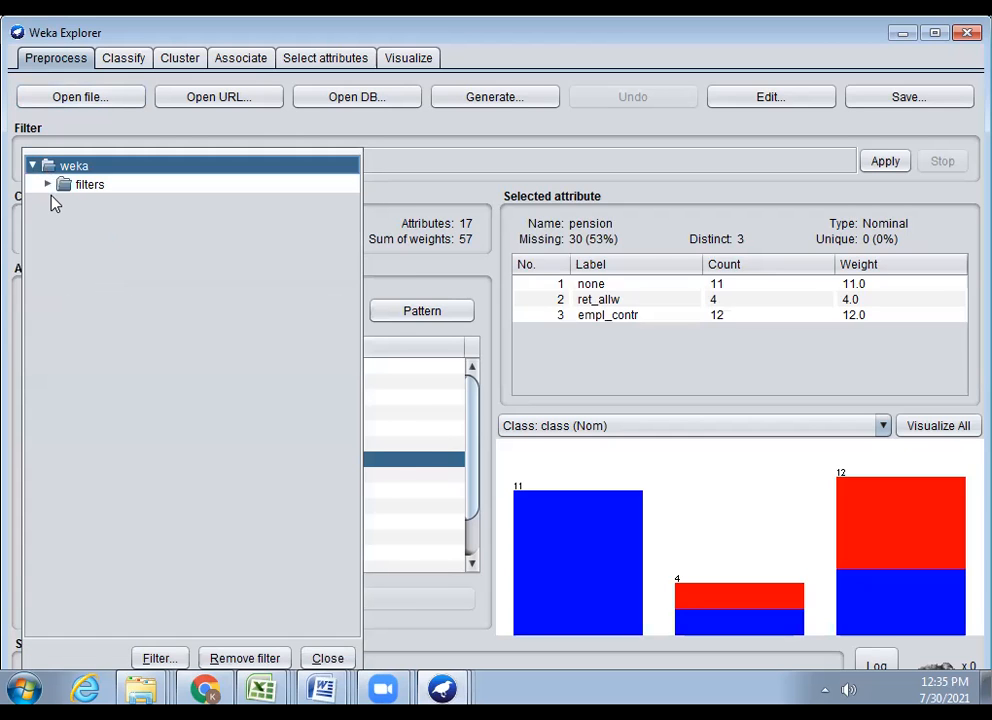
pyautogui.click(47, 184)
pyautogui.click(63, 258)
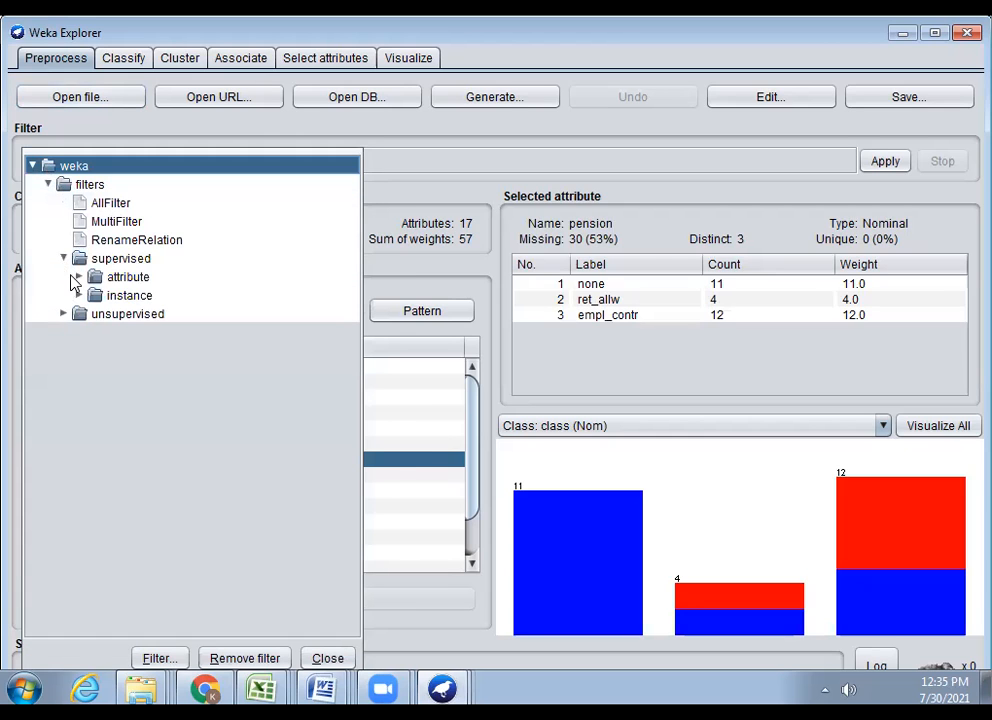
pyautogui.click(79, 278)
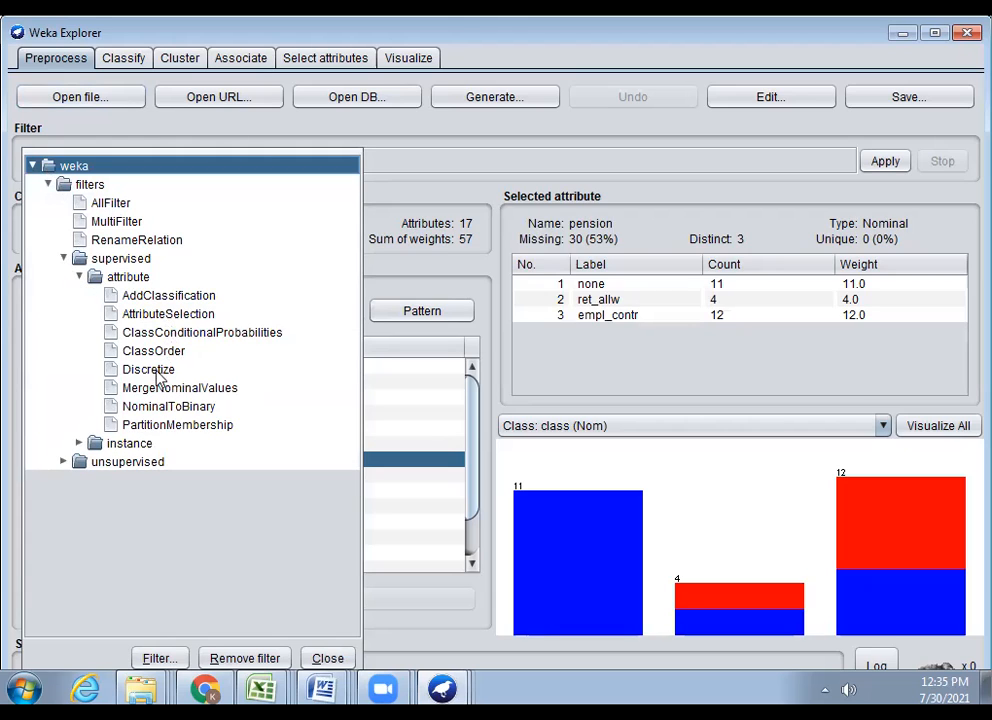
pyautogui.moveTo(142, 380)
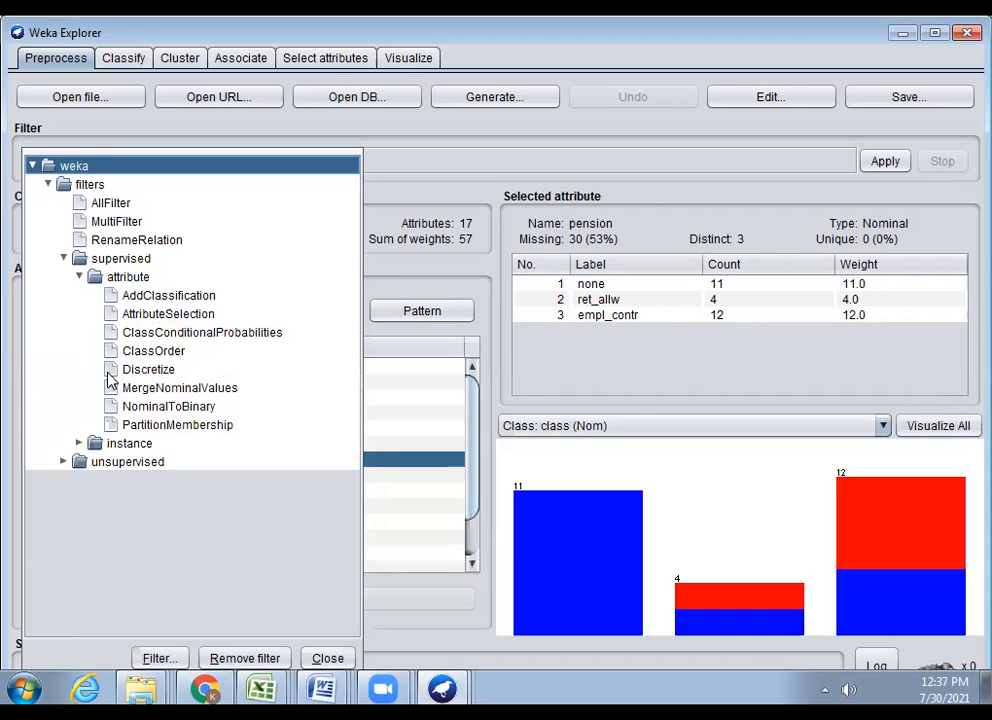
pyautogui.click(108, 371)
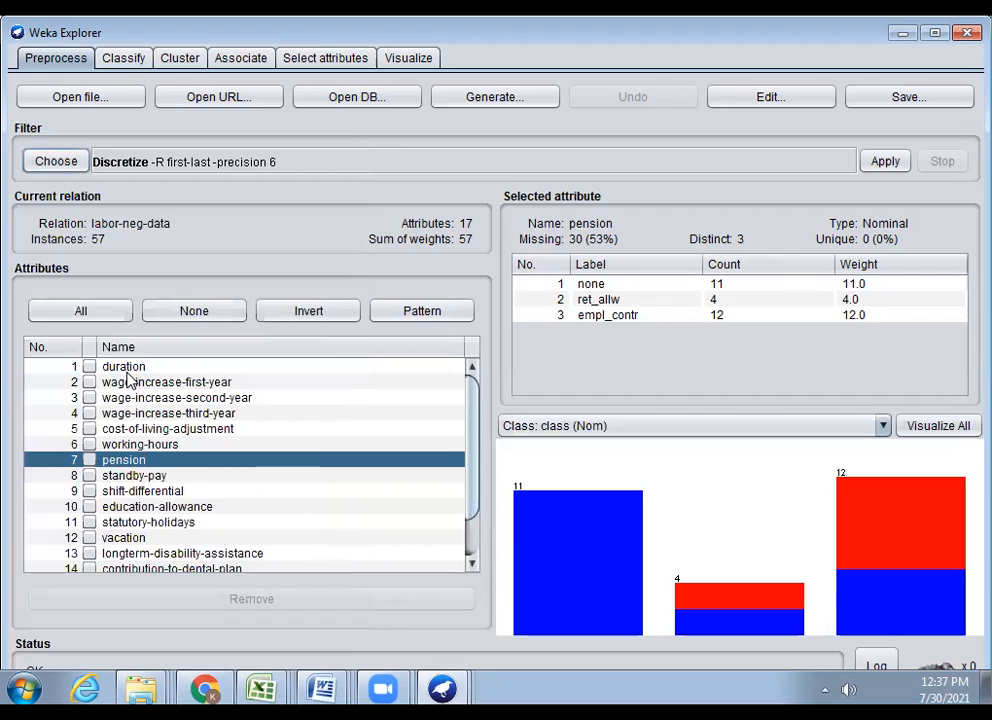
# Review the Discretize options, keep the attribute indices at first-last, and apply the filter to the dataset
pyautogui.click(201, 174)
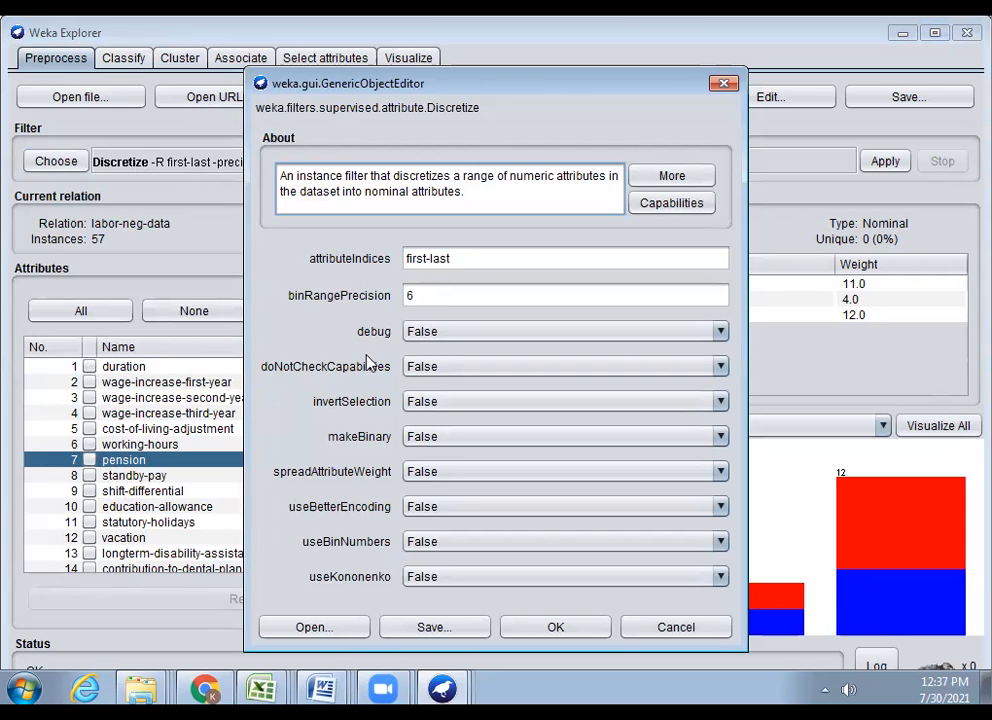
pyautogui.click(452, 258)
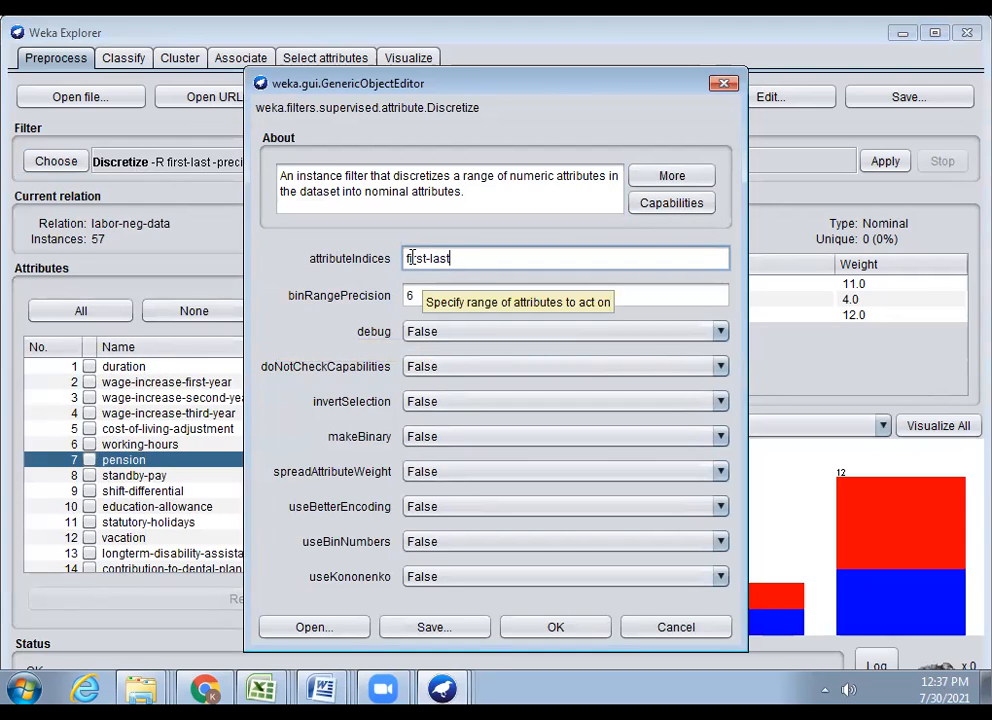
pyautogui.moveTo(406, 258); pyautogui.dragTo(452, 260)
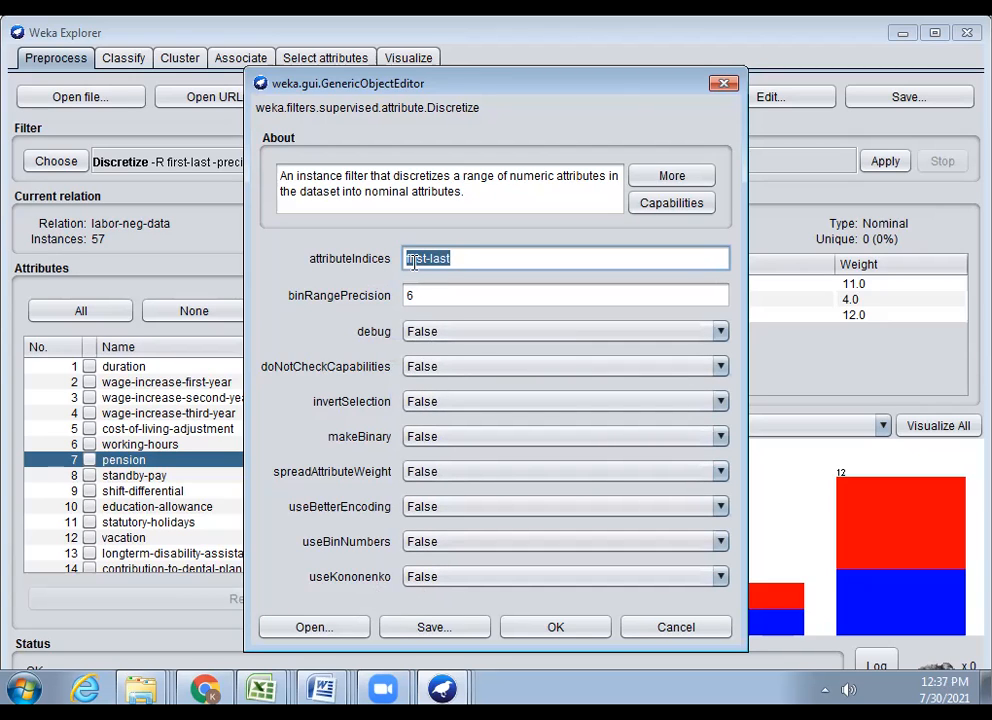
pyautogui.click(453, 259)
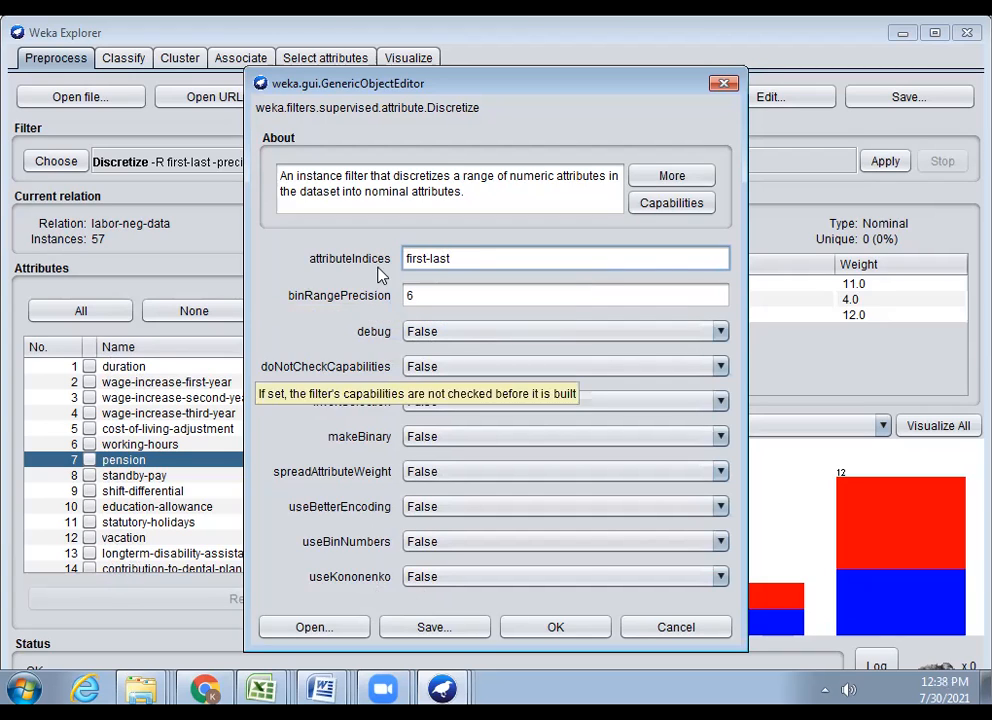
pyautogui.moveTo(405, 258); pyautogui.dragTo(455, 258)
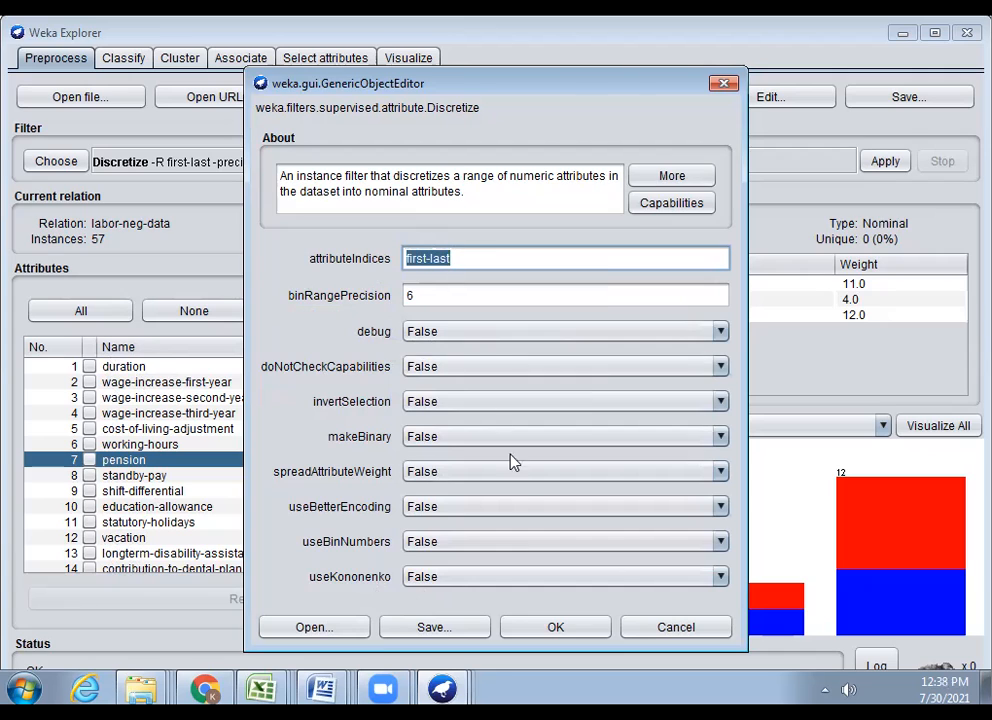
pyautogui.click(535, 638)
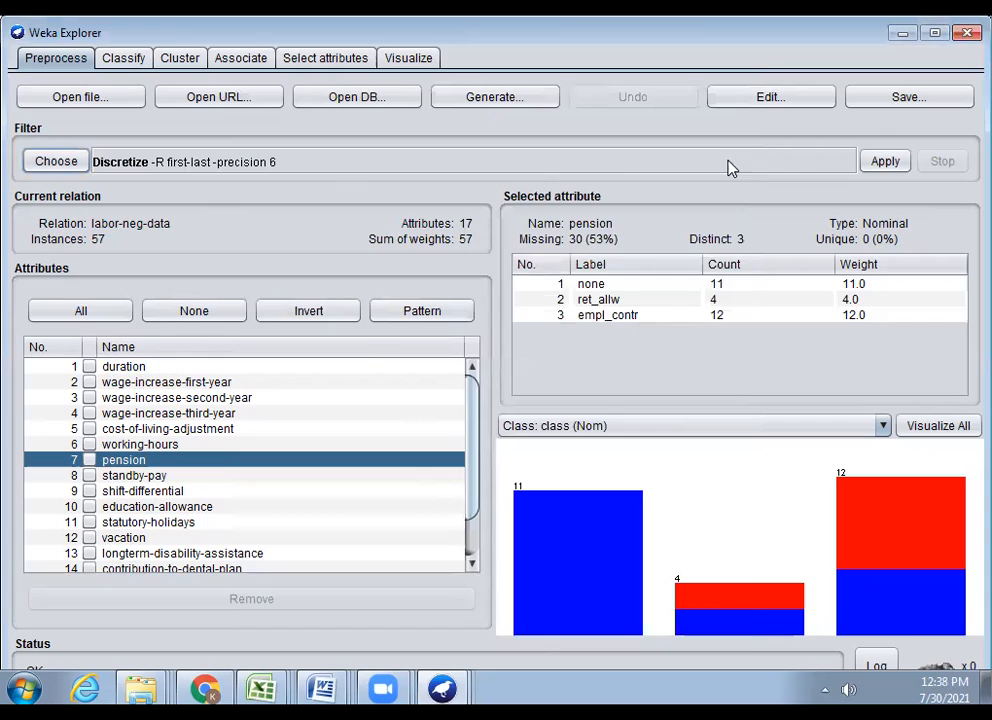
pyautogui.click(885, 164)
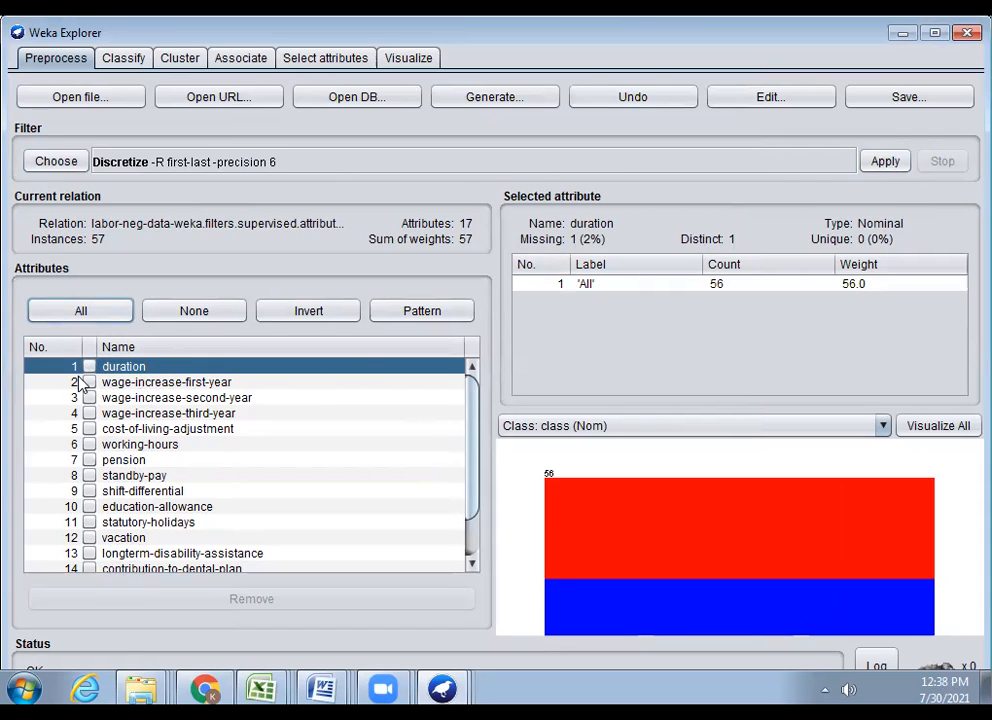
# View the duration chart with education-allowance, statutory-holidays and vacation in turn as the class
pyautogui.click(555, 426)
pyautogui.click(583, 452)
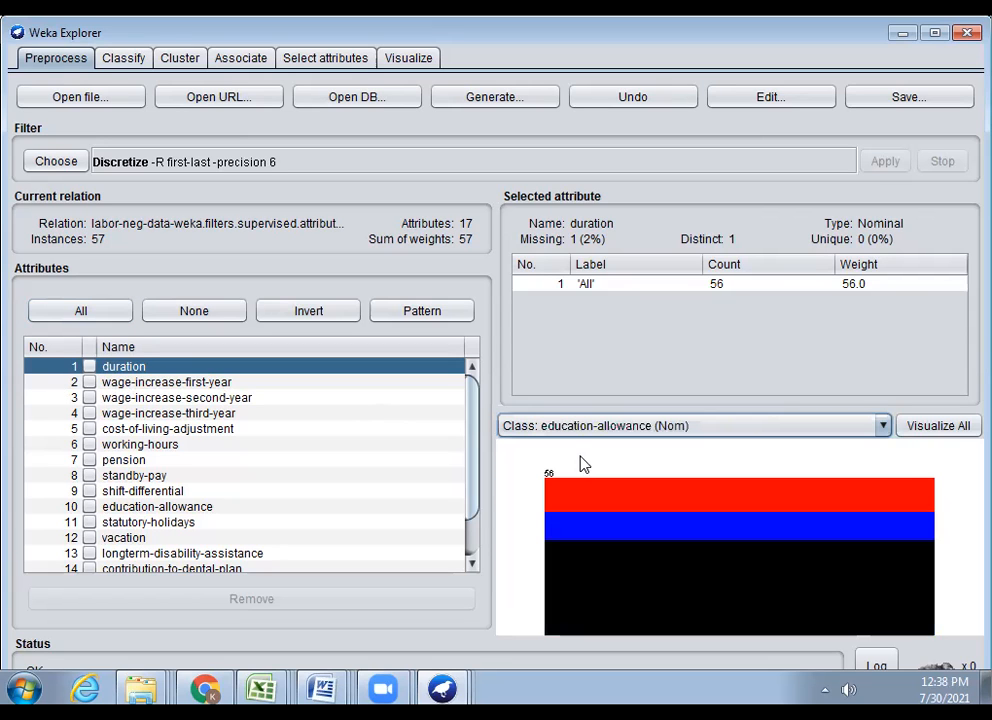
pyautogui.click(589, 424)
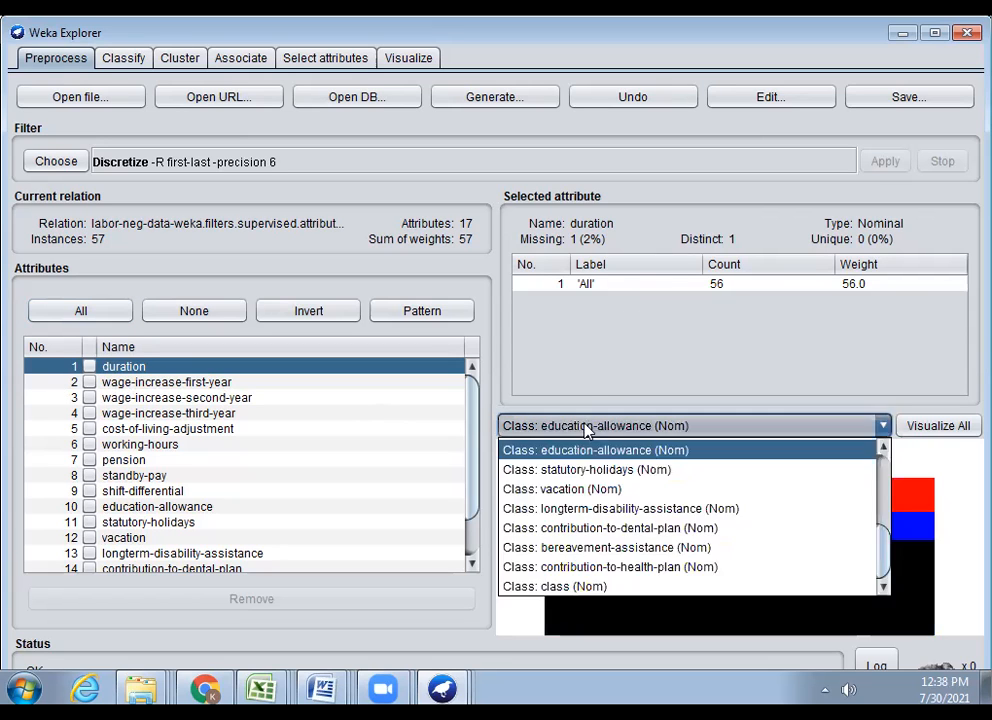
pyautogui.click(563, 474)
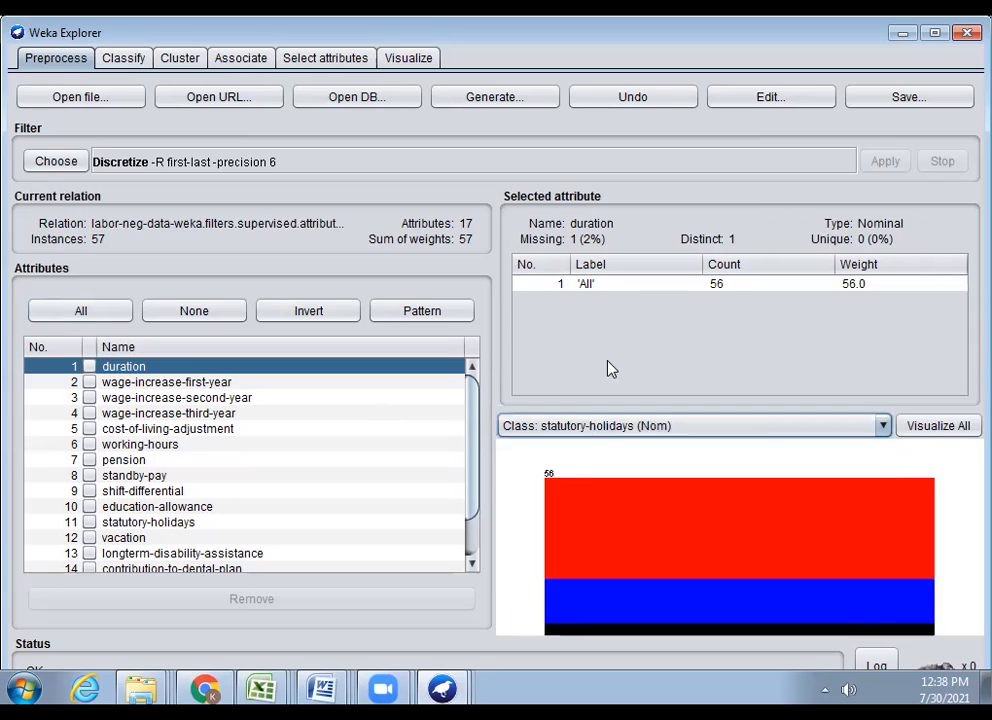
pyautogui.click(612, 428)
pyautogui.click(545, 489)
# View the duration chart by longterm-disability-assistance and by contribution-to-dental-plan as the class
pyautogui.click(580, 433)
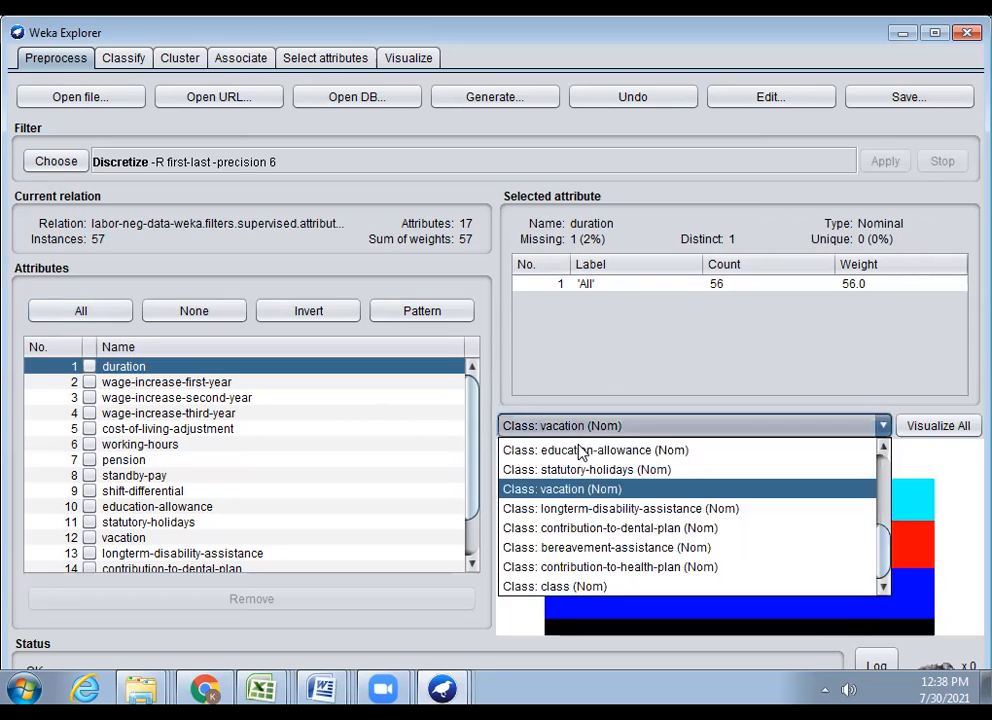
pyautogui.click(577, 509)
pyautogui.click(595, 432)
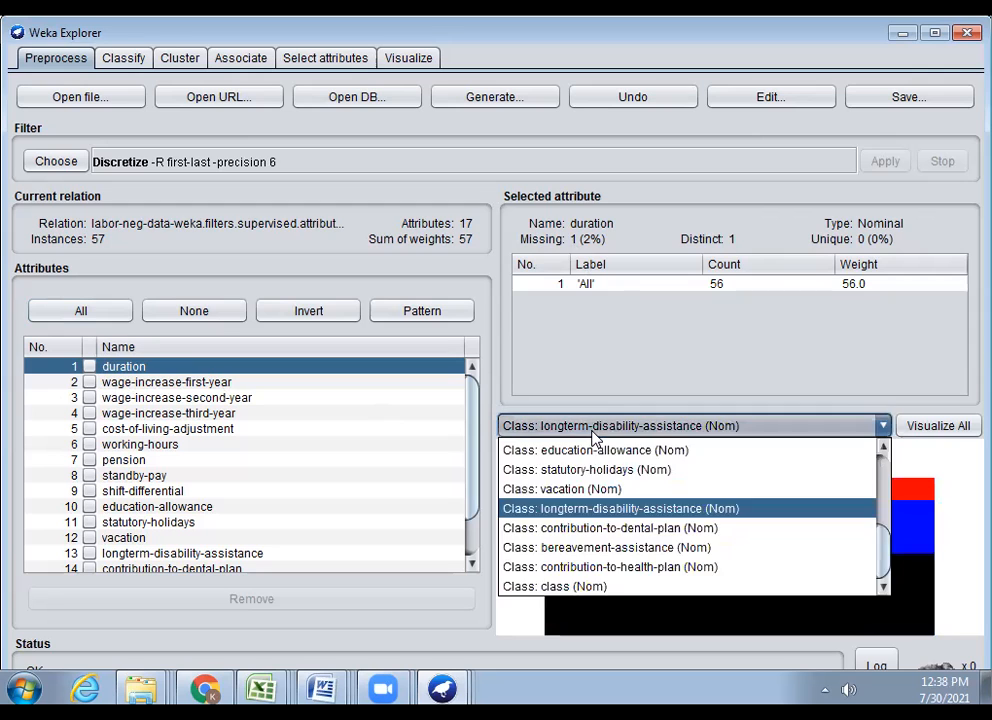
pyautogui.click(588, 530)
pyautogui.click(602, 427)
pyautogui.click(598, 528)
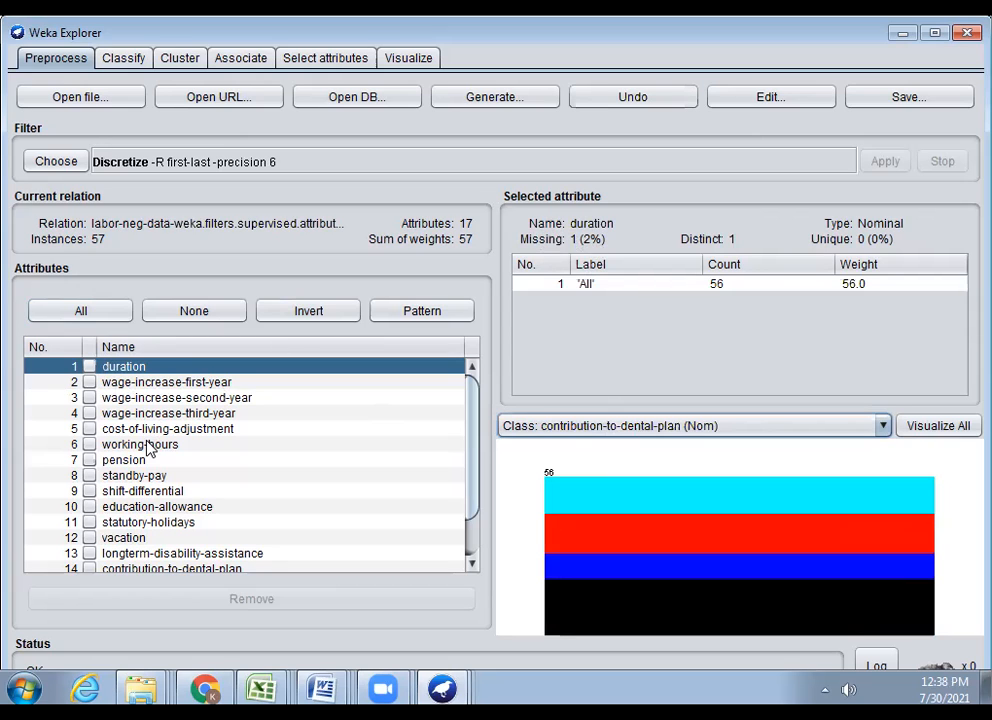
# Examine the discretized shift-differential attribute with statutory-holidays and wage-increase-first-year as the class
pyautogui.click(178, 445)
pyautogui.click(155, 492)
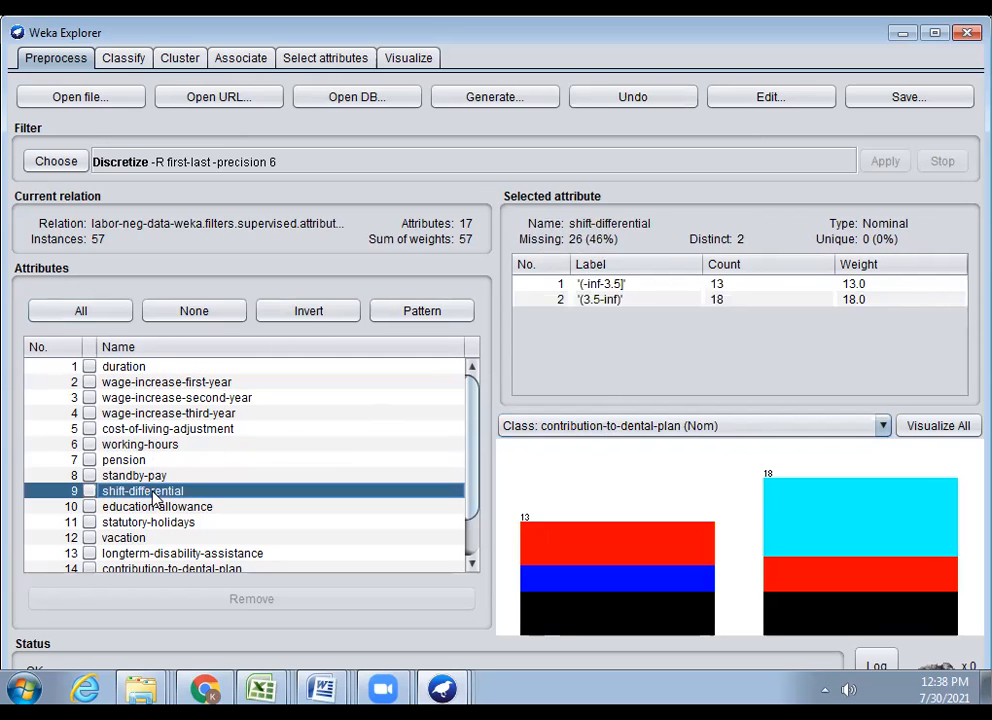
pyautogui.click(603, 427)
pyautogui.click(580, 478)
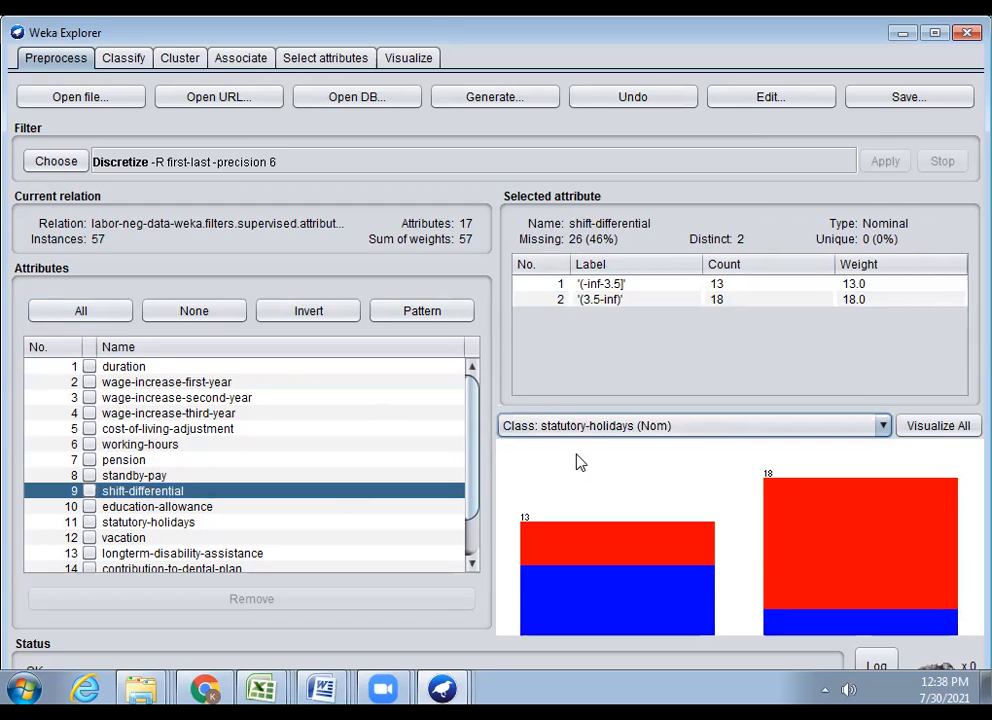
pyautogui.click(576, 428)
pyautogui.scroll(3, 568, 471)
pyautogui.click(566, 468)
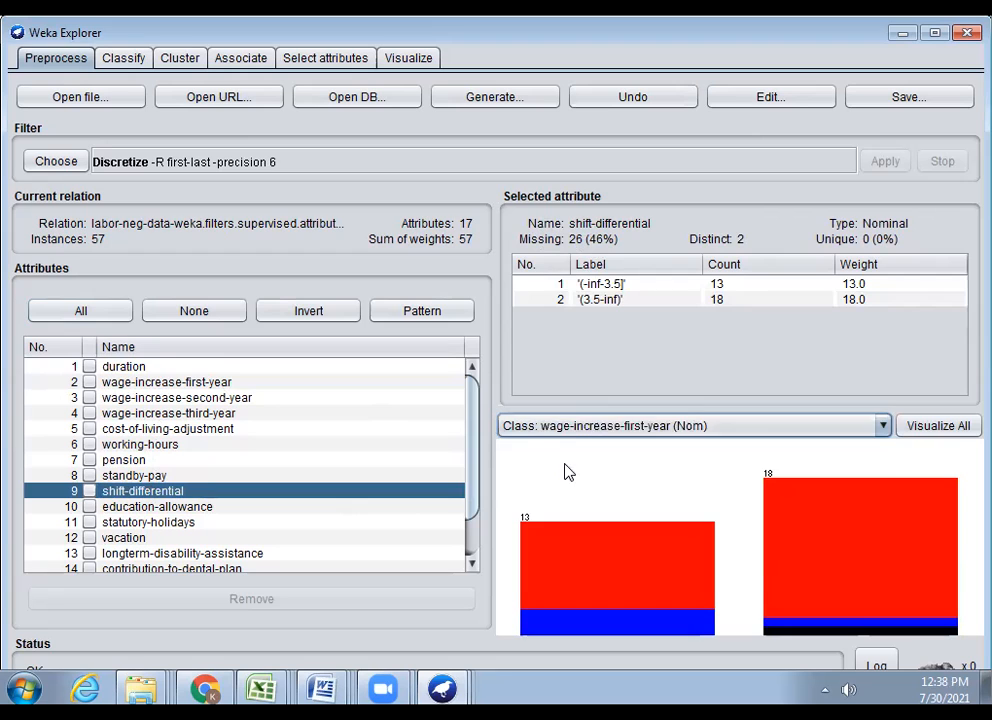
# Compare the shift-differential chart across other classes, including wage-increase-second-year, education-allowance and contribution-to-health-plan
pyautogui.click(575, 432)
pyautogui.scroll(1, 570, 482)
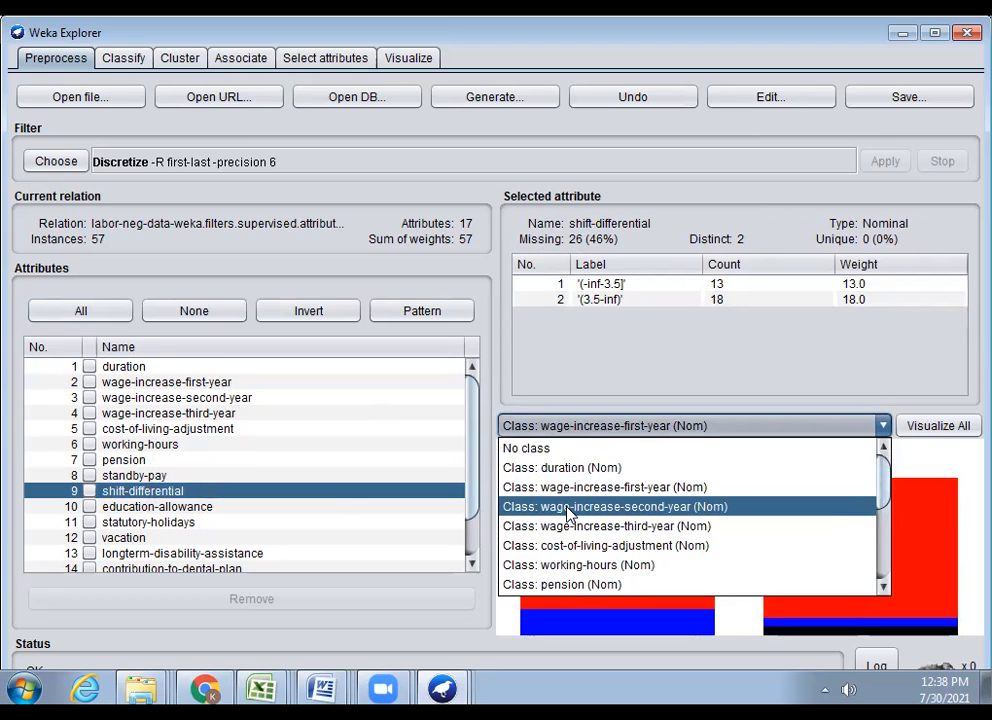
pyautogui.click(568, 508)
pyautogui.click(593, 430)
pyautogui.click(593, 537)
pyautogui.click(587, 432)
pyautogui.scroll(-2, 572, 541)
pyautogui.click(571, 530)
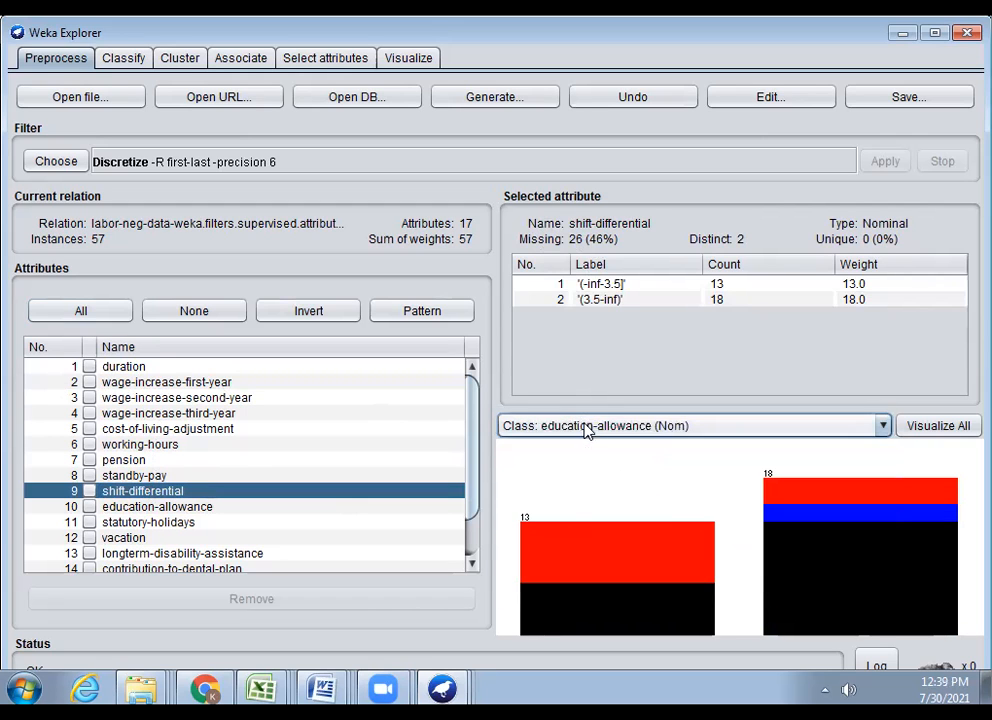
pyautogui.click(587, 425)
pyautogui.click(585, 567)
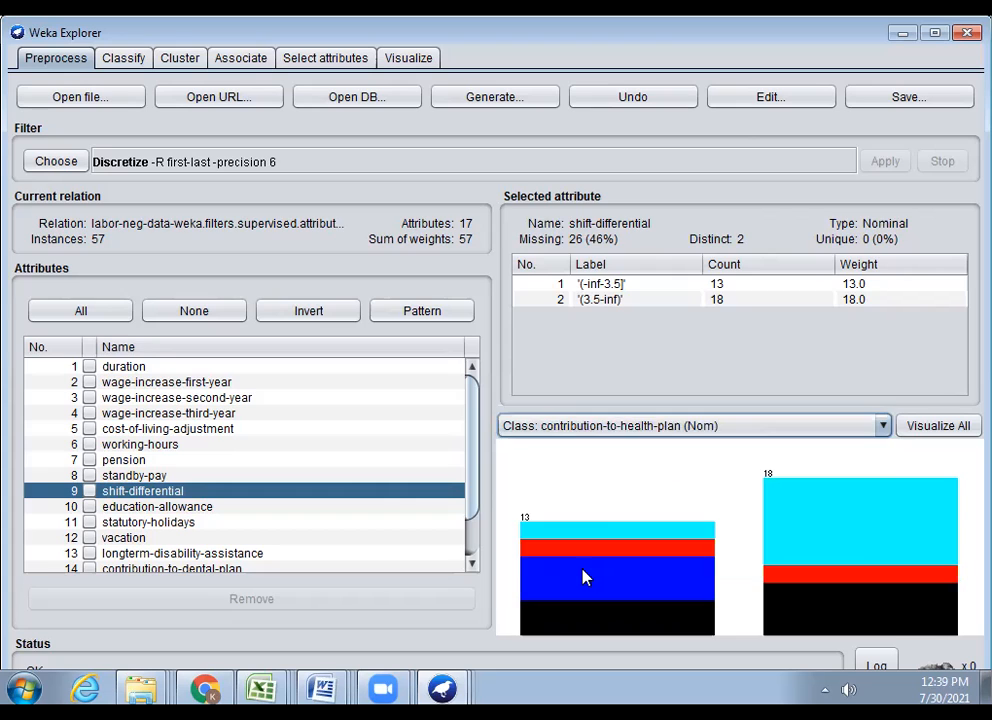
pyautogui.click(632, 425)
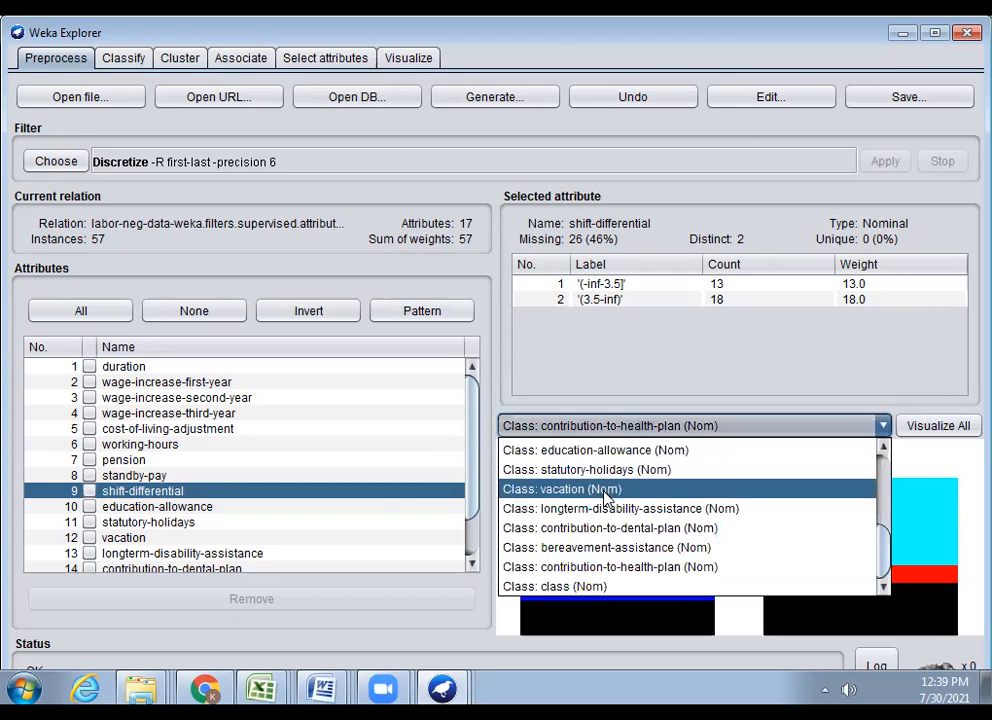
# Return to the duration attribute and compare its chart by statutory-holidays, longterm-disability-assistance and contribution-to-dental-plan
pyautogui.click(112, 368)
pyautogui.click(114, 370)
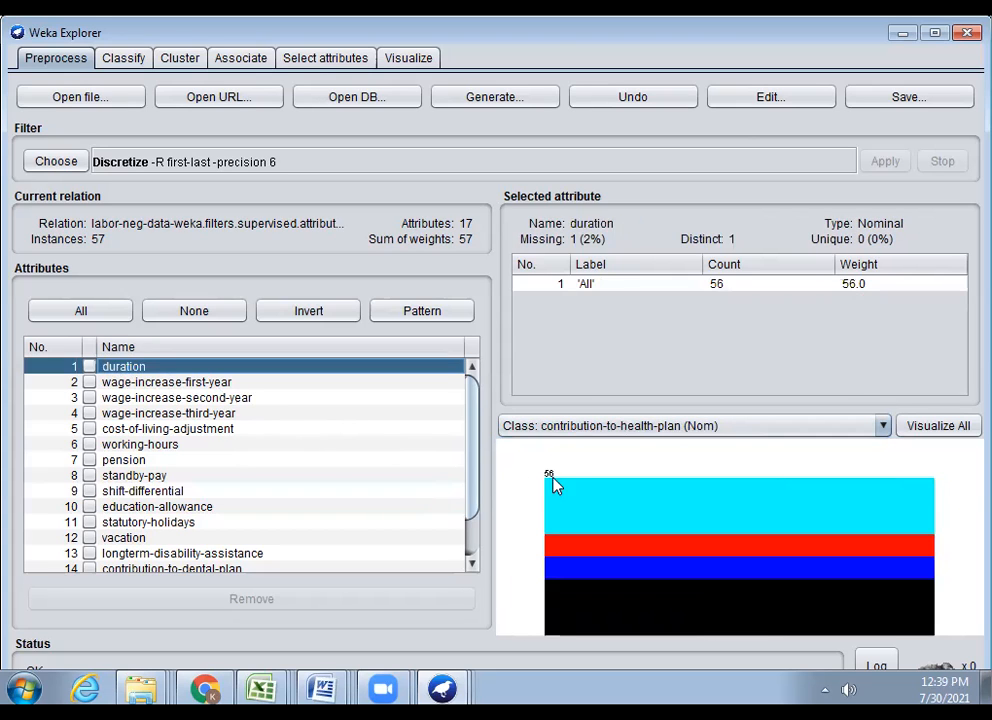
pyautogui.click(577, 442)
pyautogui.click(560, 470)
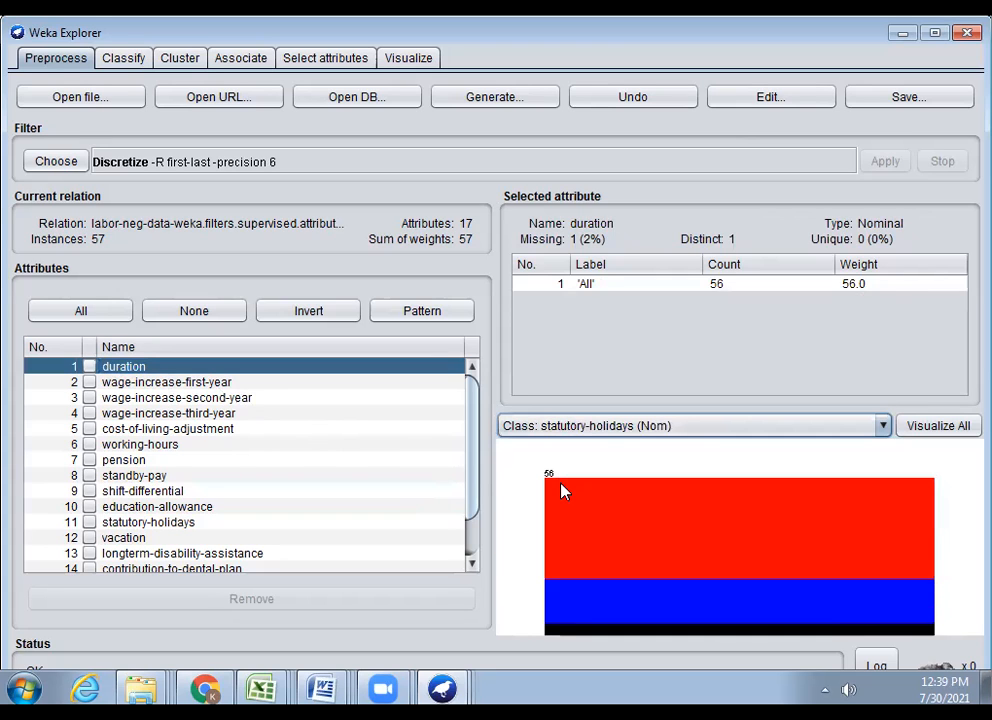
pyautogui.click(579, 430)
pyautogui.click(580, 509)
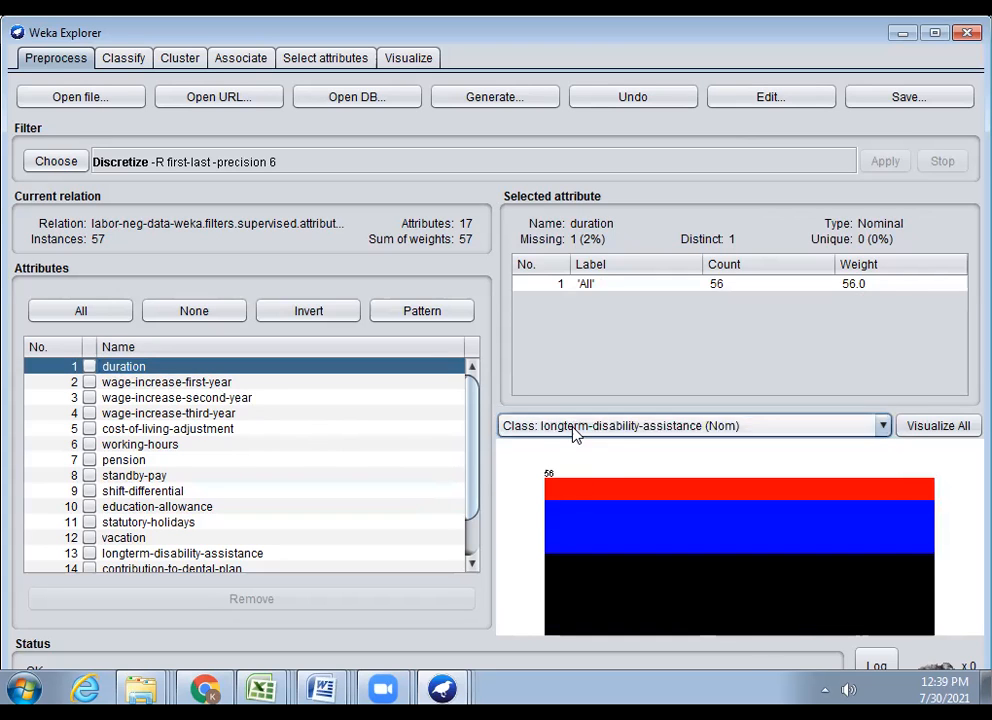
pyautogui.click(576, 430)
pyautogui.click(572, 528)
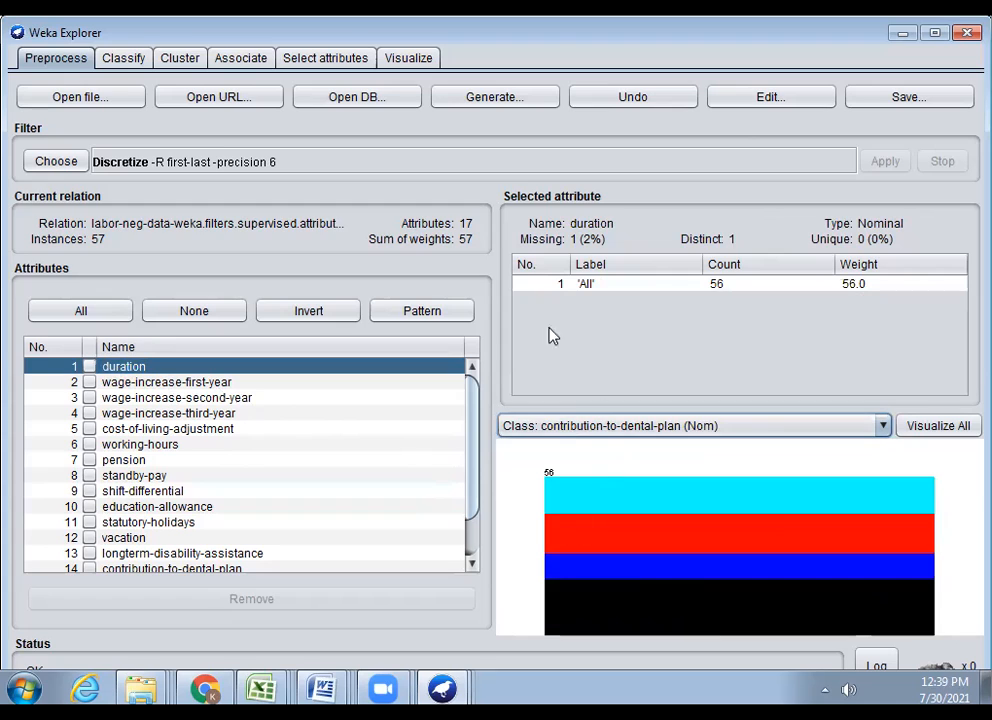
# Examine the discretized summaries of the three wage-increase attributes, cost-of-living-adjustment, working-hours, pension and standby-pay
pyautogui.click(128, 384)
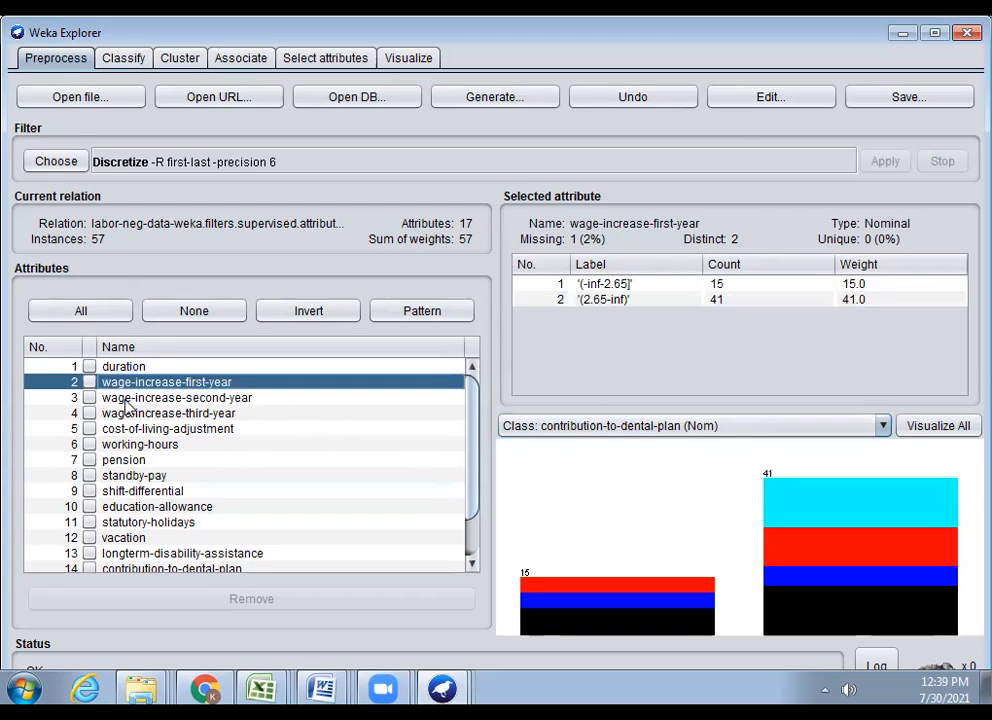
pyautogui.click(125, 399)
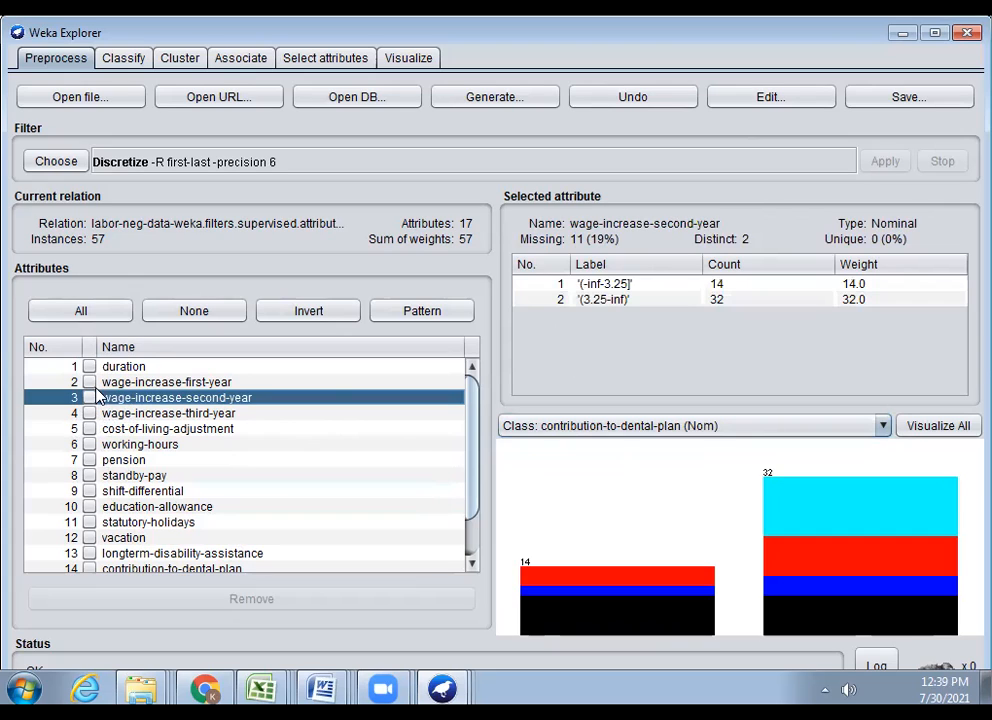
pyautogui.click(140, 413)
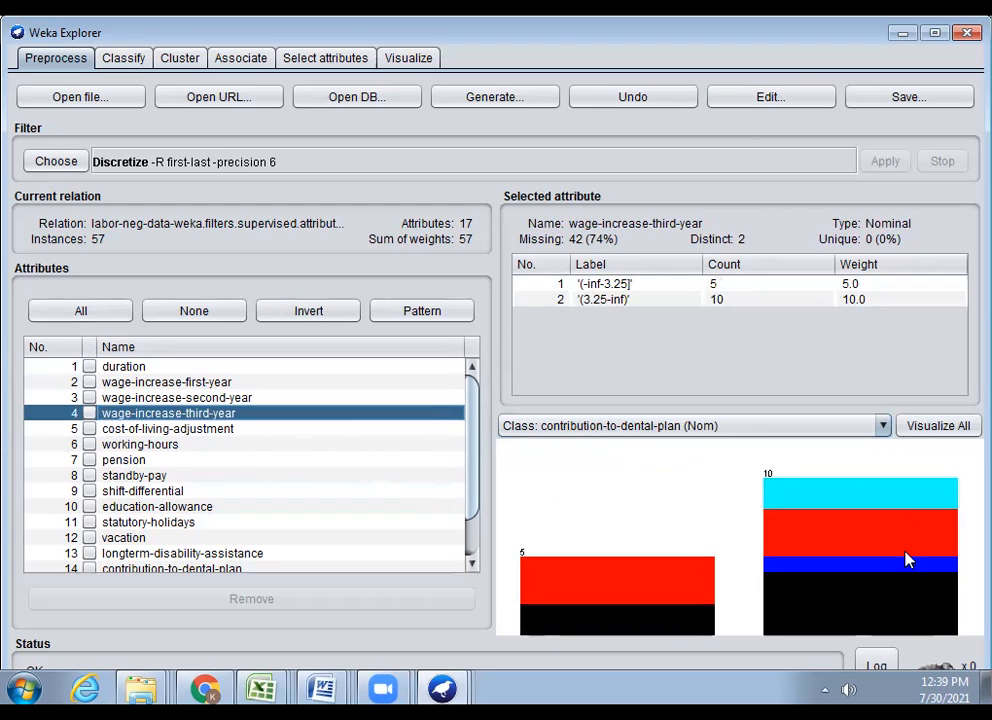
pyautogui.click(129, 430)
pyautogui.click(128, 446)
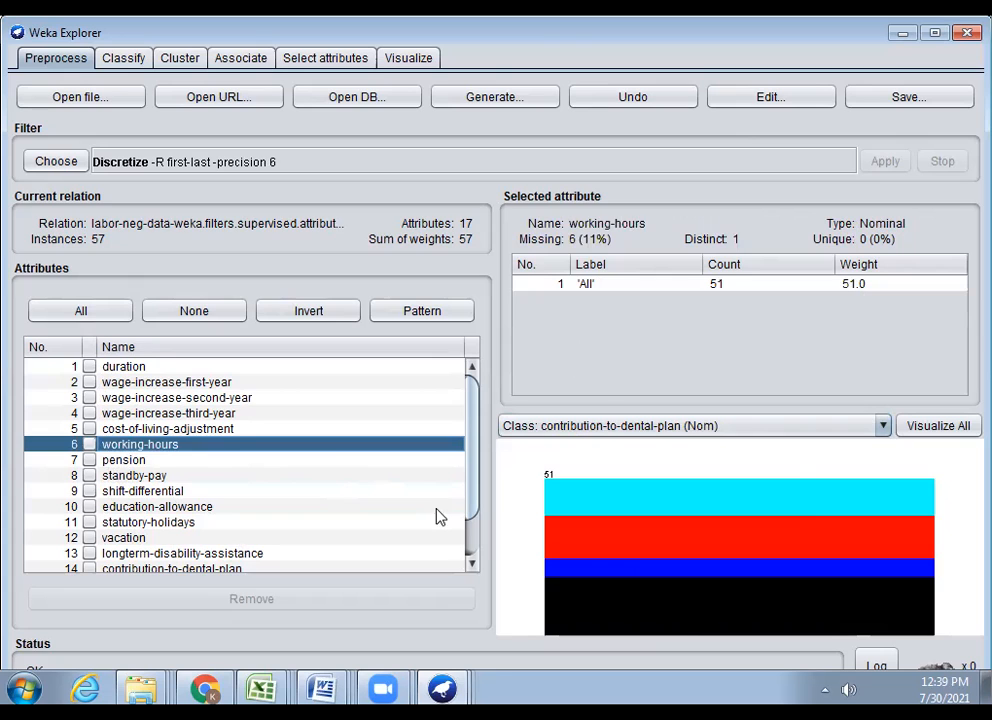
pyautogui.click(136, 462)
pyautogui.click(137, 477)
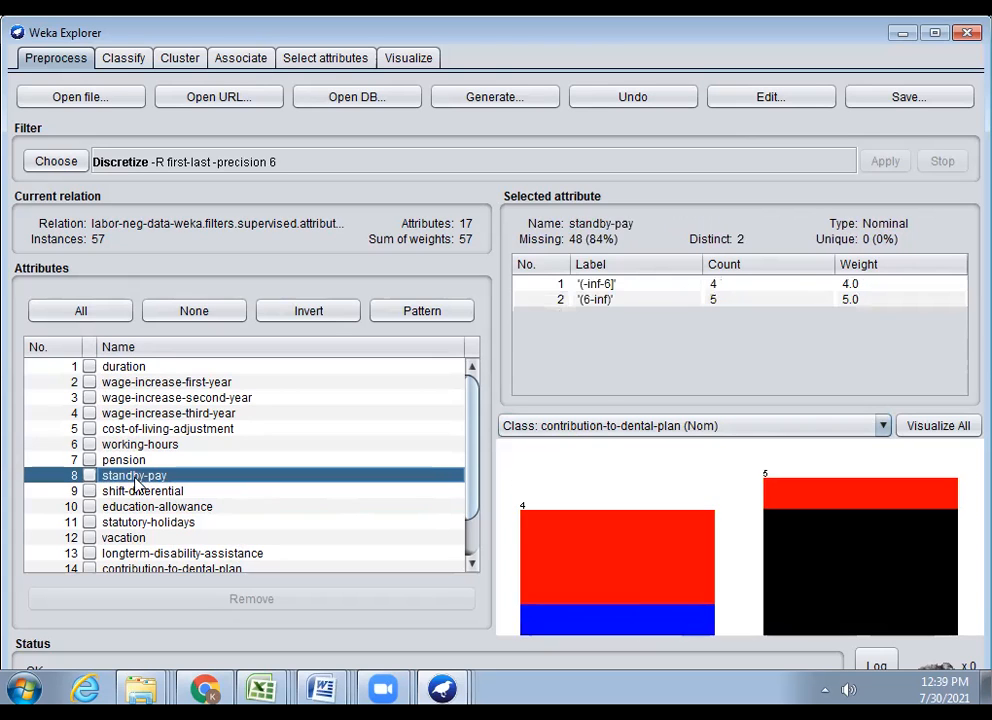
# Examine the summaries of shift-differential, statutory-holidays, vacation, longterm-disability-assistance and contribution-to-dental-plan after discretization
pyautogui.click(133, 491)
pyautogui.click(130, 522)
pyautogui.click(128, 538)
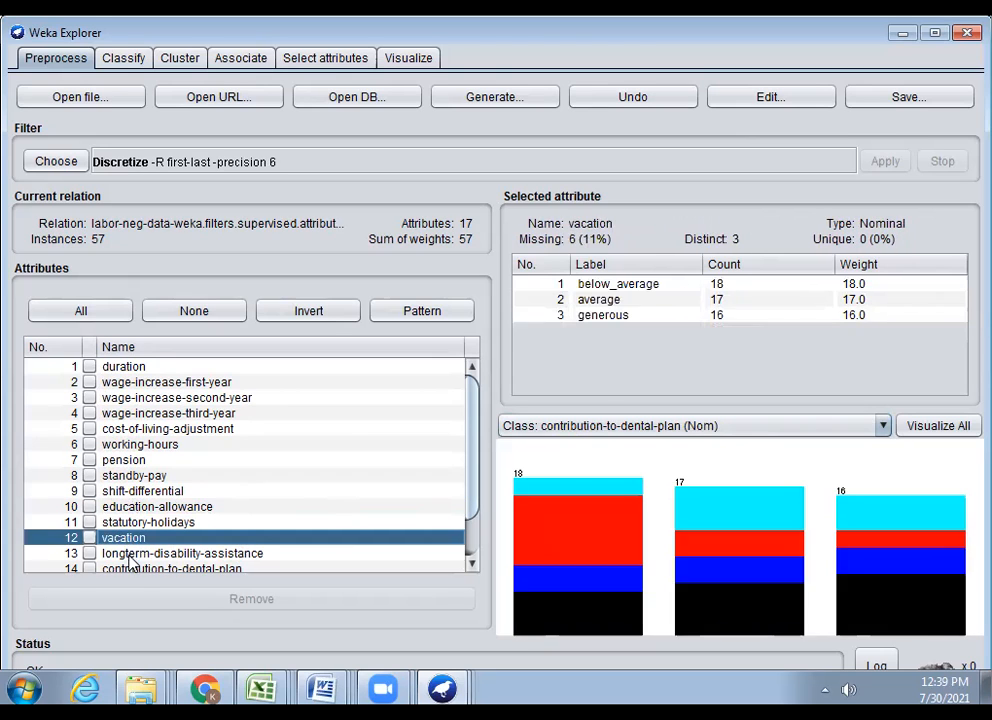
pyautogui.click(130, 553)
pyautogui.click(133, 568)
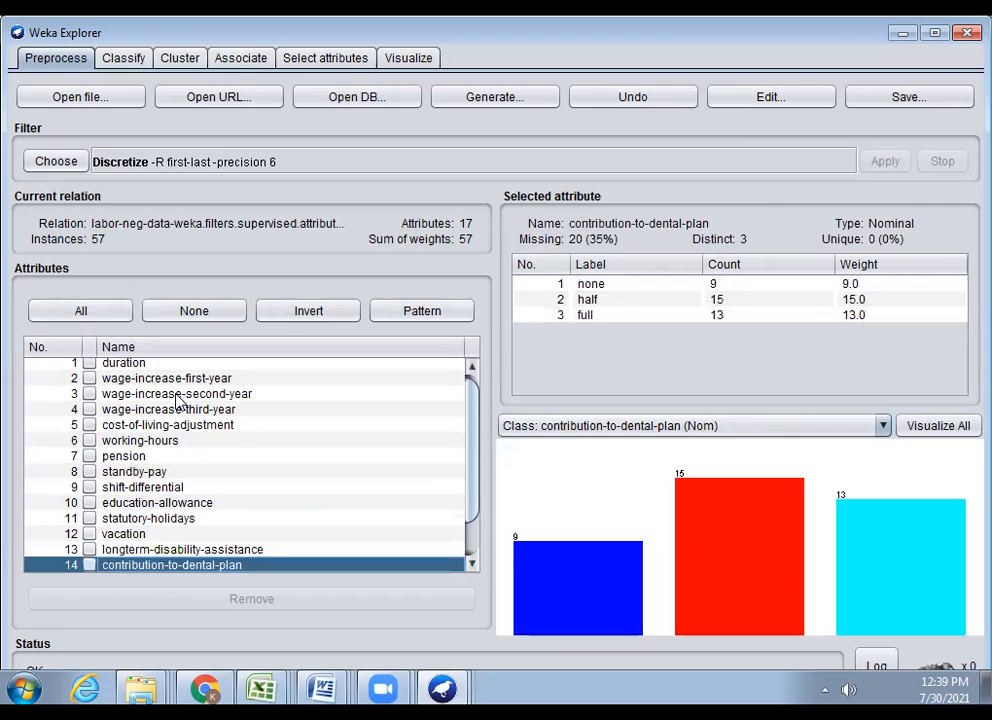